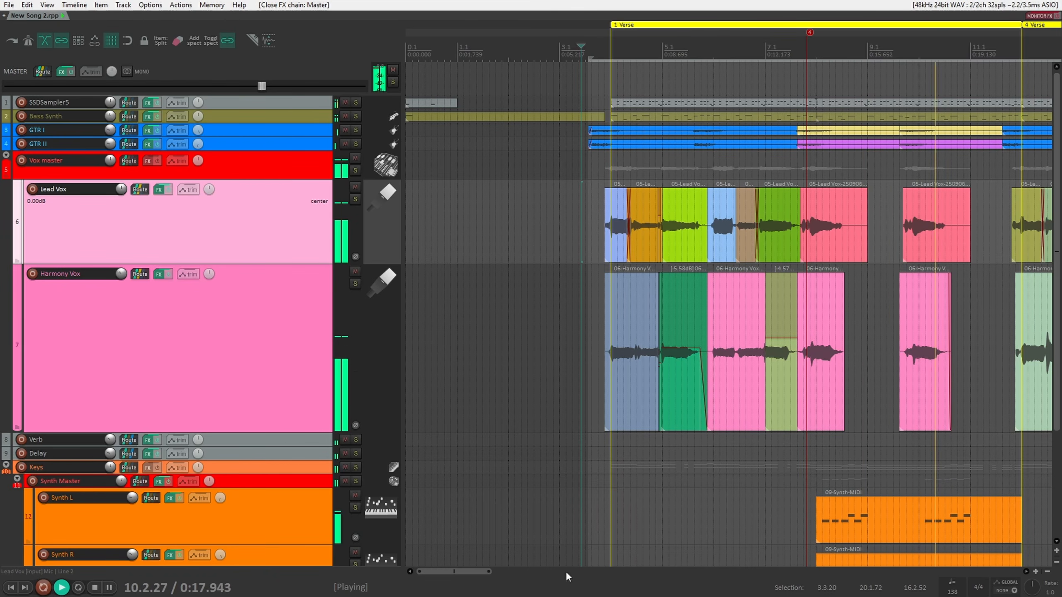
key(space)
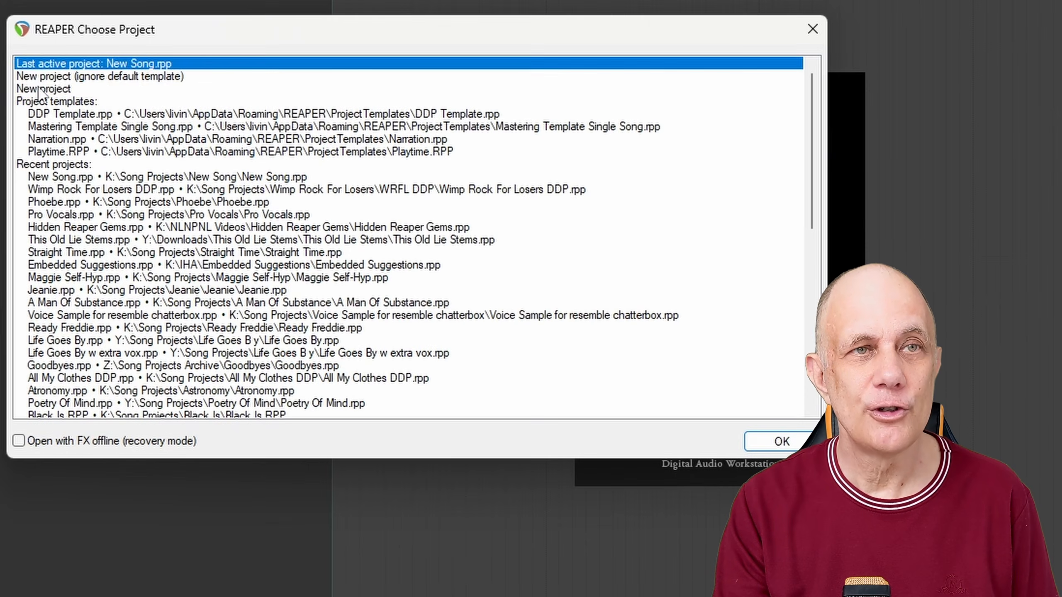
Create a new project from the startup project list, using the default template.
click(38, 90)
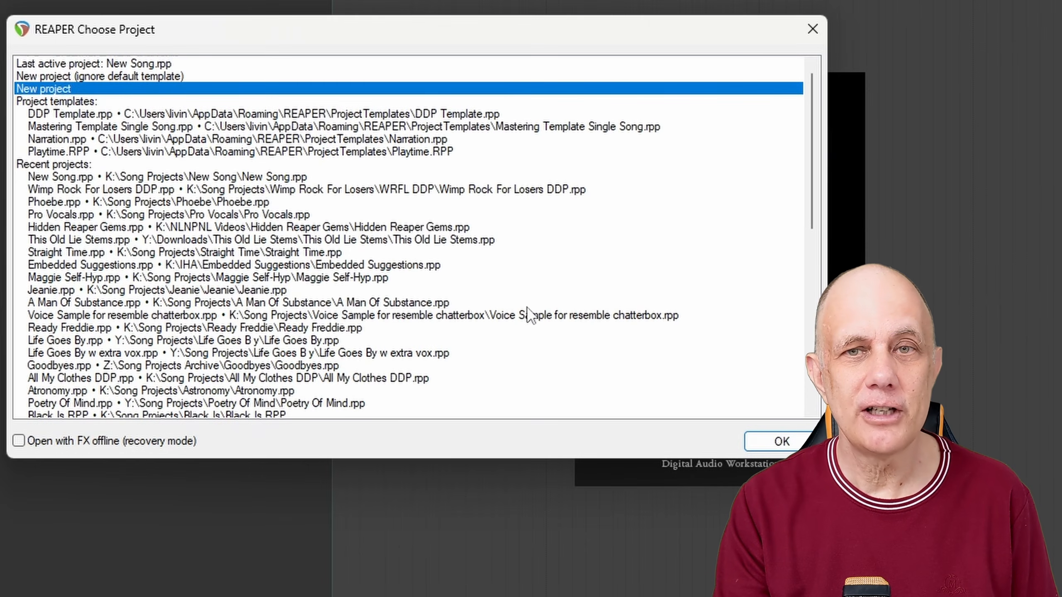
click(778, 443)
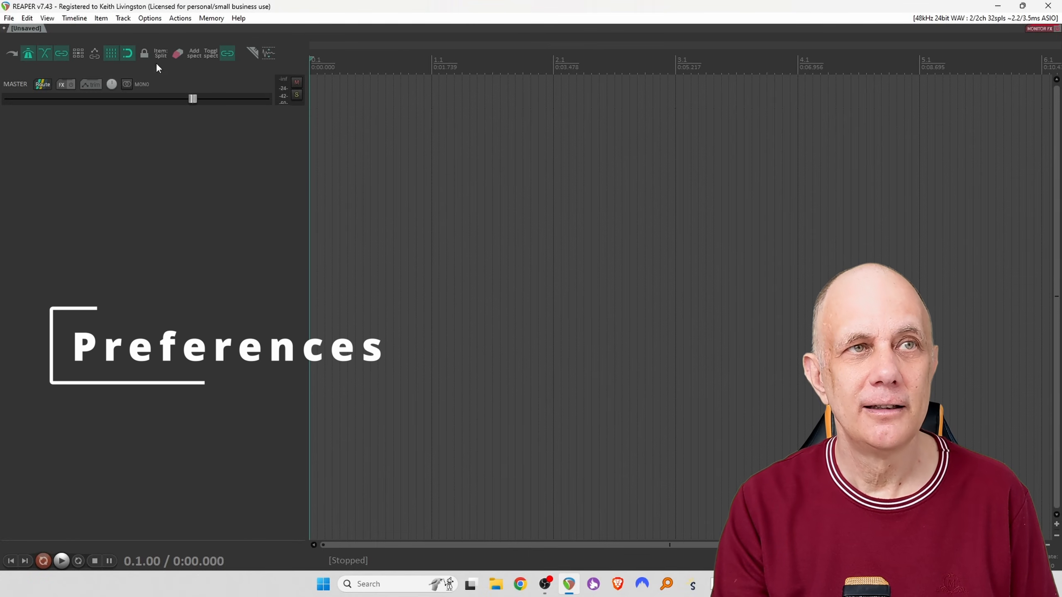
Open the project's media settings and check the path where media files are saved.
click(8, 19)
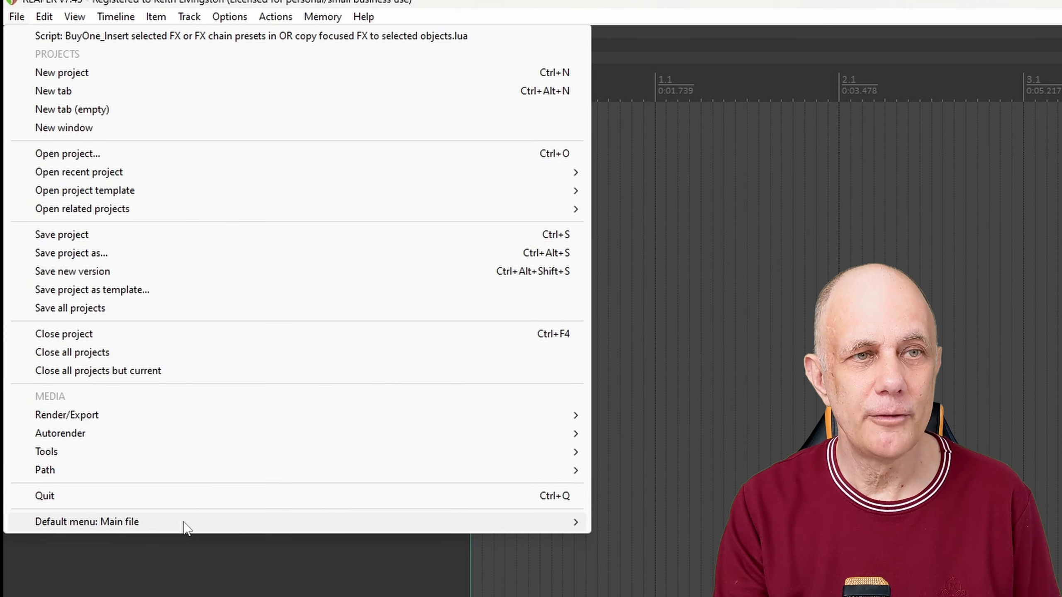
mouse_move(120, 356)
click(684, 311)
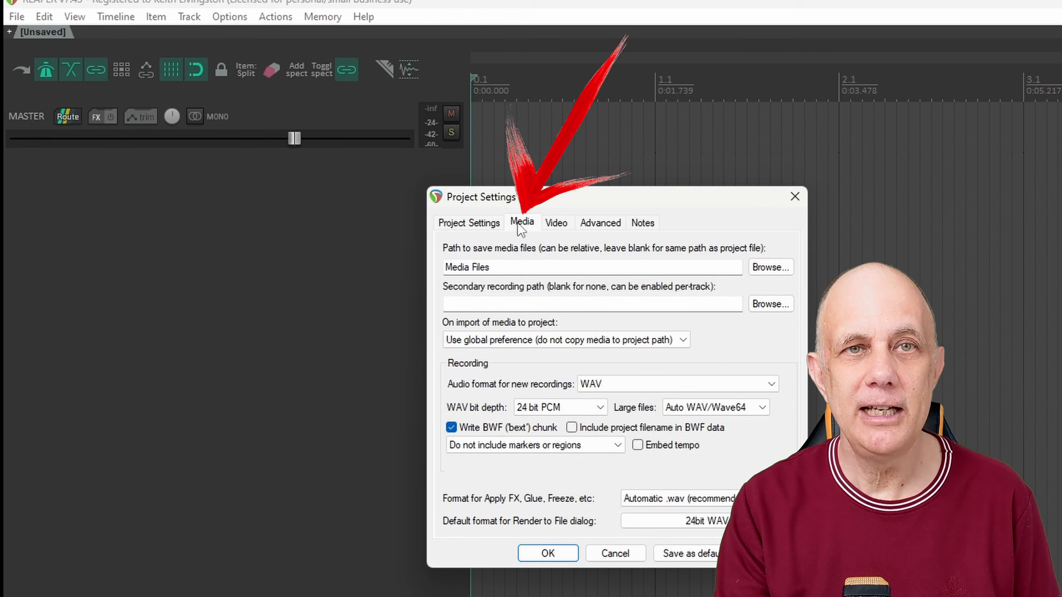
drag(512, 266, 431, 268)
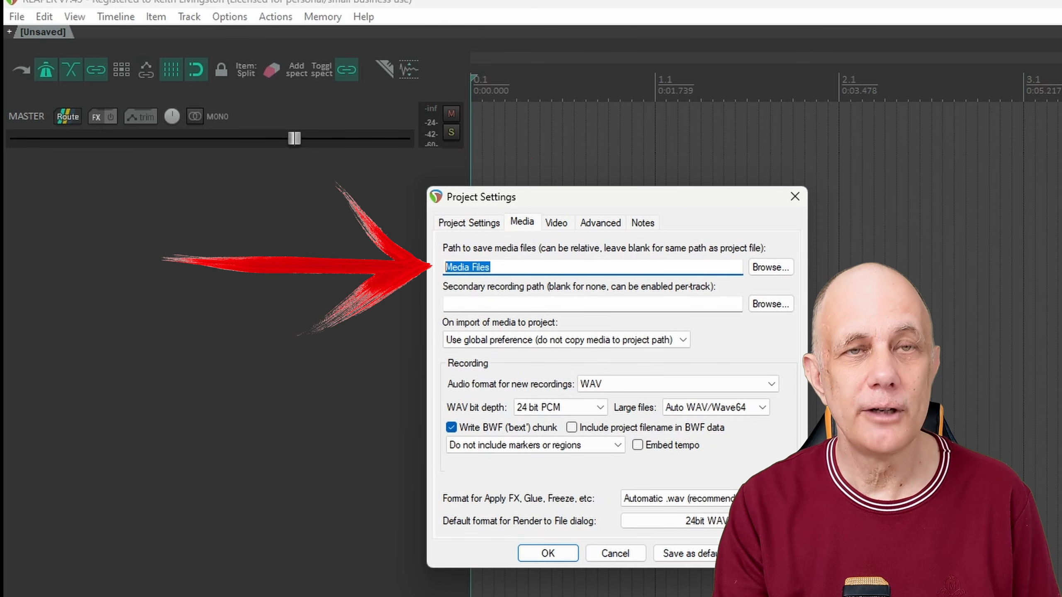
click(530, 267)
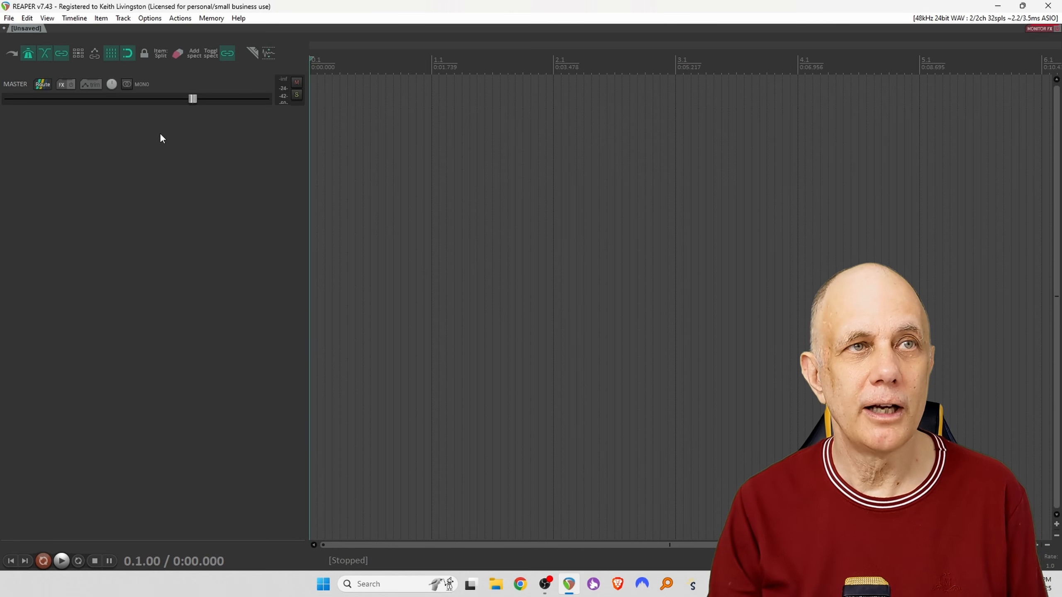
Save the project as "New Song 2" in the Song Projects folder, creating a subdirectory for it.
click(7, 19)
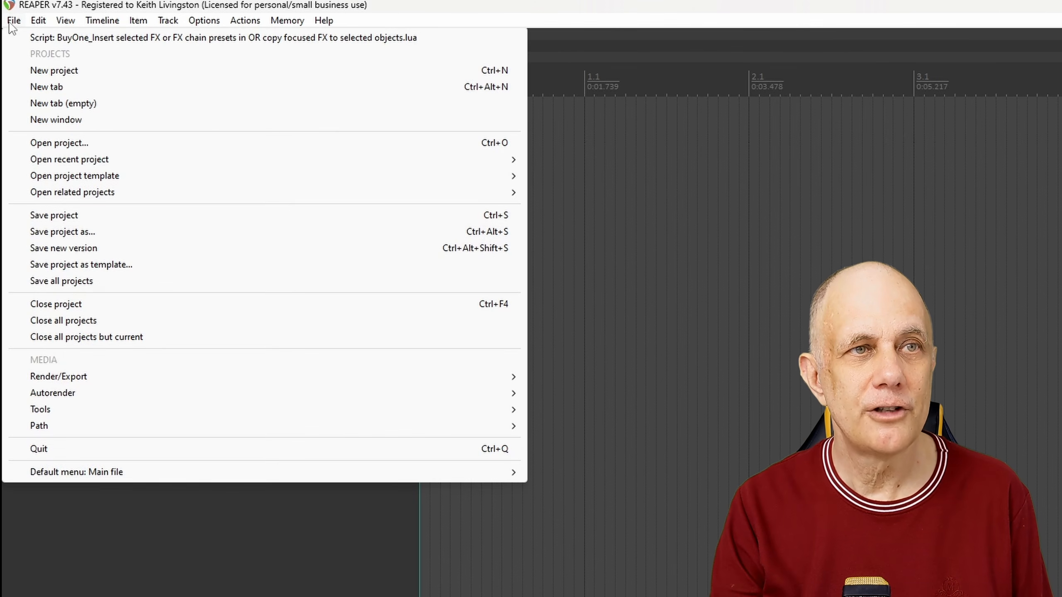
click(63, 232)
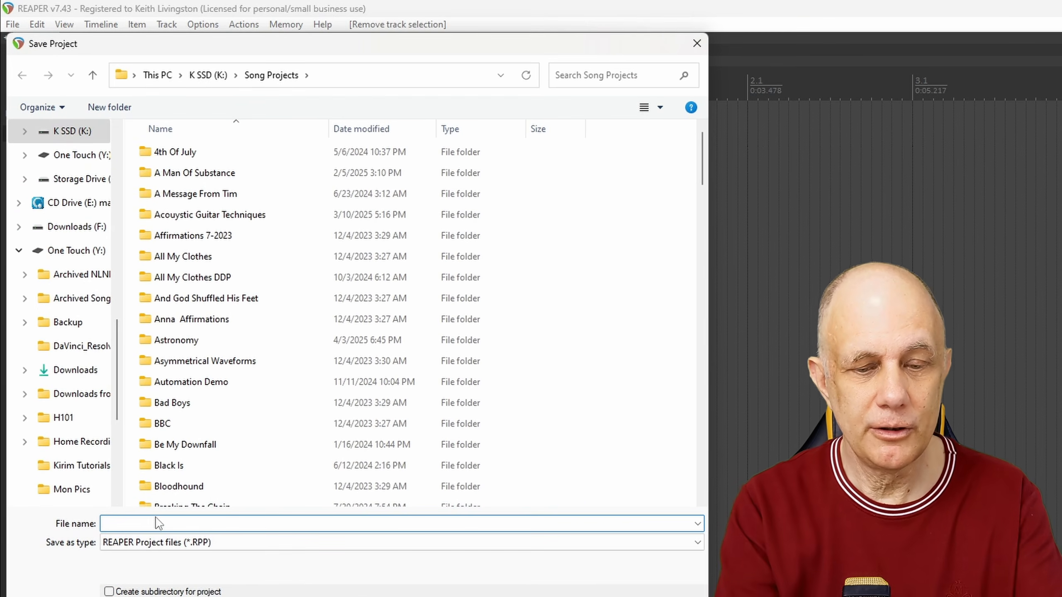
text(New Song )
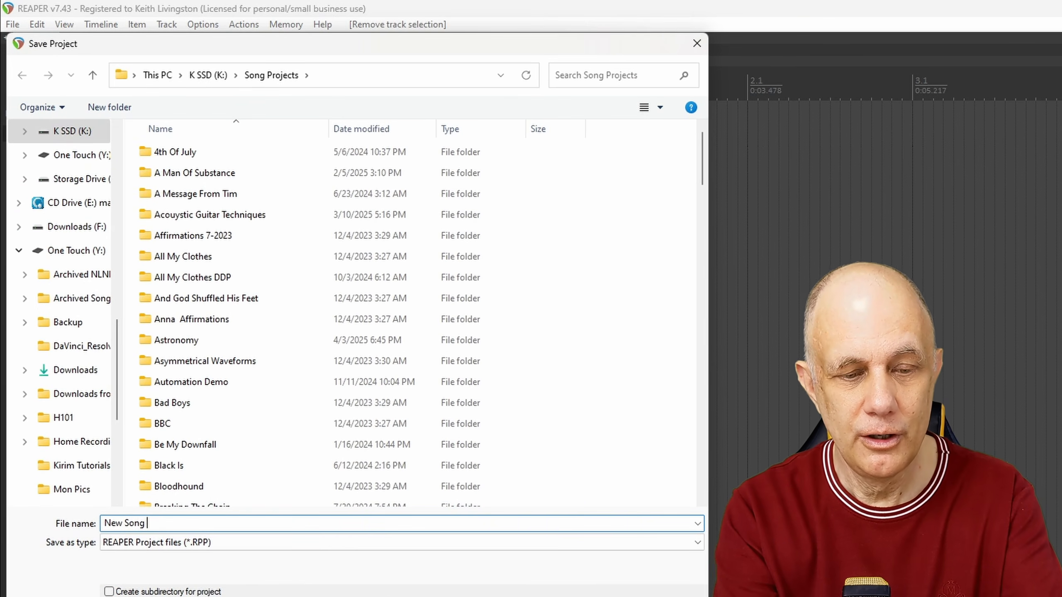
text(2)
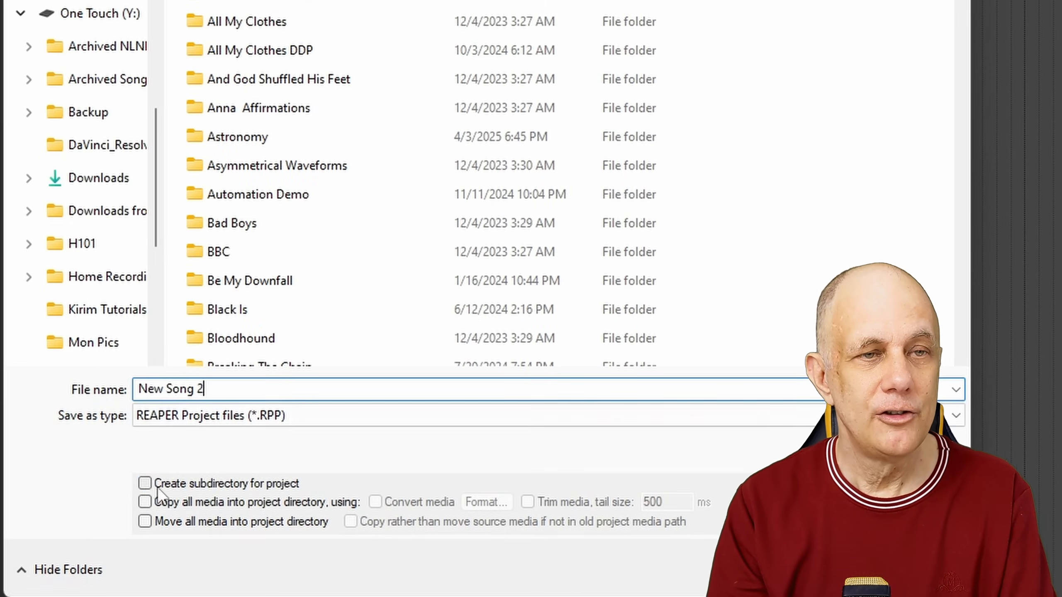
click(145, 484)
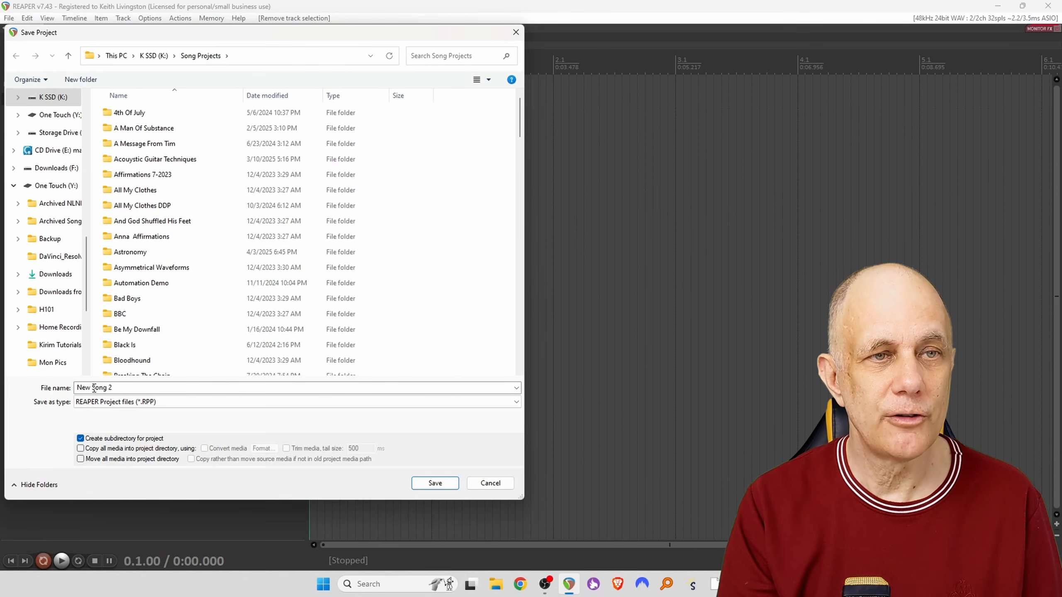
click(434, 483)
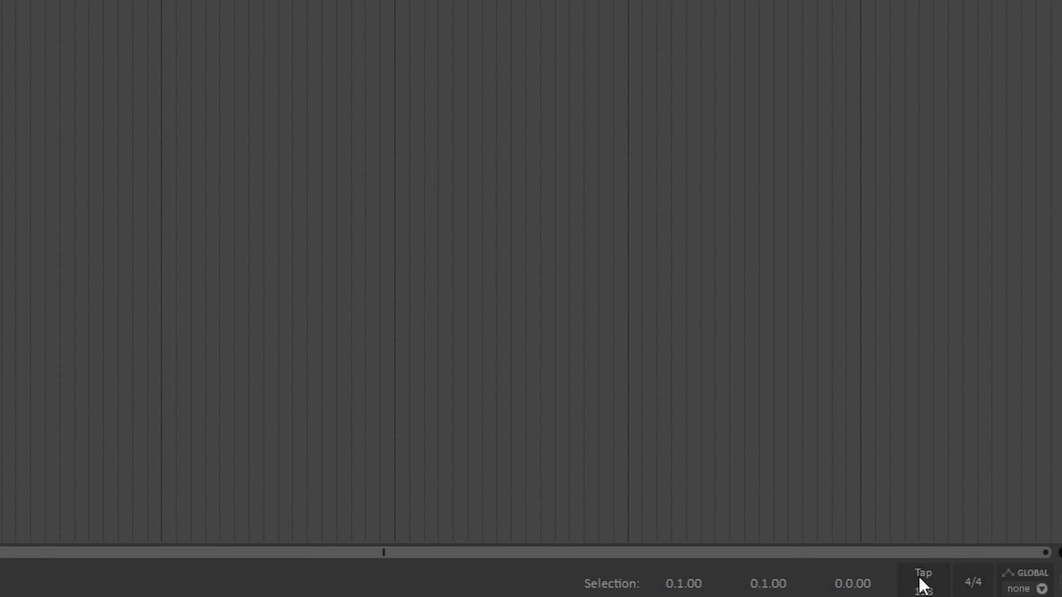
Set the project tempo by tapping along repeatedly to the beat.
click(918, 577)
click(919, 576)
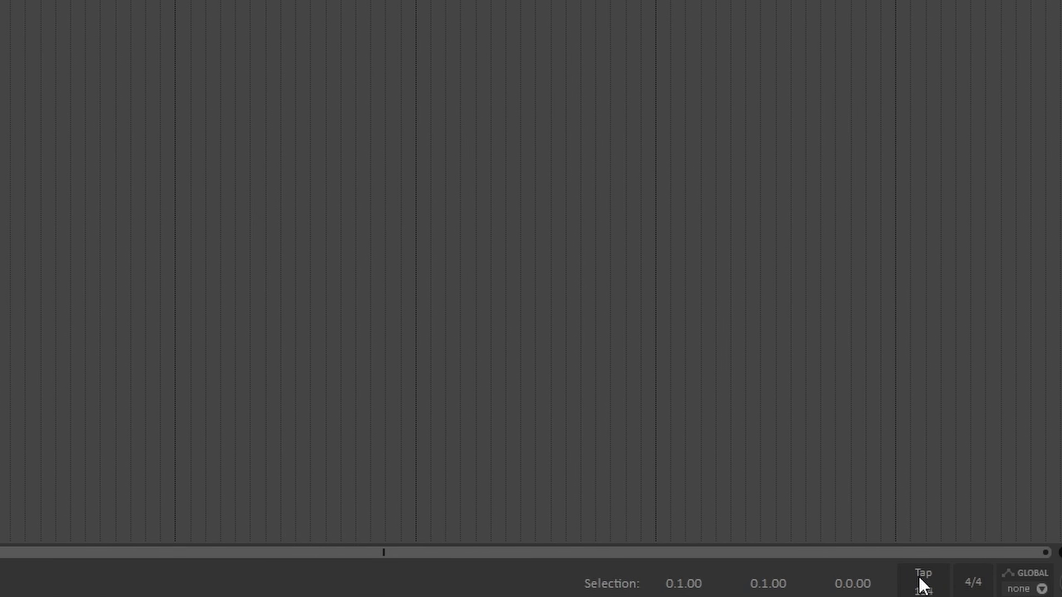
click(919, 576)
click(919, 577)
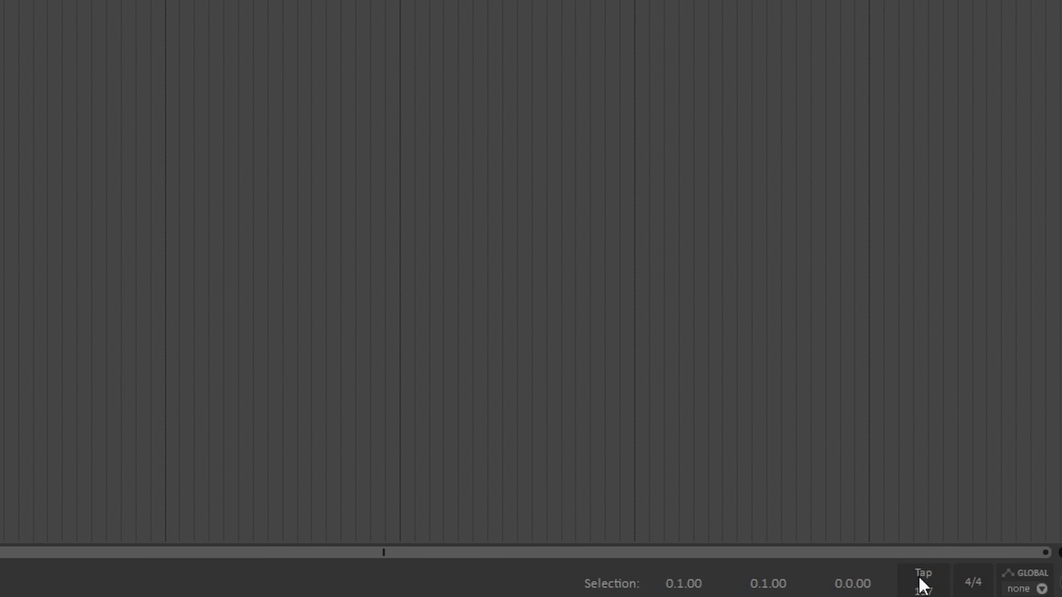
click(918, 576)
click(919, 576)
click(919, 577)
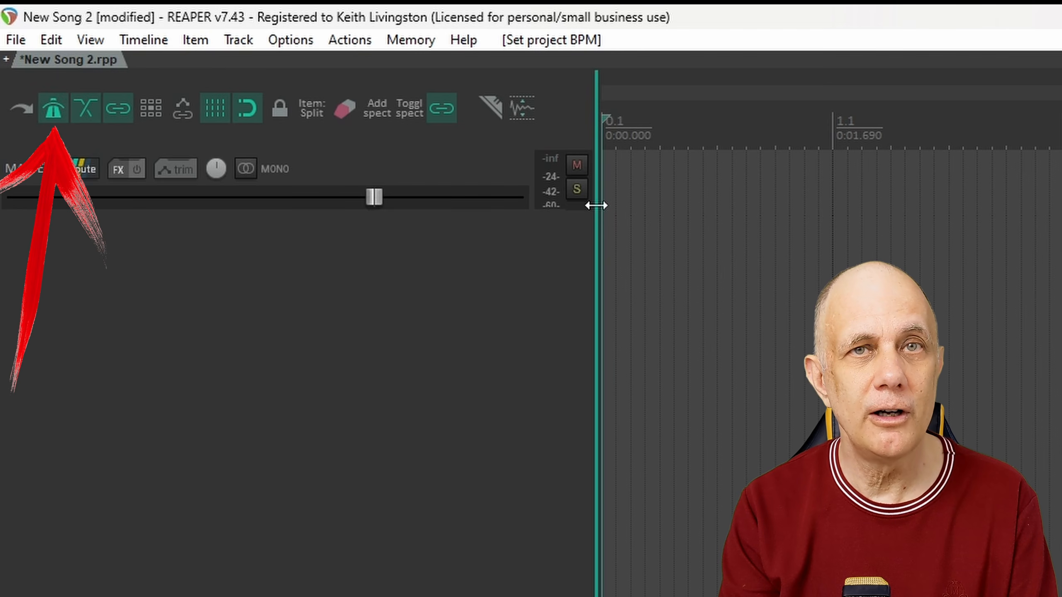
Place the edit cursor at bar 1.1 and play the empty project to hear the metronome at the tapped tempo.
click(829, 207)
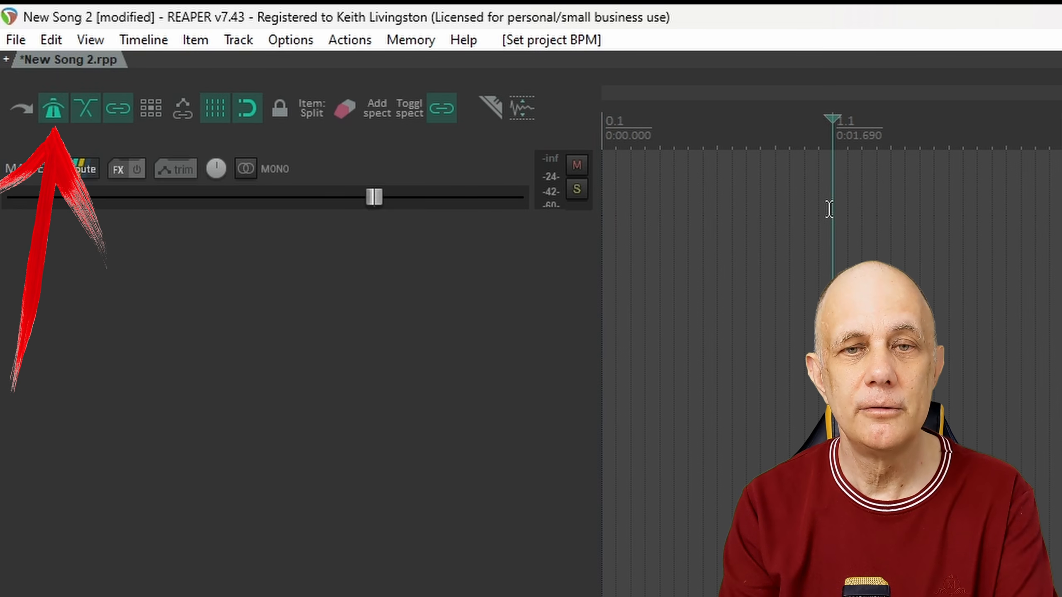
key(space)
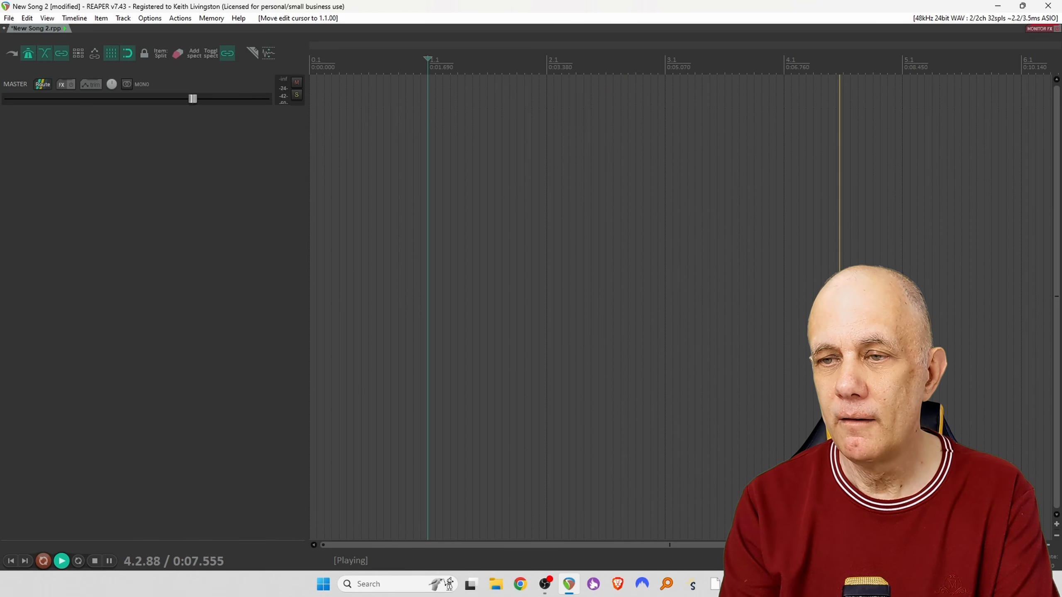
key(space)
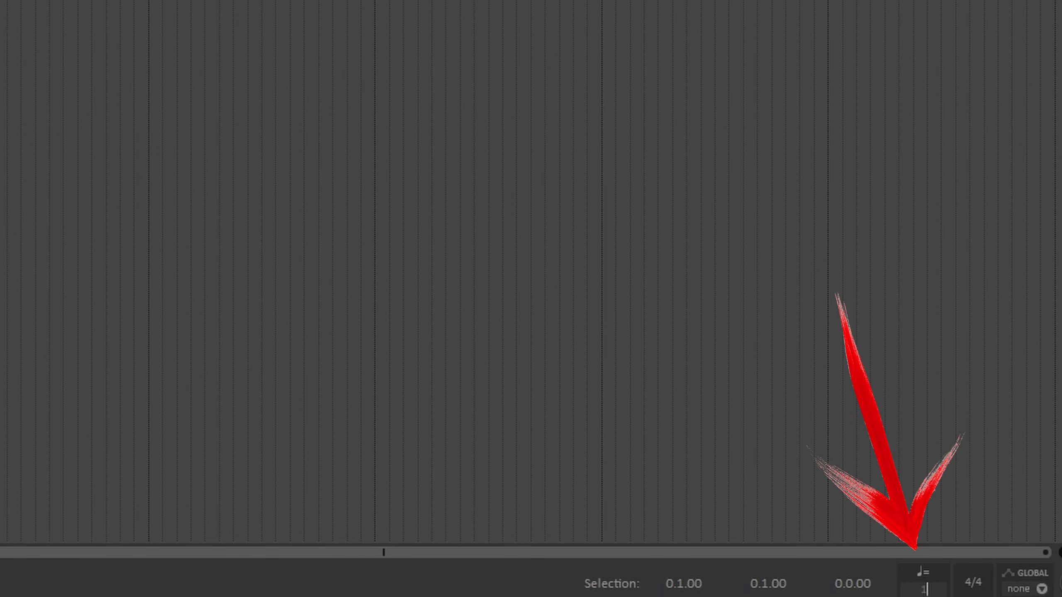
Set the project tempo to 143 BPM and stop playback after listening to the metronome.
key(Return)
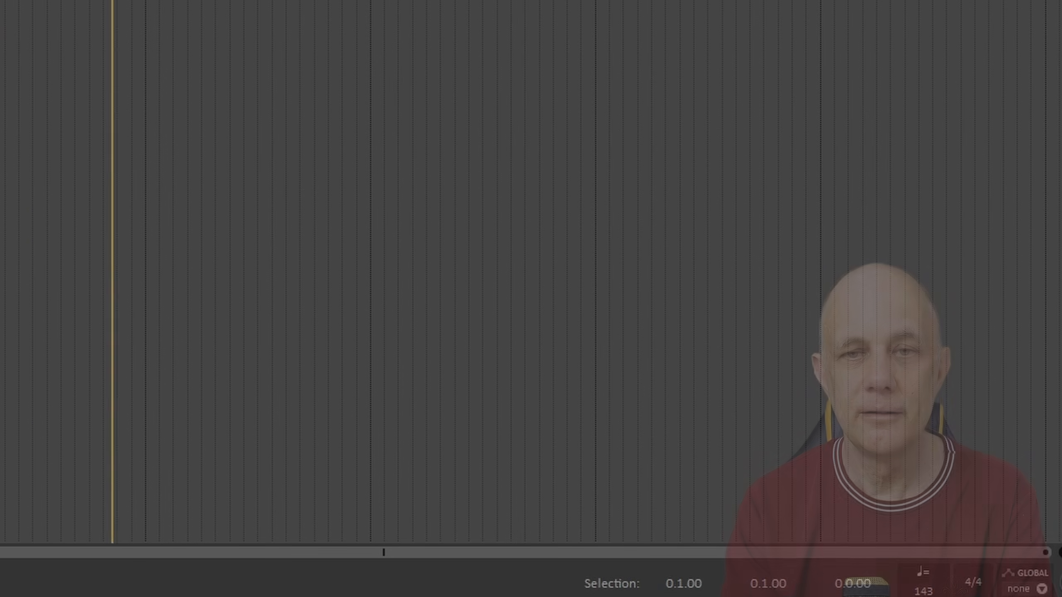
key(space)
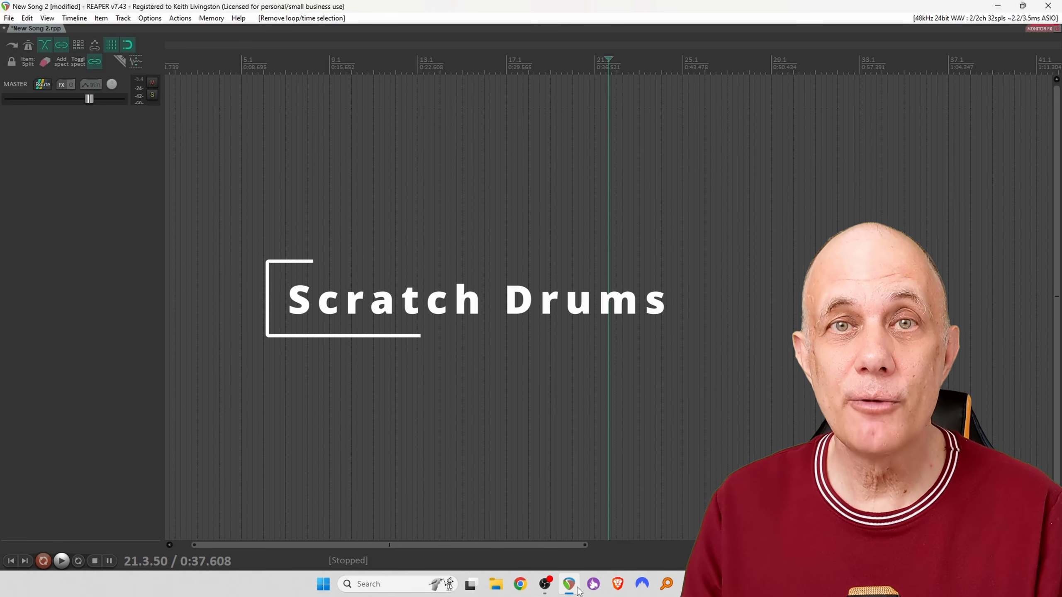
Show the mixer and hide the docker that contains it.
click(47, 18)
click(63, 100)
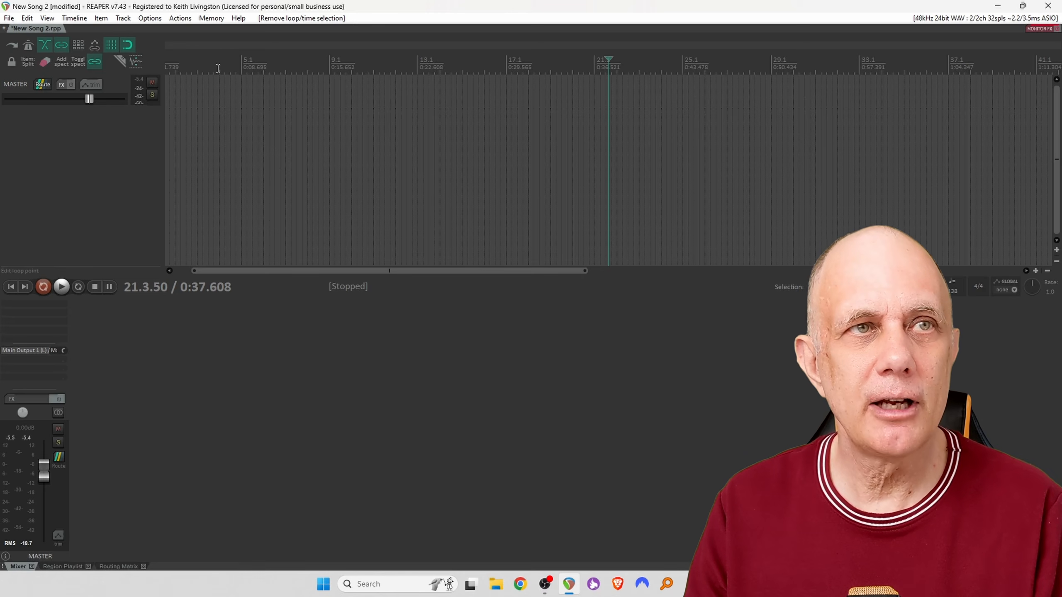
click(44, 19)
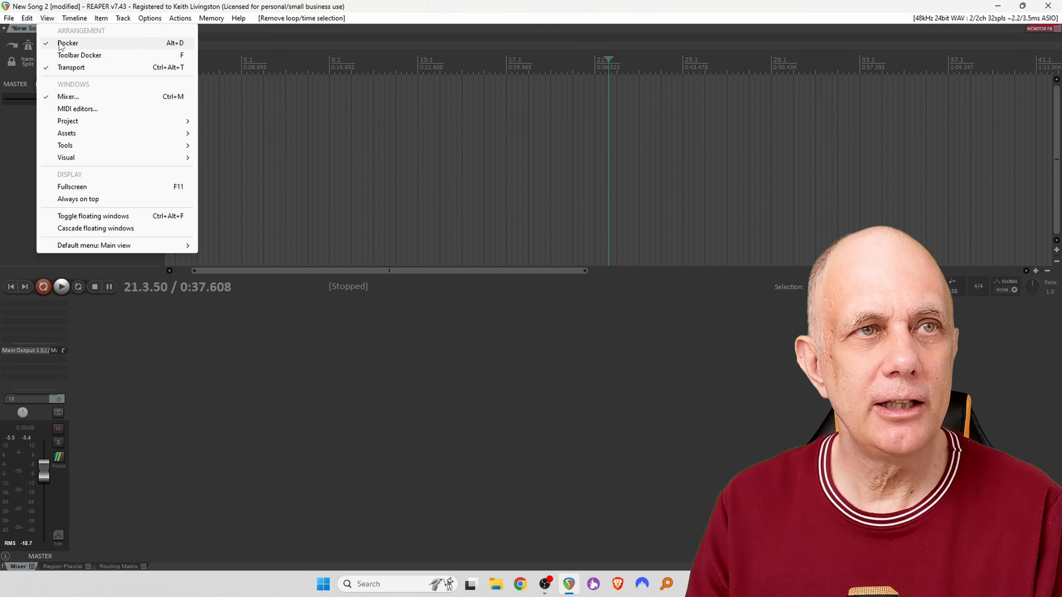
click(60, 43)
click(49, 19)
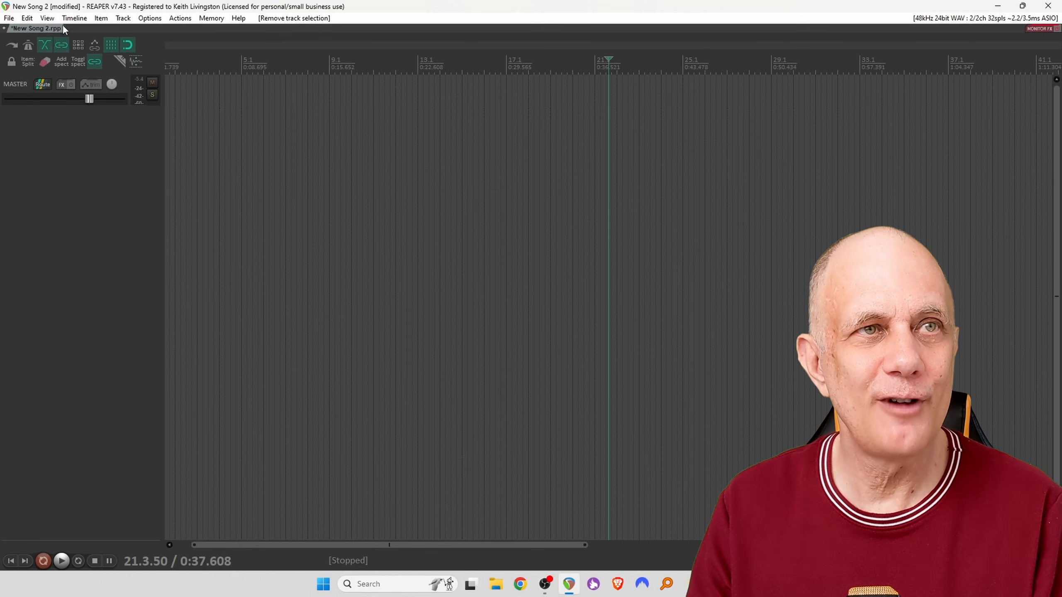
click(47, 18)
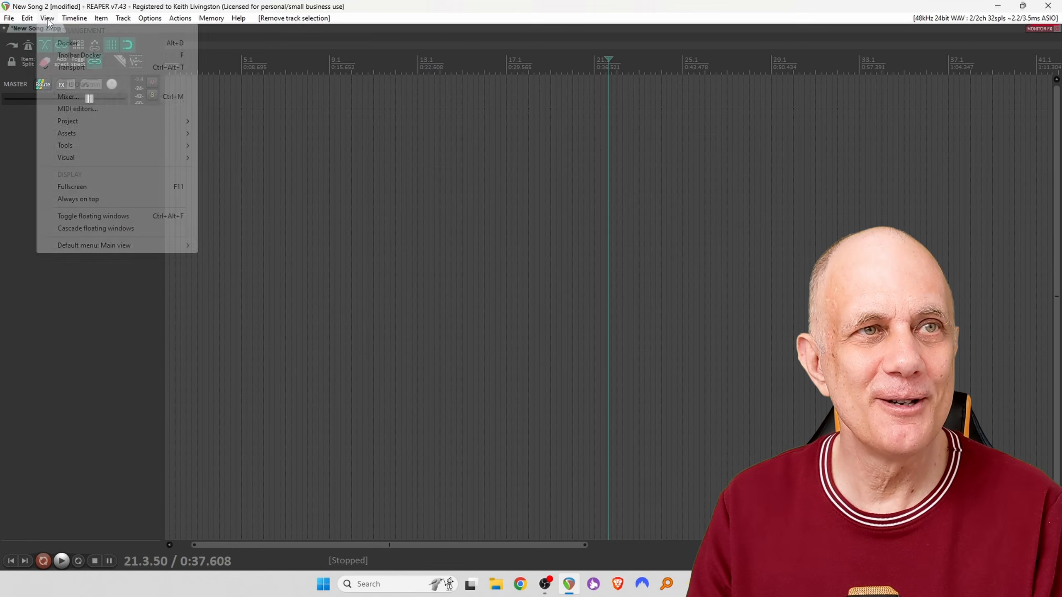
click(59, 230)
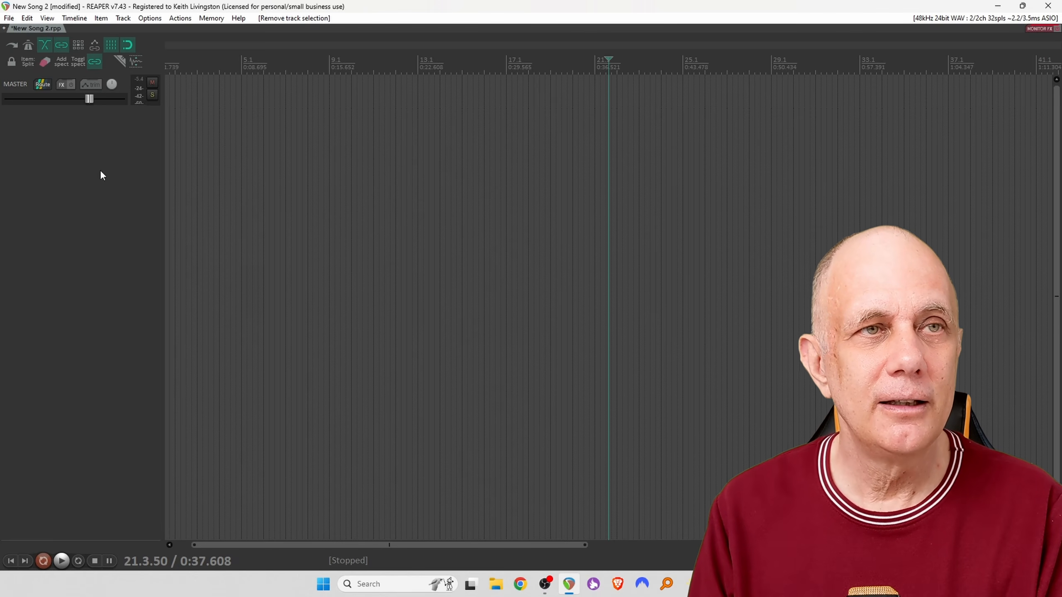
Insert a virtual instrument track with the VST3i SSDSampler5 plug-in, declining the extra output tracks.
right_click(96, 122)
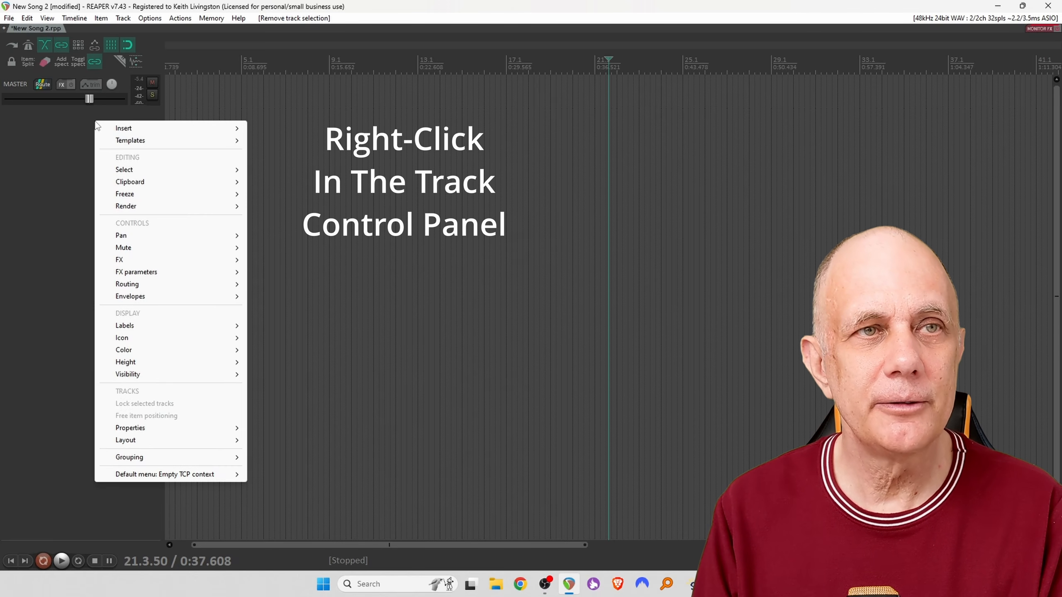
mouse_move(146, 133)
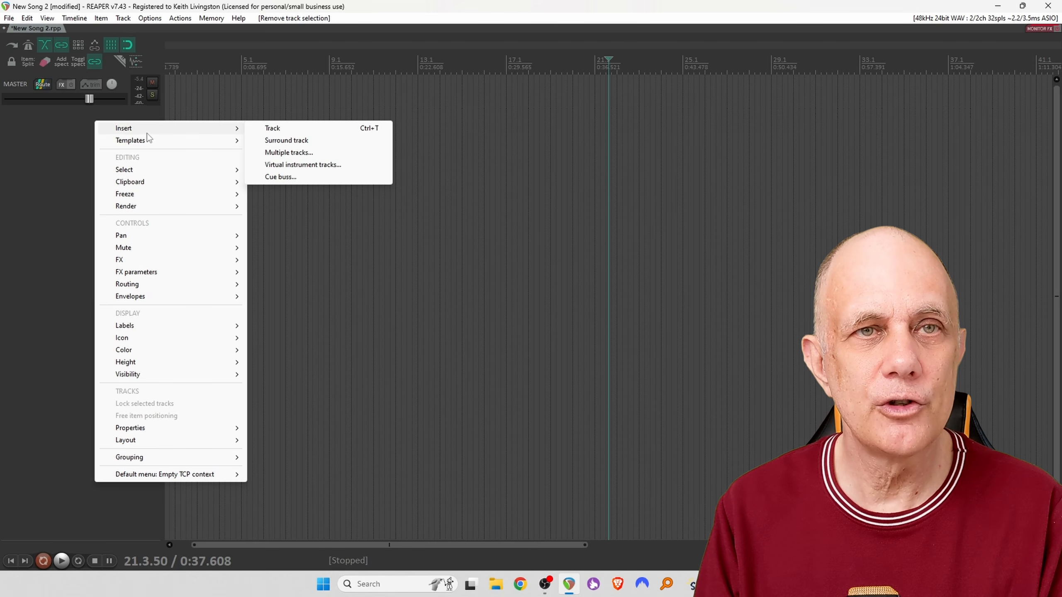
click(296, 166)
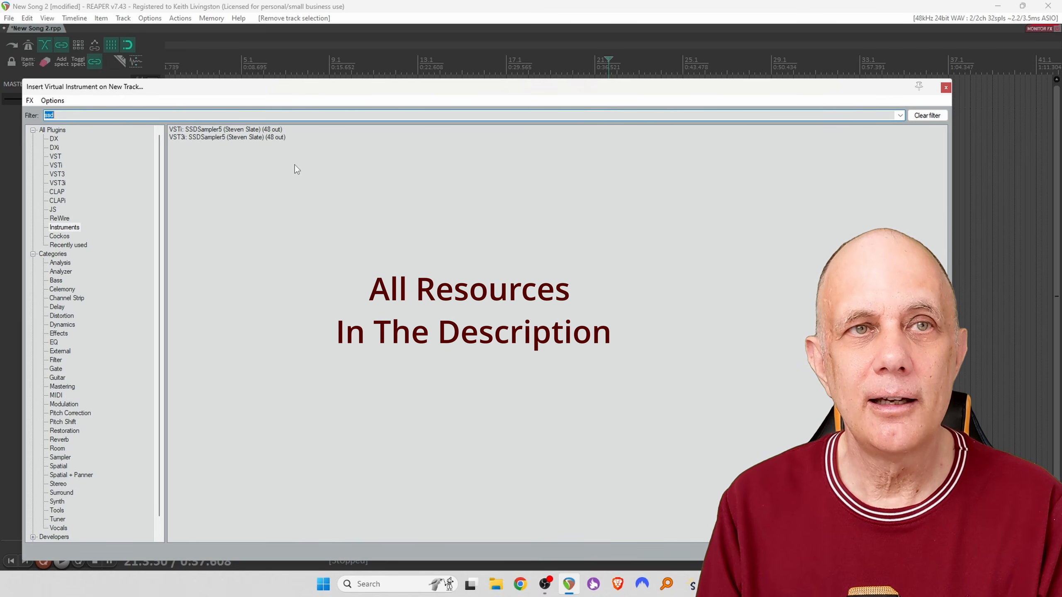
click(199, 141)
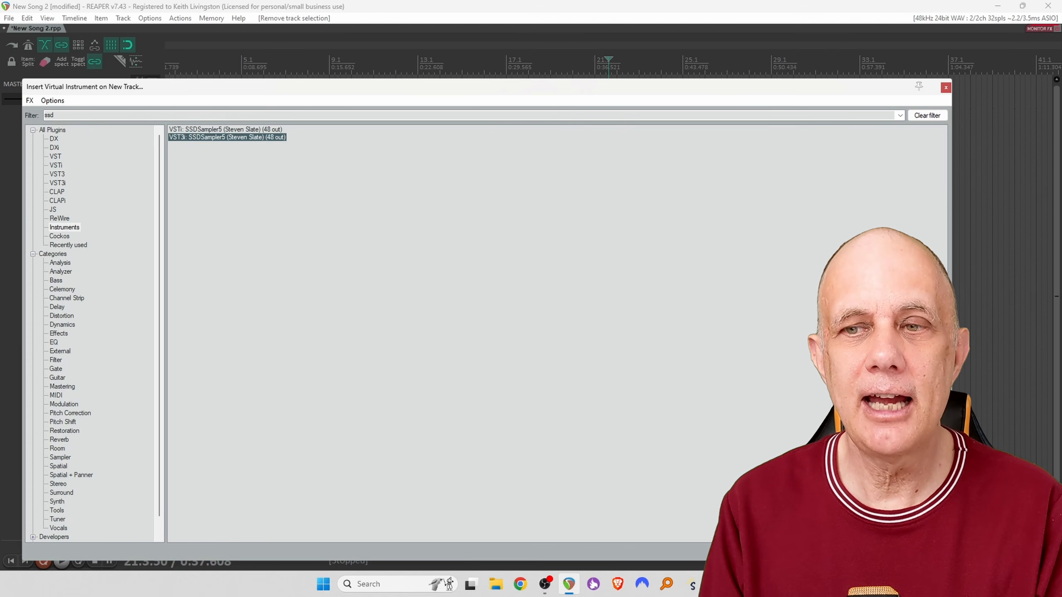
key(Return)
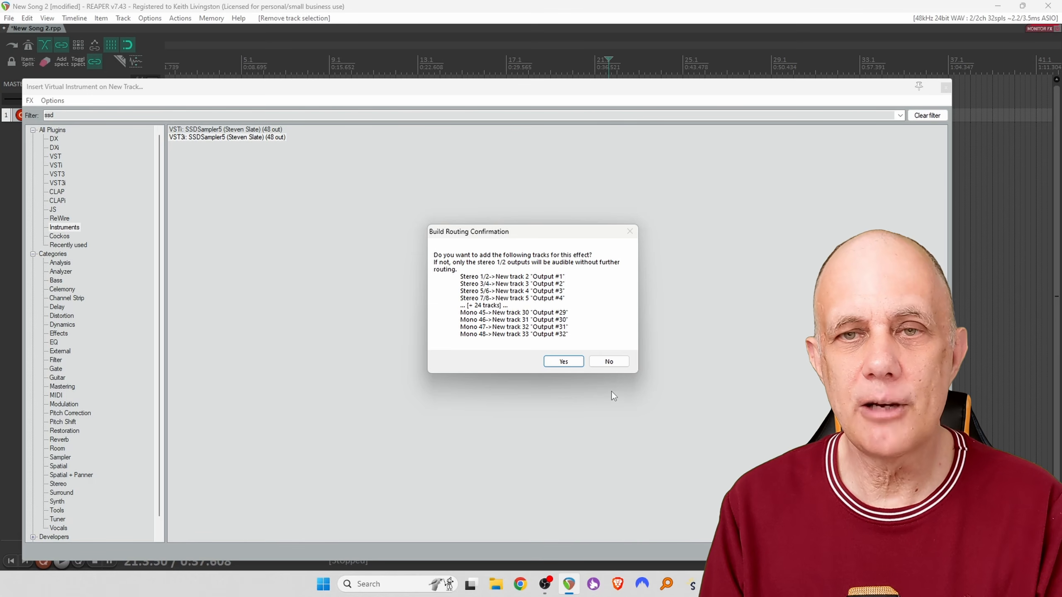
click(609, 362)
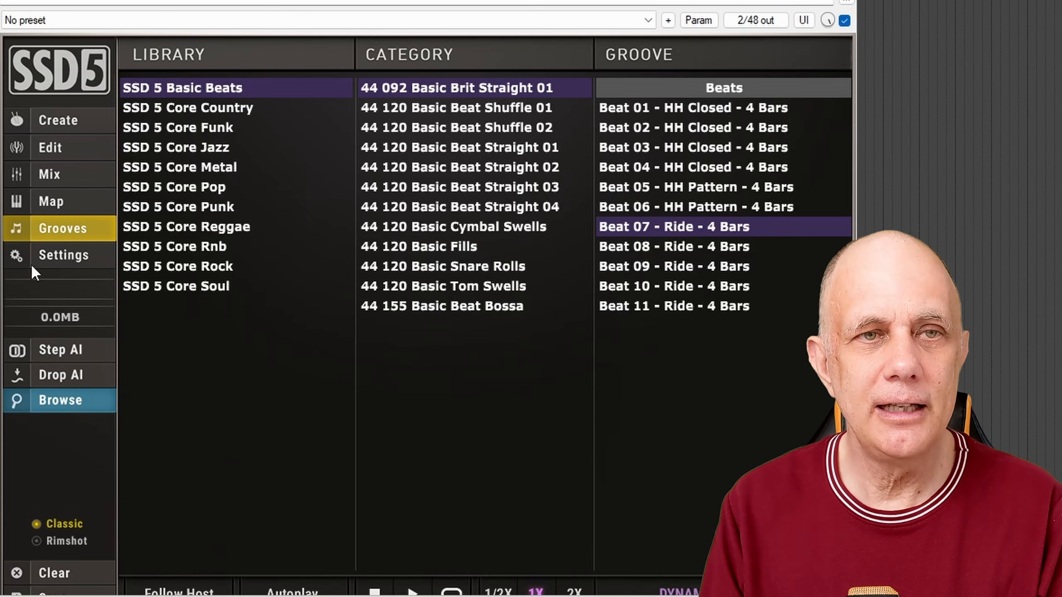
Load the Classic Big Fatty kit from the Classic Rock category of the SSD 5 Classic library.
click(63, 121)
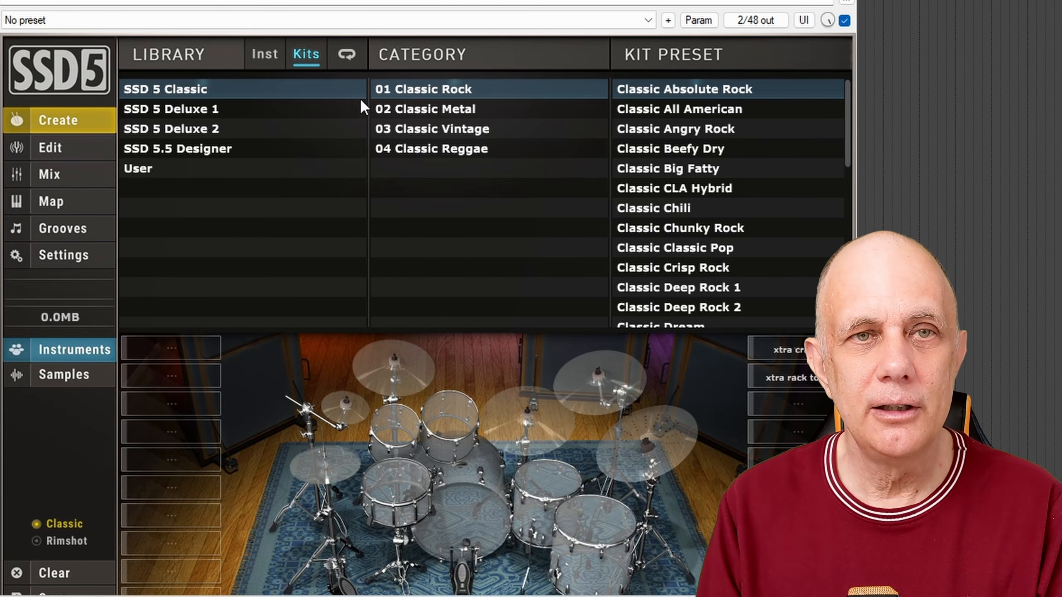
click(431, 112)
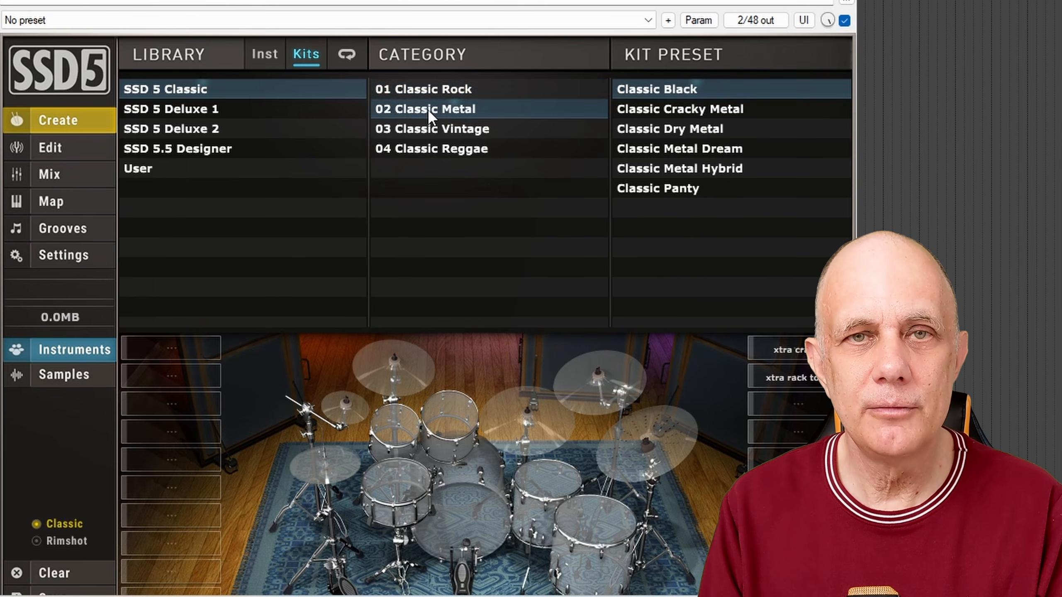
click(430, 129)
click(433, 89)
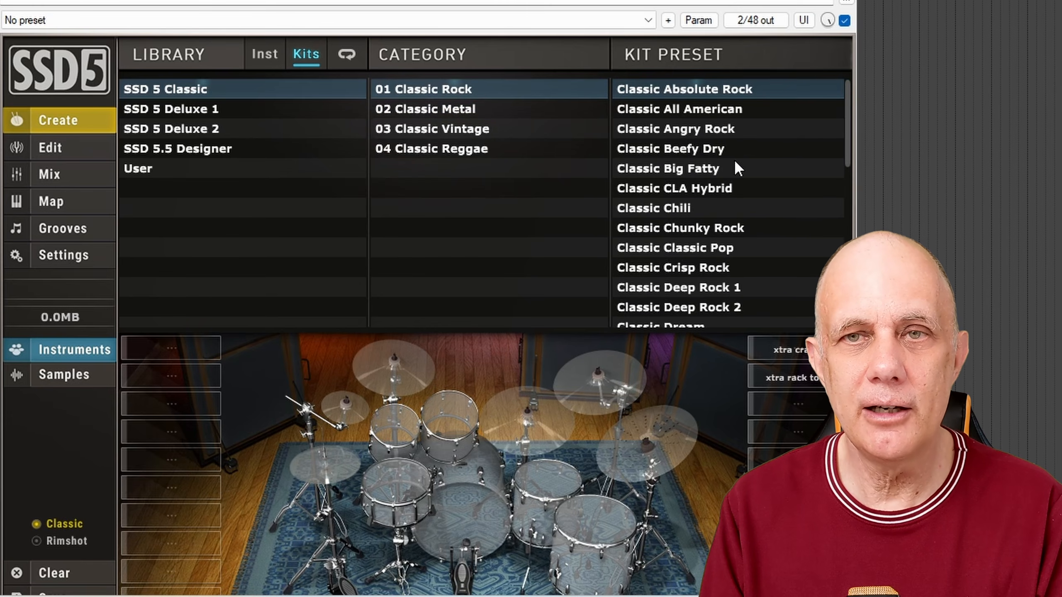
click(689, 170)
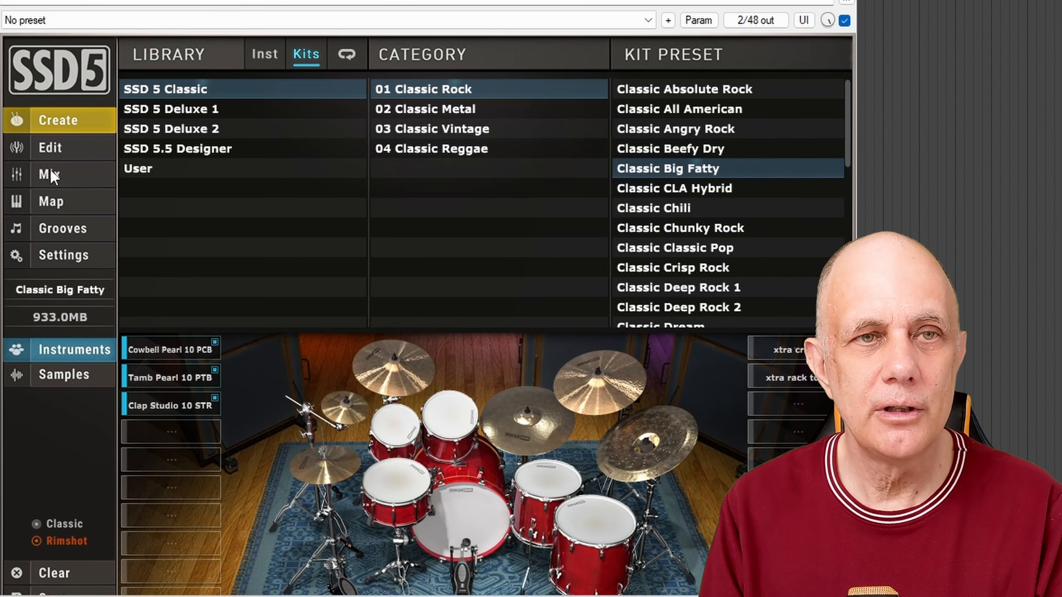
Insert the SSD 5 Core Rock verse groove Vrs 01 - HH Pattern - 4 Bars on the drum track at bar 1.1.
click(61, 230)
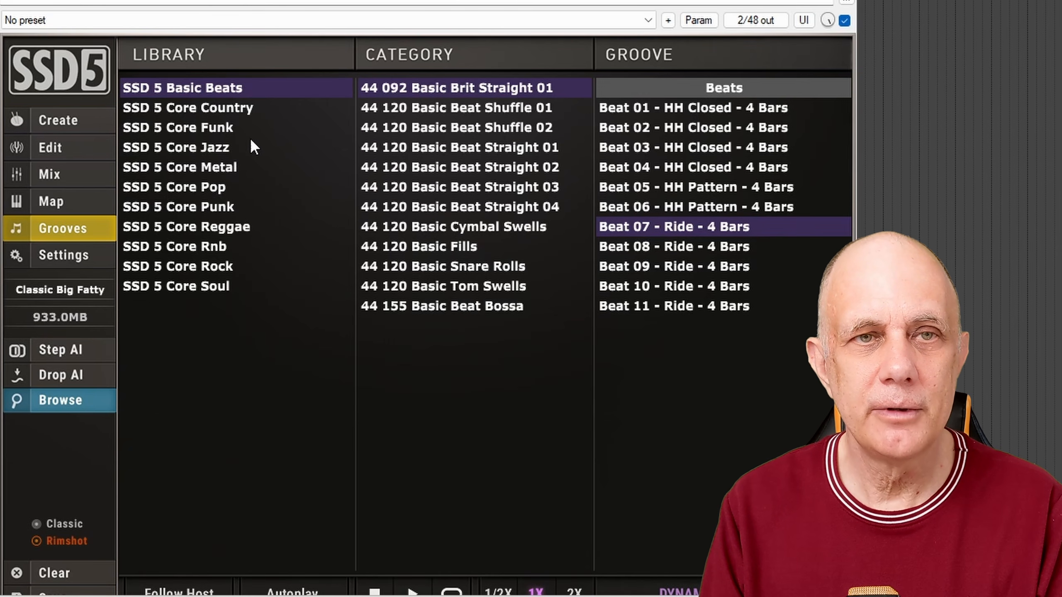
click(208, 268)
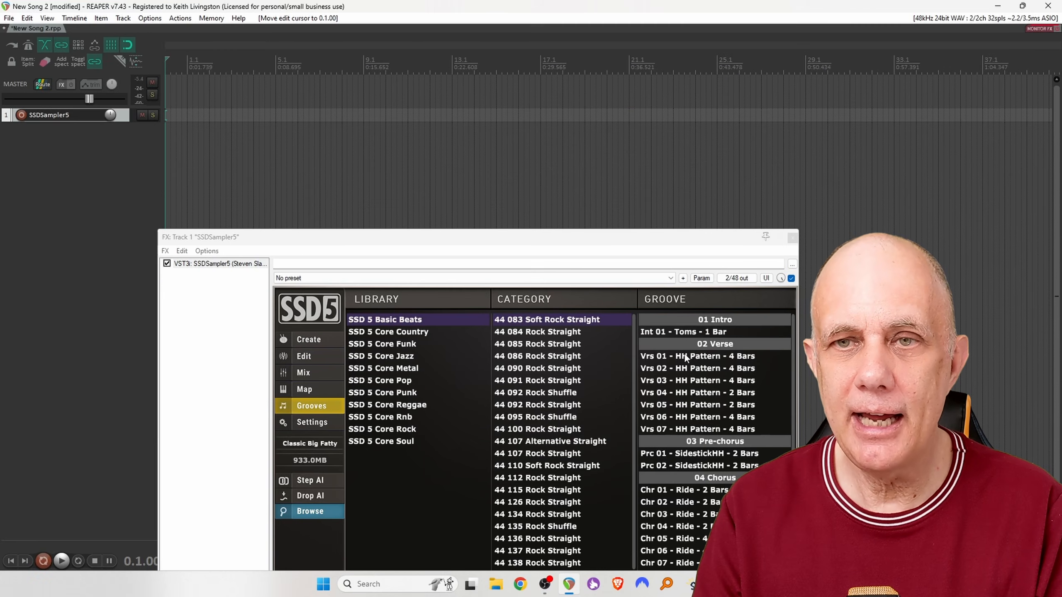
click(686, 358)
drag(539, 253, 187, 121)
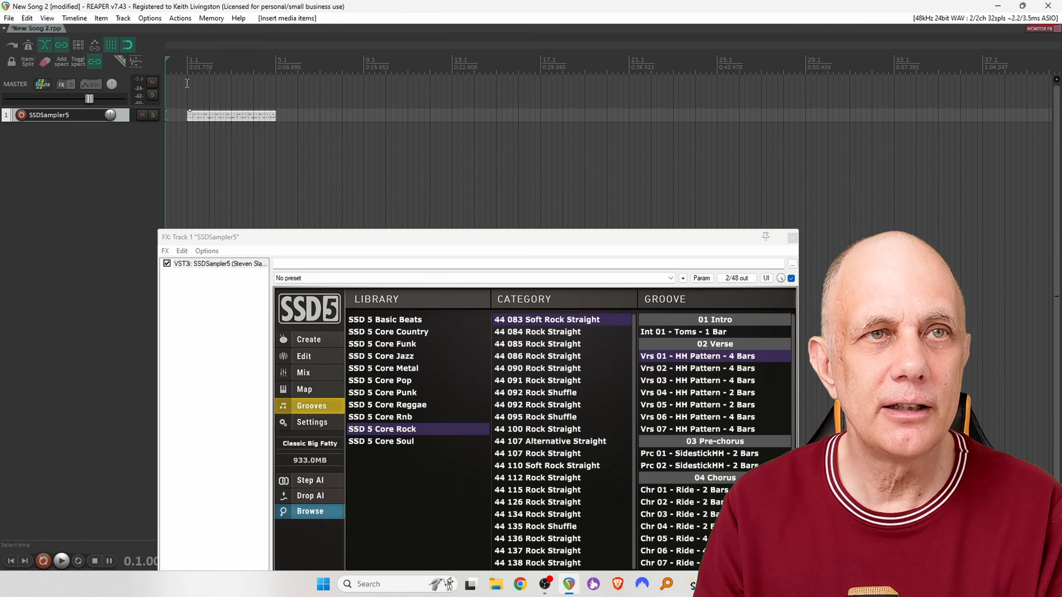
Play the verse groove from bar 1.1 and stop playback after a few bars.
click(188, 84)
key(space)
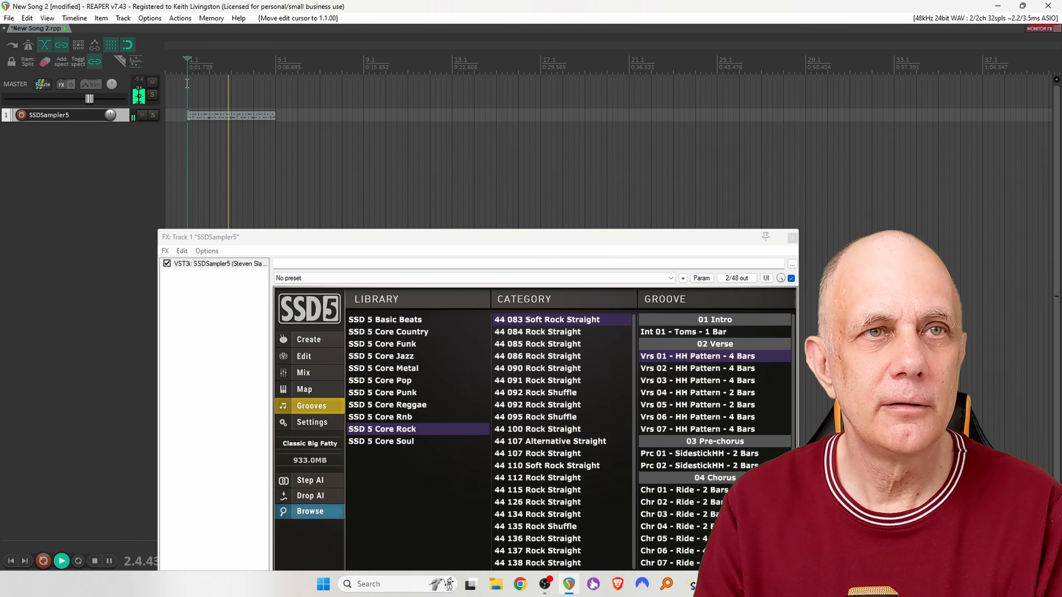
key(space)
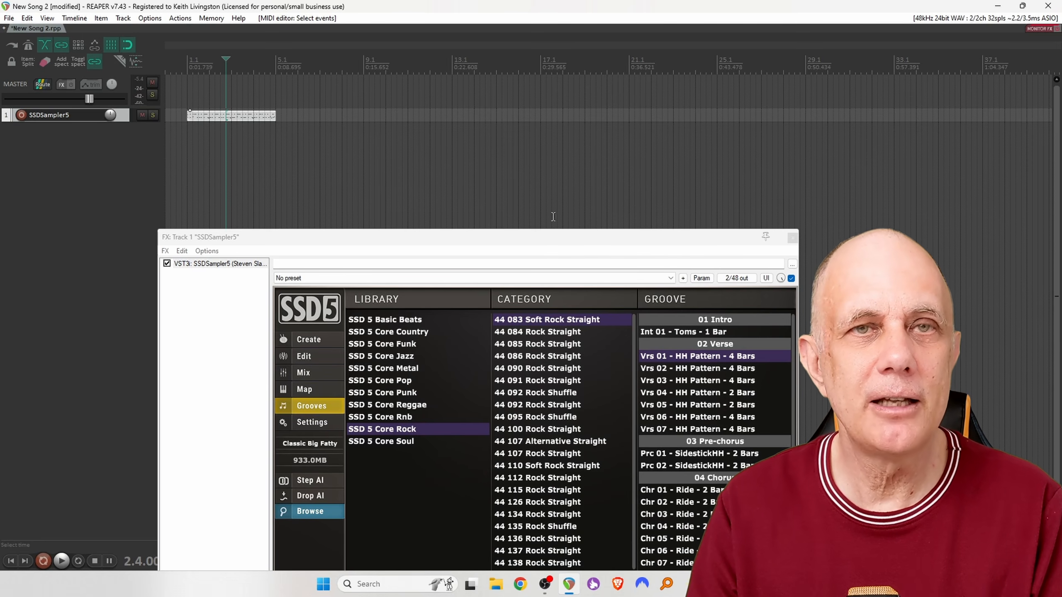
drag(549, 241, 549, 235)
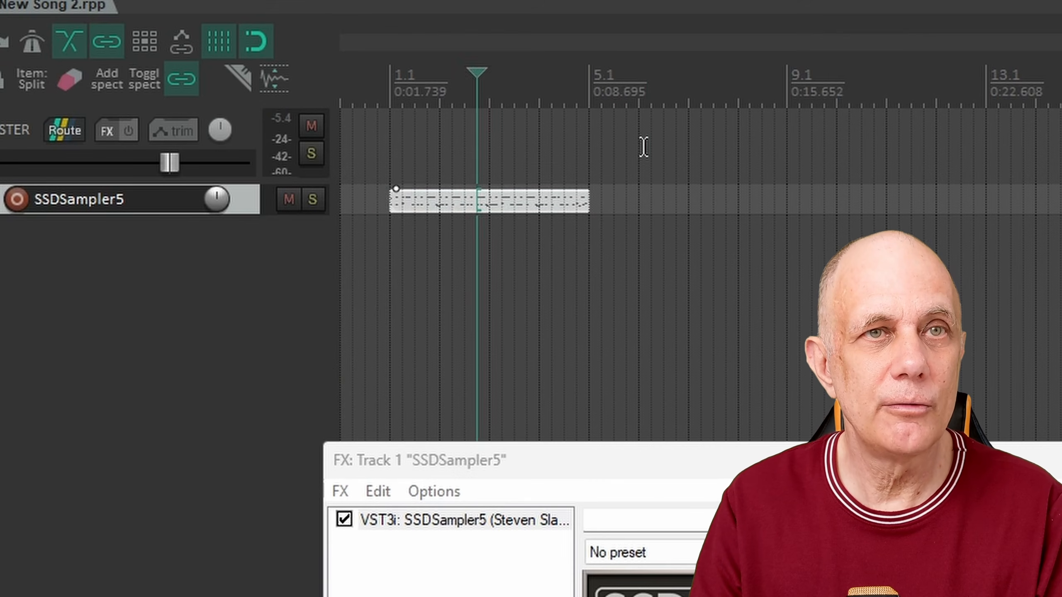
Copy the four-bar verse item to bar 5.1 and increase the drum track's height.
click(300, 92)
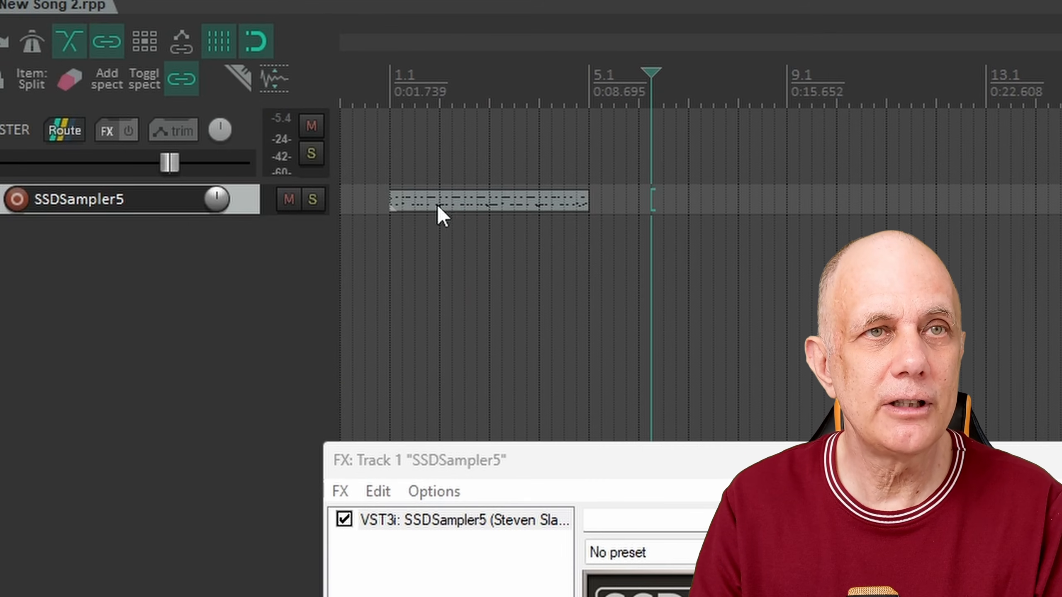
click(447, 199)
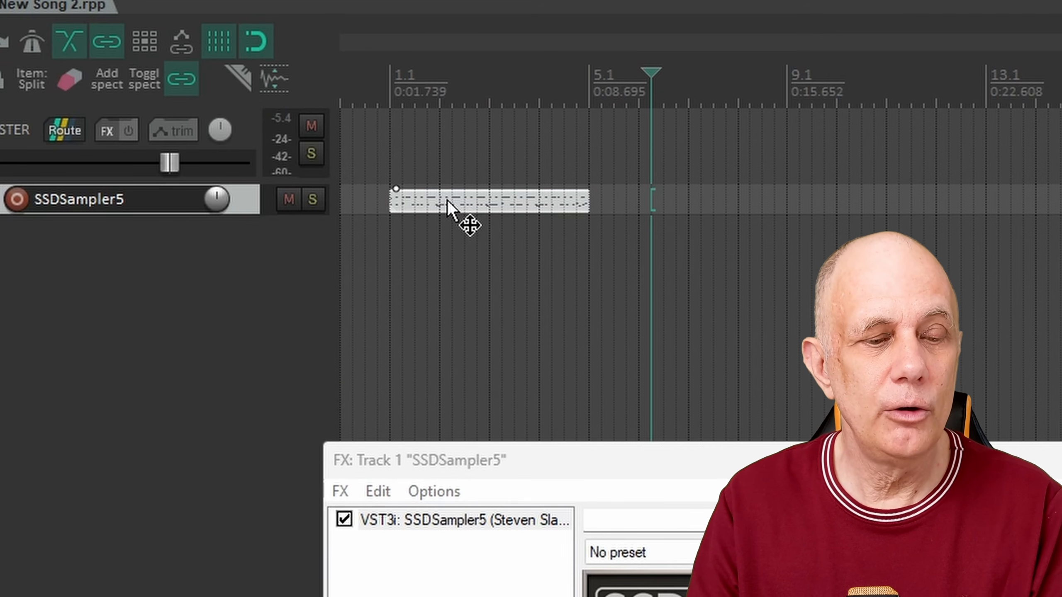
drag(447, 199, 655, 204)
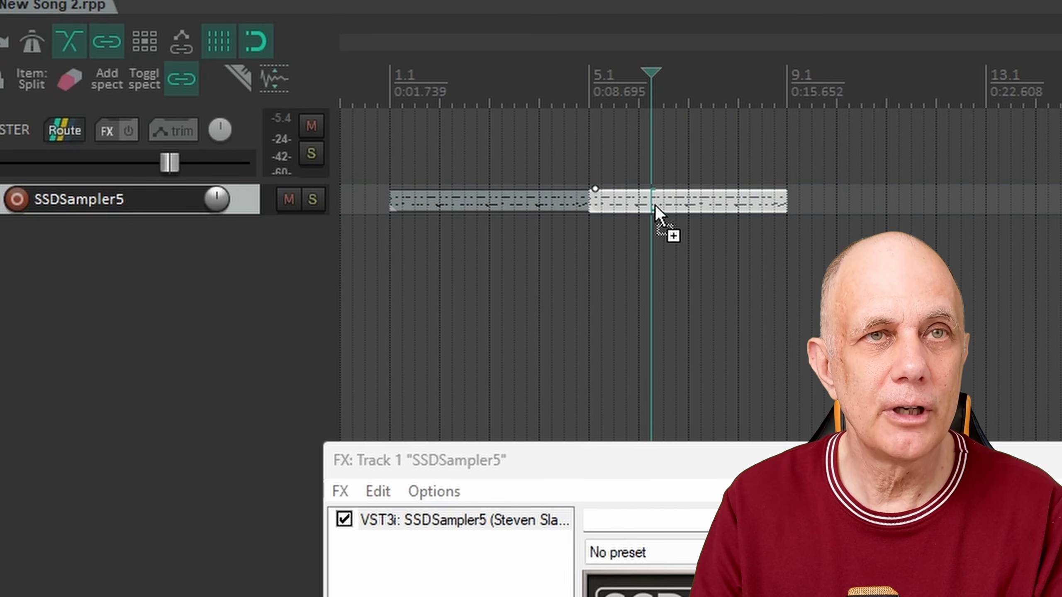
click(587, 124)
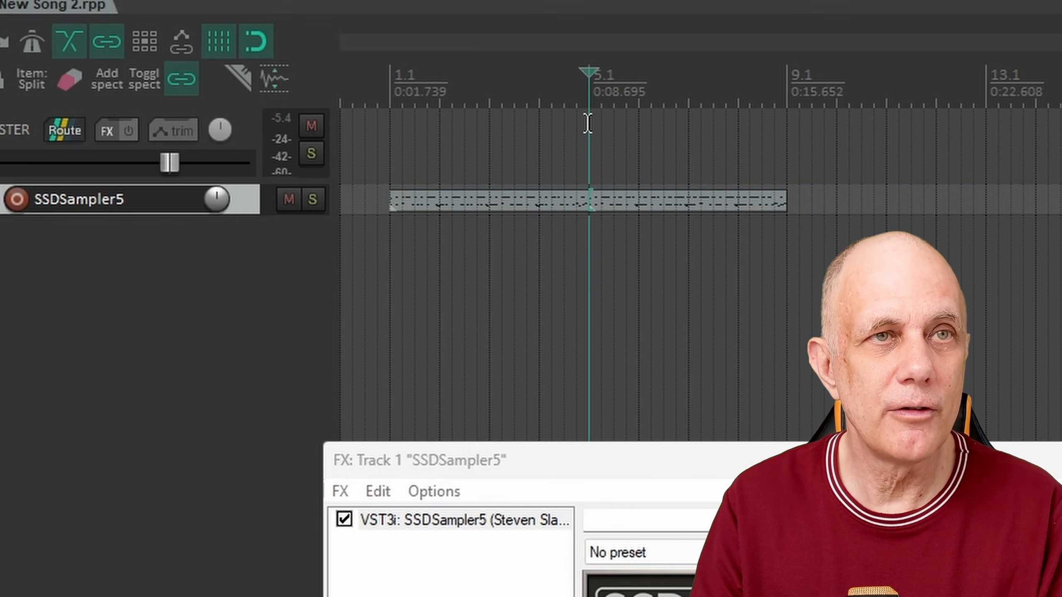
drag(237, 211, 217, 391)
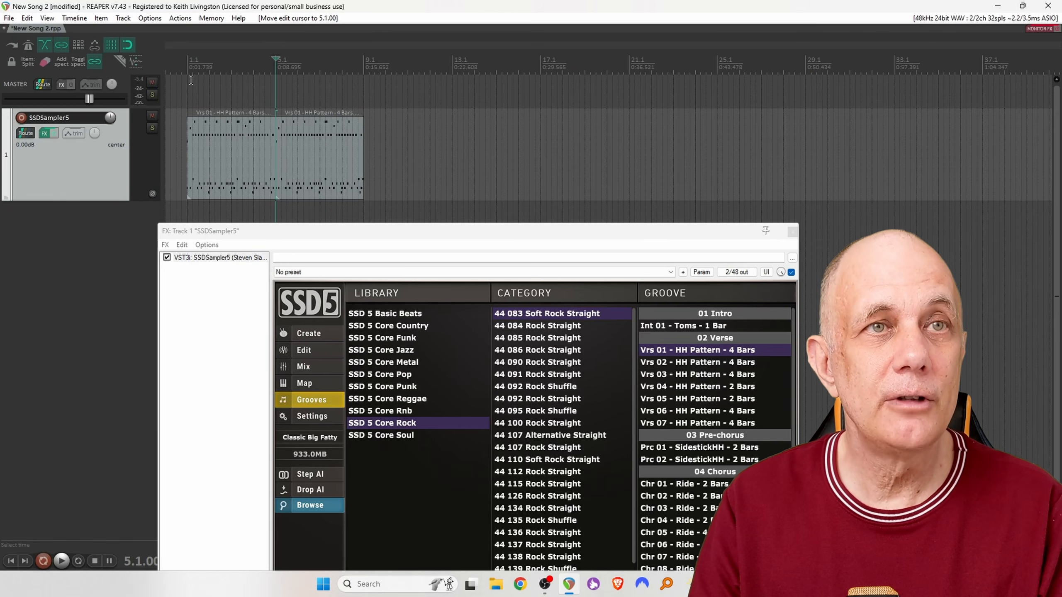
Insert a region from a time selection spanning both verse items, bars 1.1 to 9.1, and name it Verse I.
drag(187, 80, 362, 89)
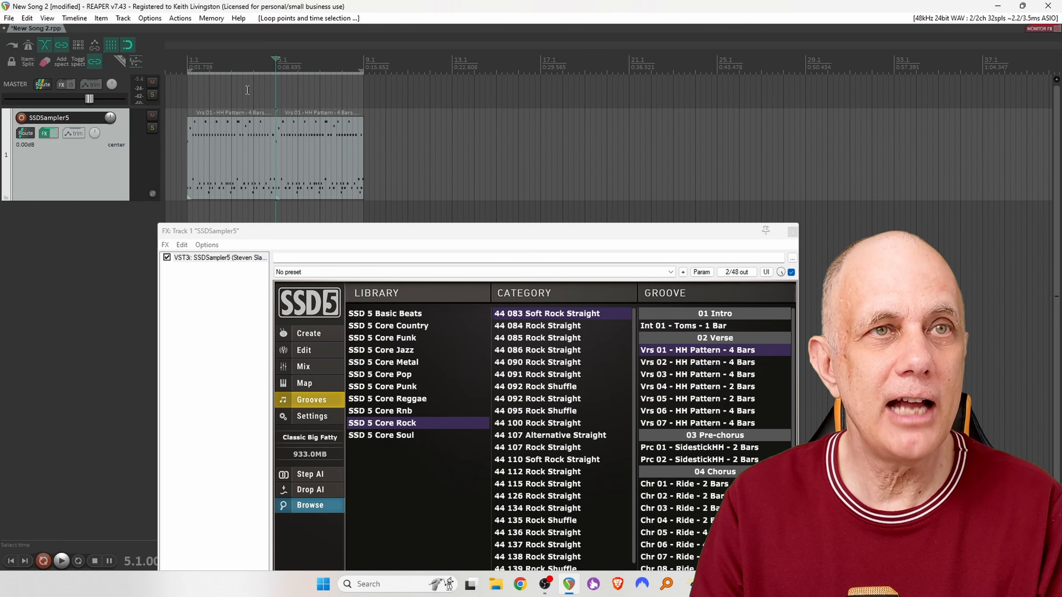
scroll(214, 87, up, 5)
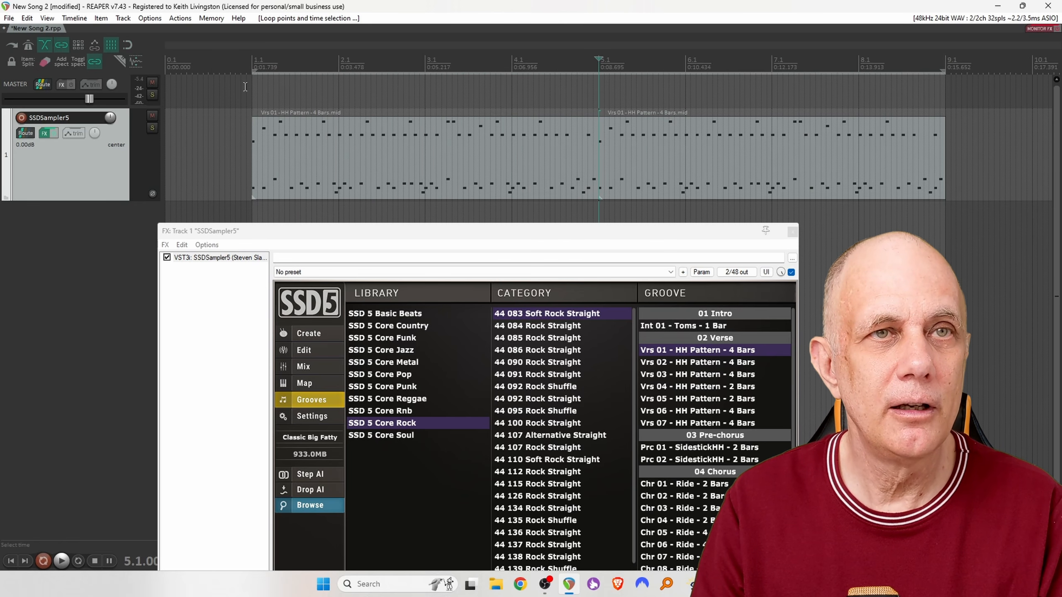
drag(246, 86, 253, 86)
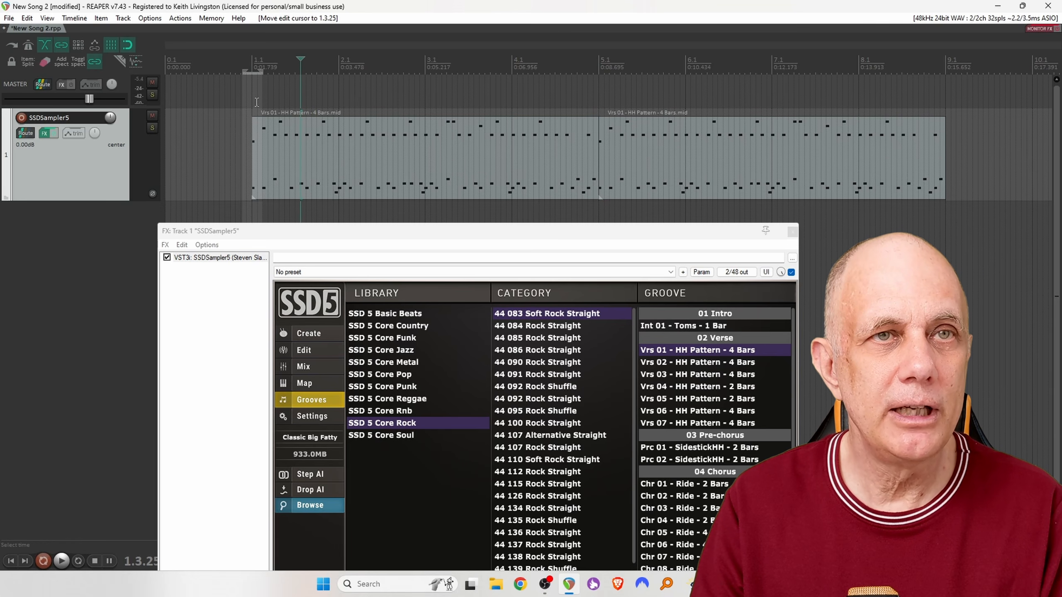
drag(254, 98, 942, 142)
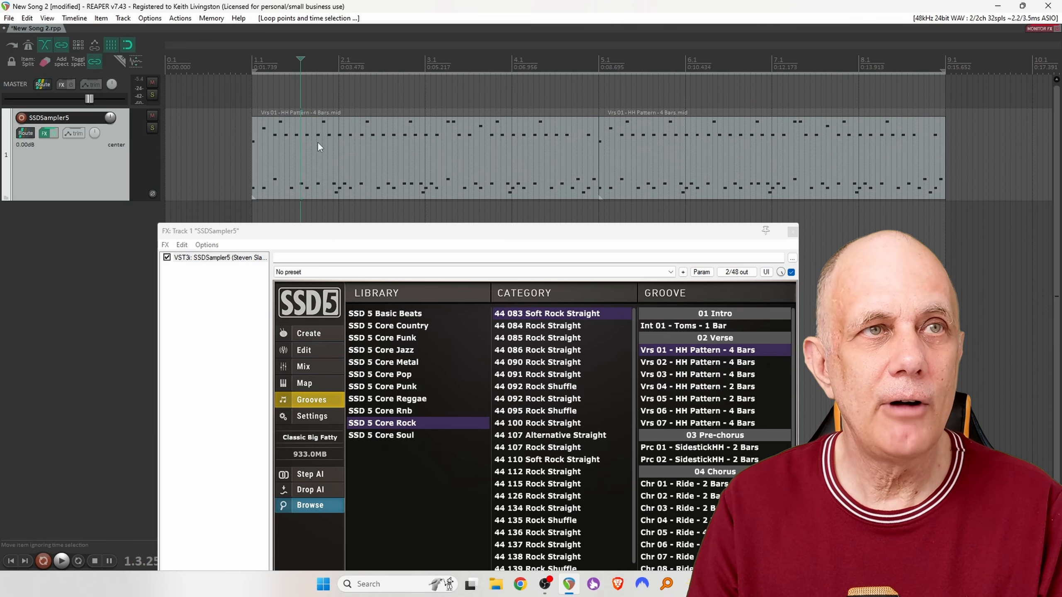
click(76, 20)
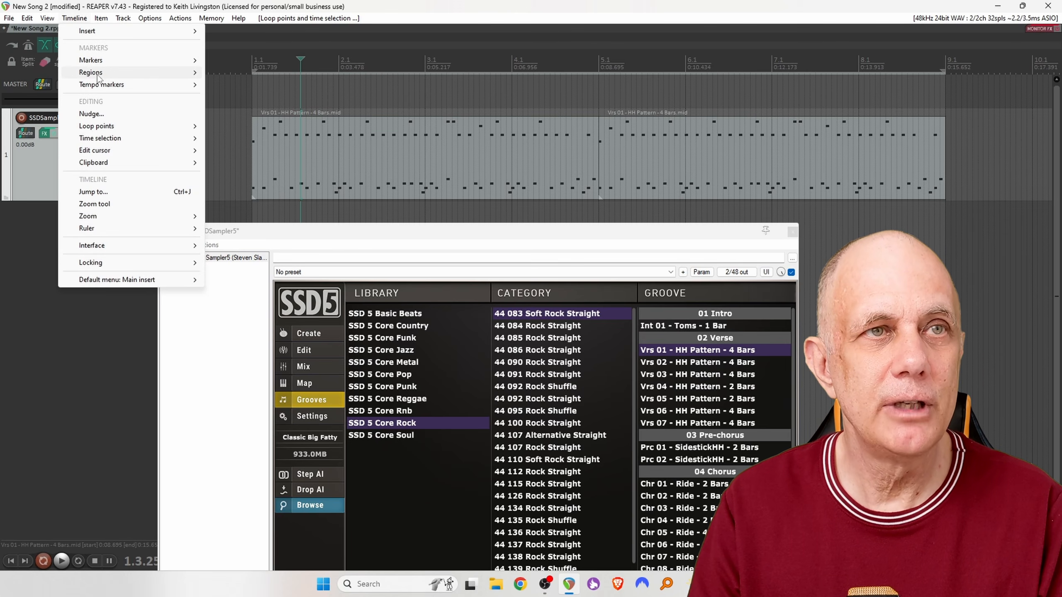
mouse_move(98, 74)
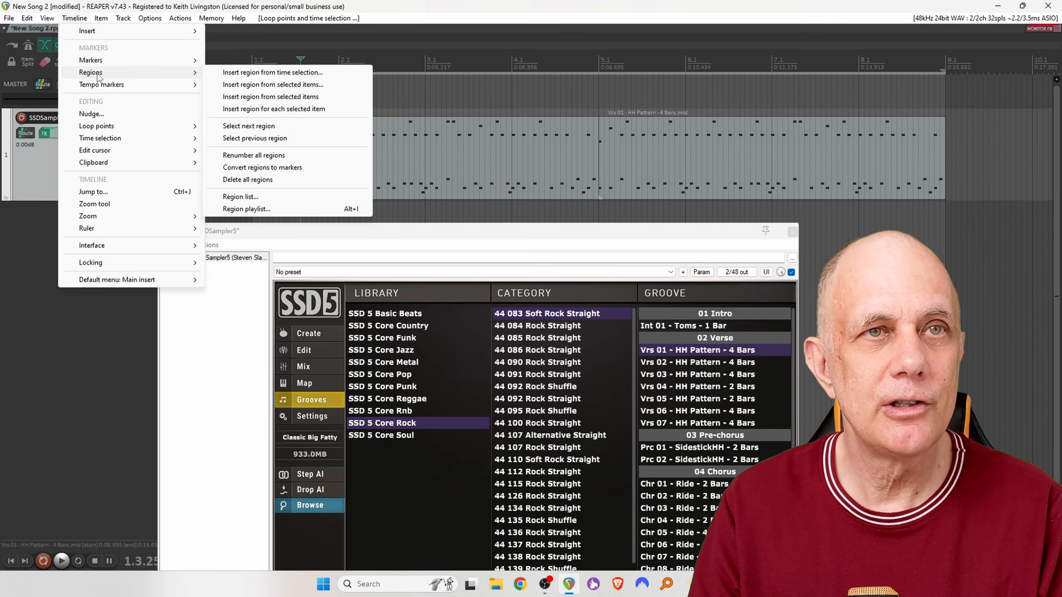
click(211, 72)
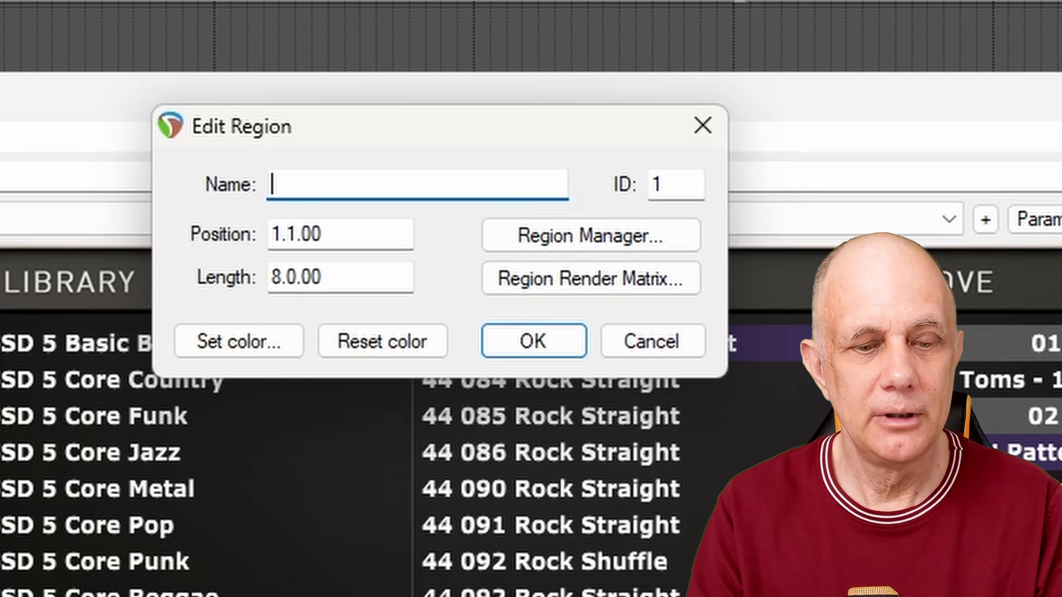
text(Verse)
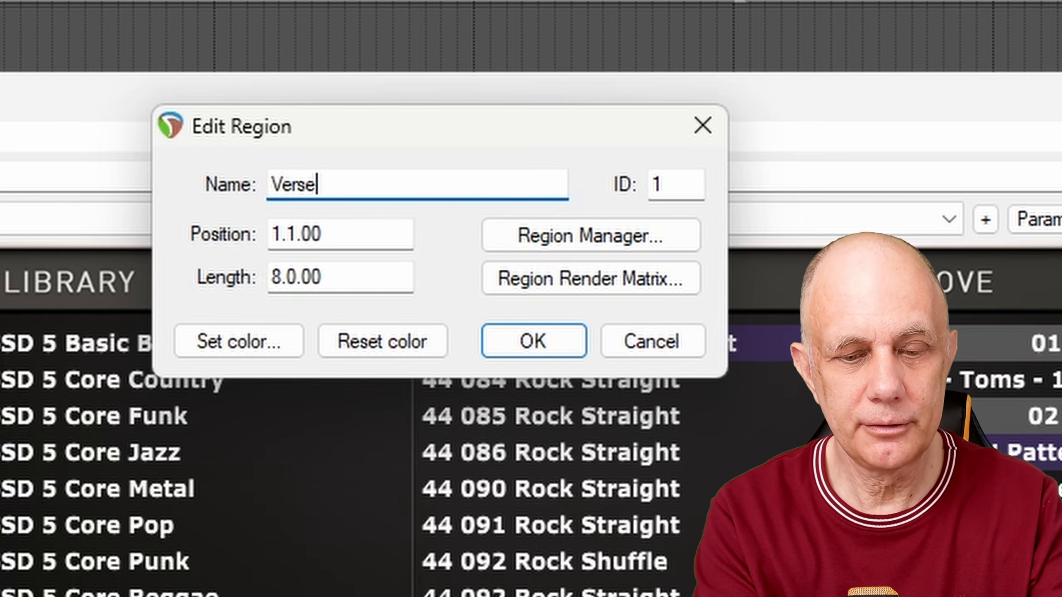
text( I)
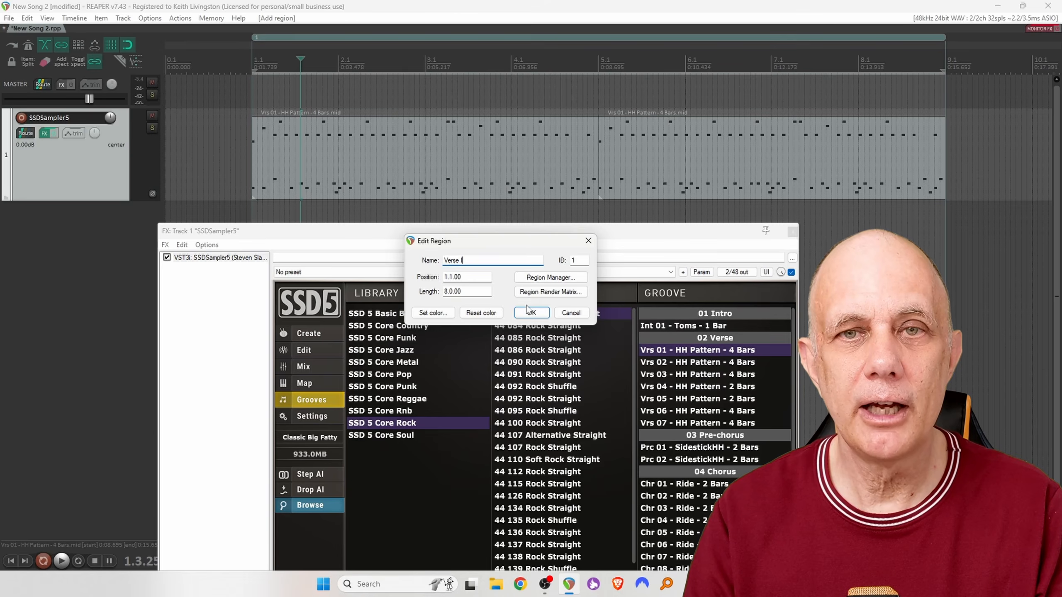
click(533, 341)
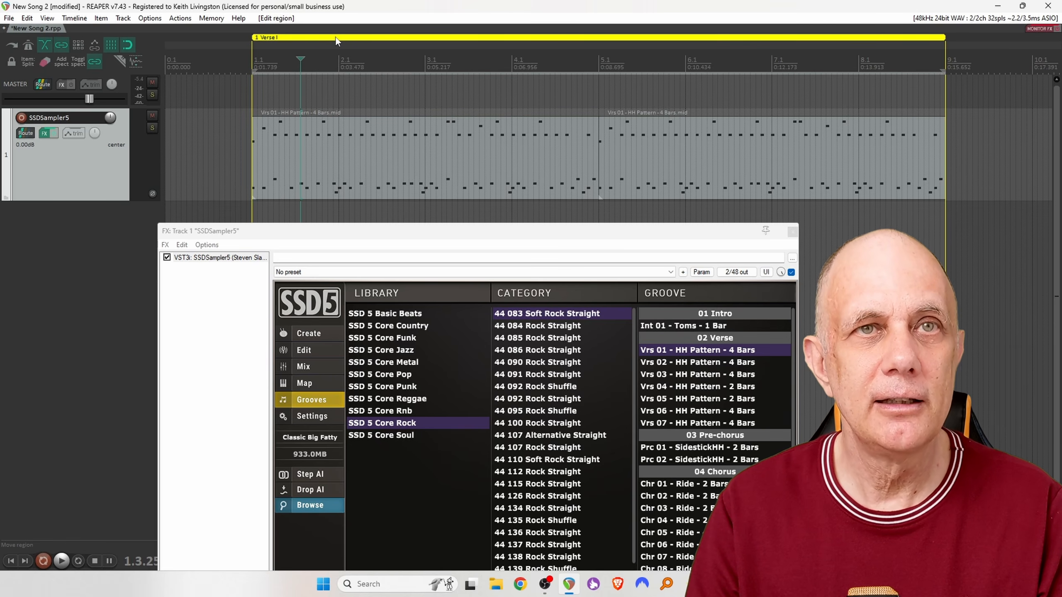
Copy the Verse I region with its drum items to bar 9.1, directly after the original.
scroll(772, 88, down, 7)
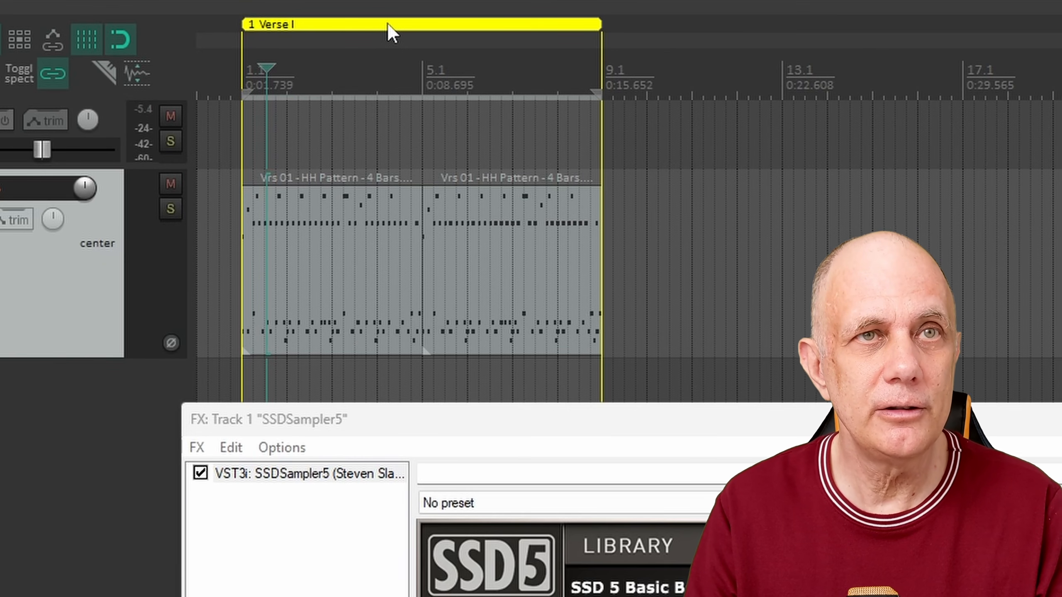
click(388, 25)
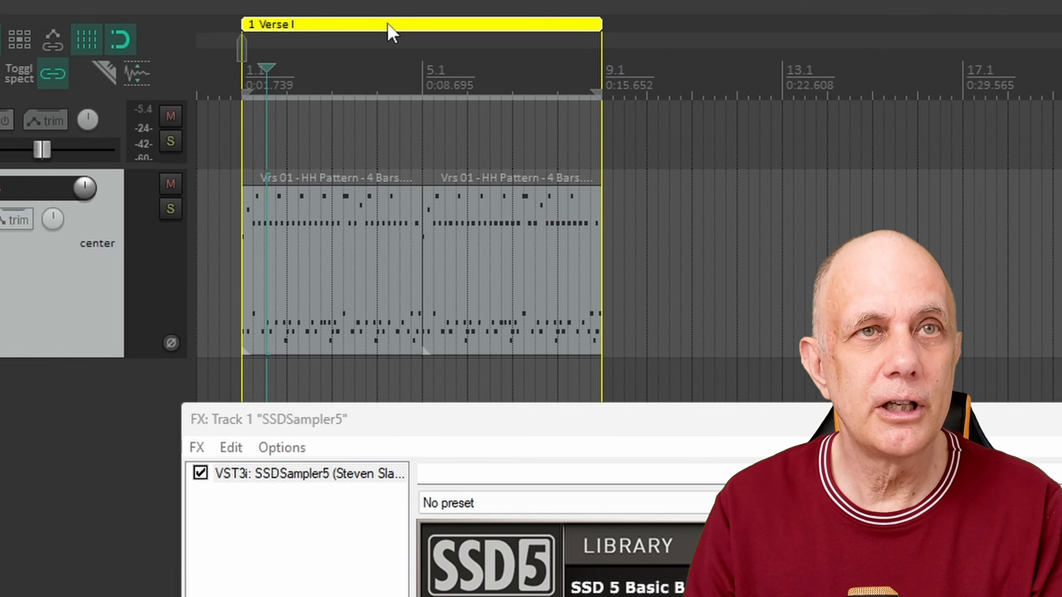
drag(458, 24, 605, 33)
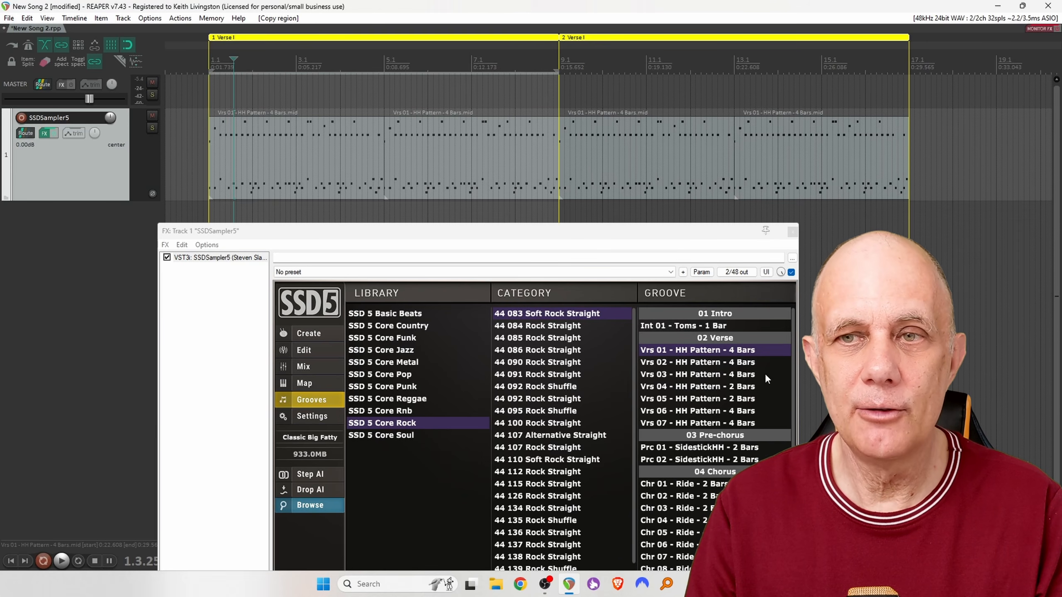
Audition the Chr 05 - Ride - 4 Bars groove at the end of the second verse region and delete its item.
drag(793, 363, 789, 421)
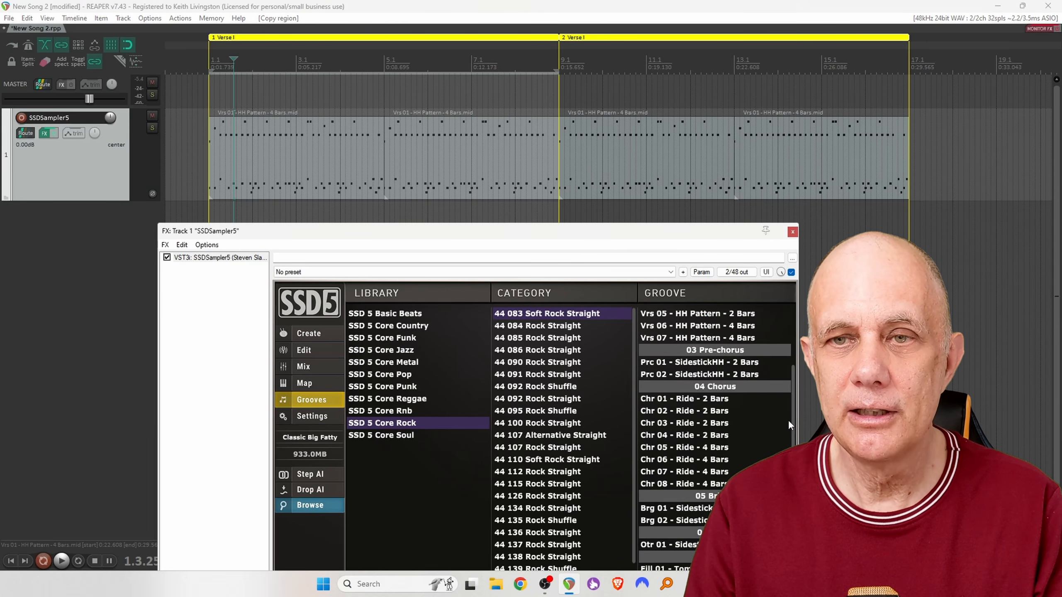
click(685, 447)
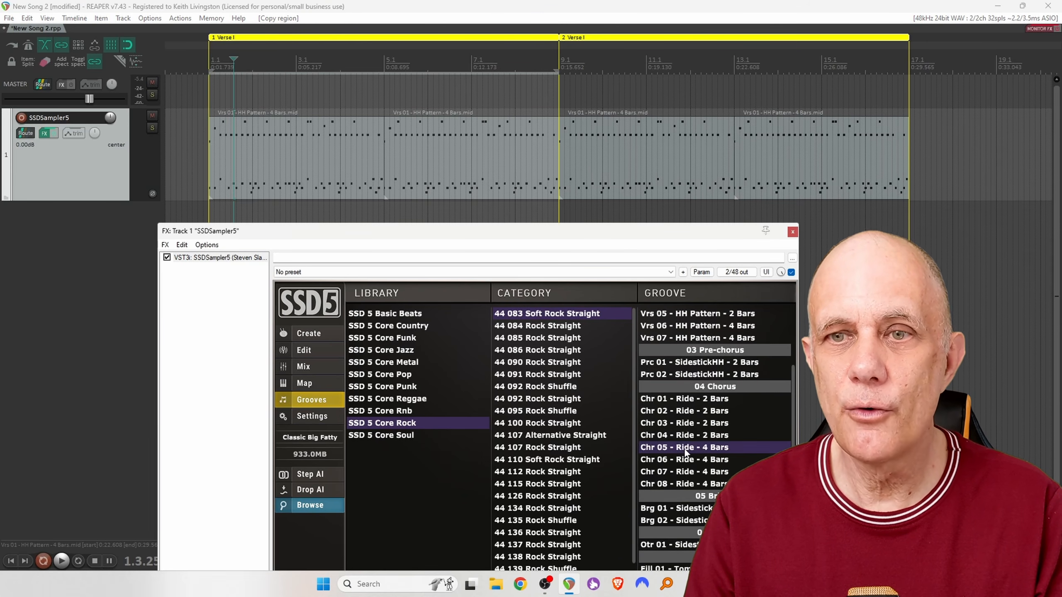
drag(685, 447, 910, 137)
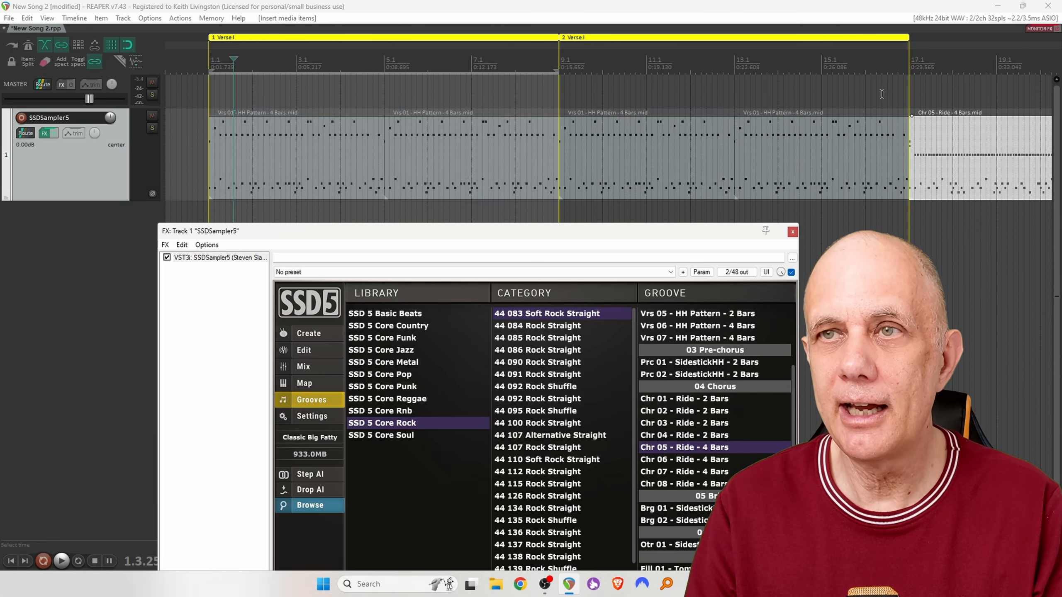
click(869, 63)
key(space)
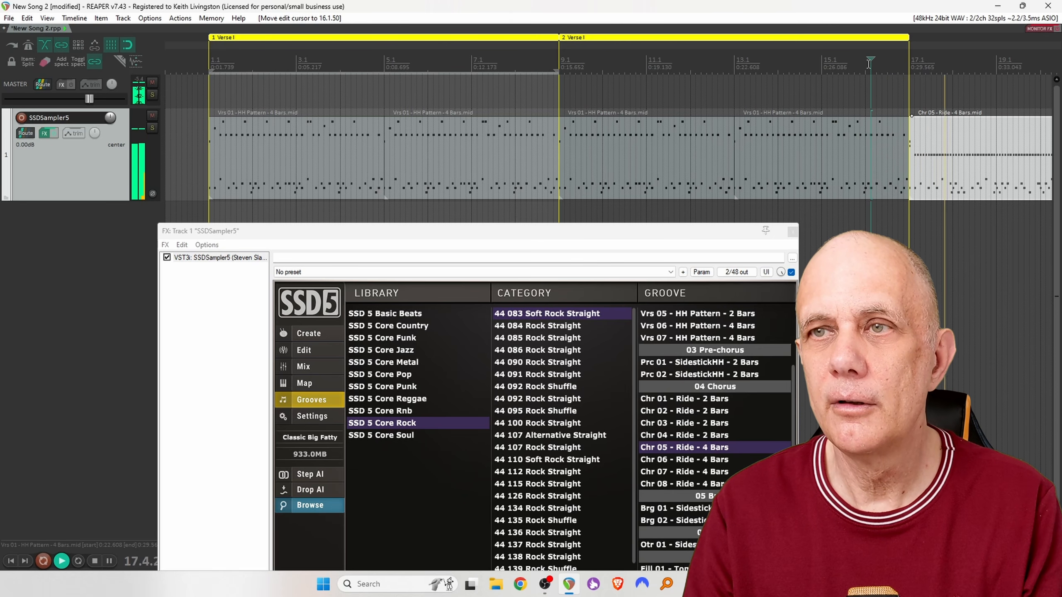
key(space)
click(966, 158)
key(Delete)
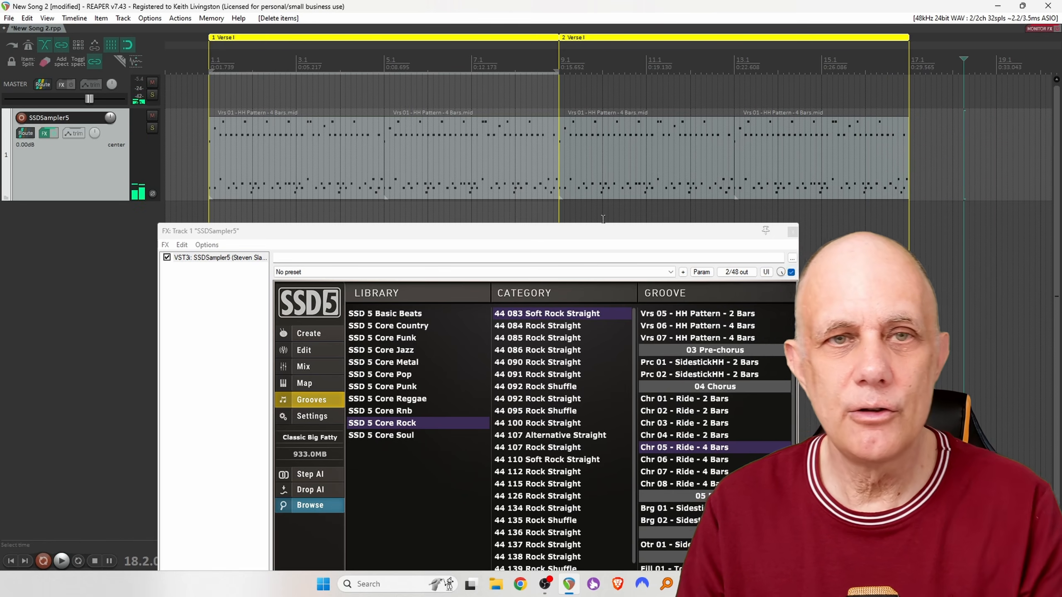
Insert the SSD 5 Basic Beats groove Beat 07 - Ride - 4 Bars on the drum track at bar 17.1.
click(385, 313)
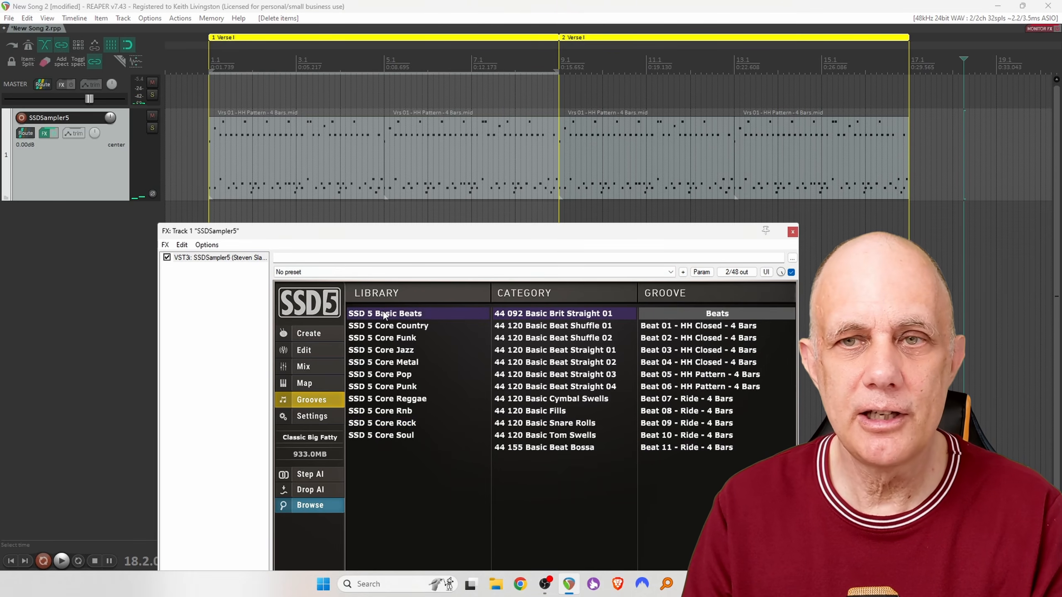
click(688, 401)
drag(728, 371, 911, 186)
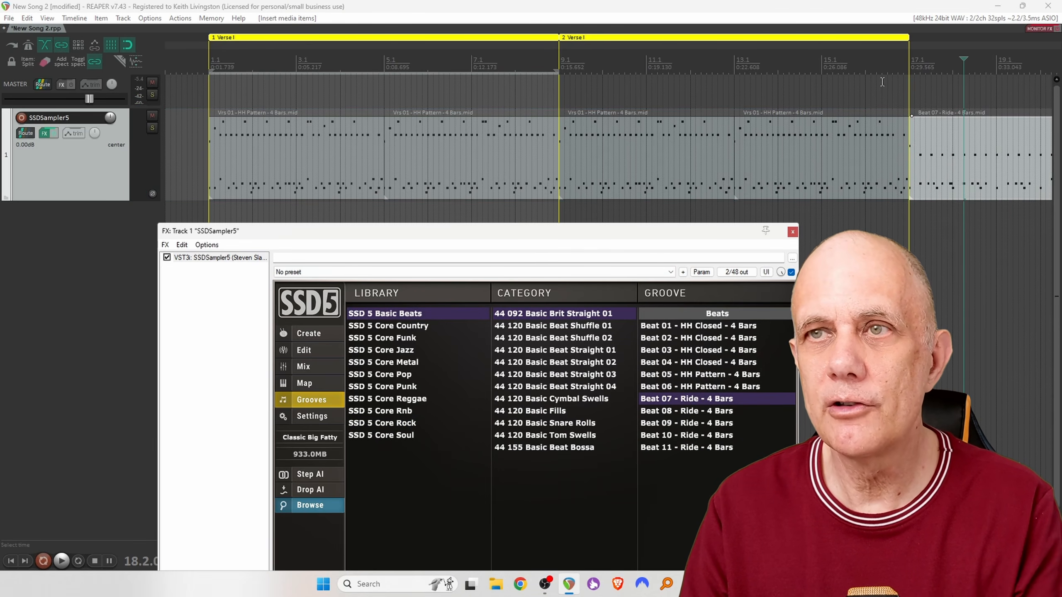
Play back the transition from the end of the second verse into the Beat 07 ride groove.
click(854, 75)
key(space)
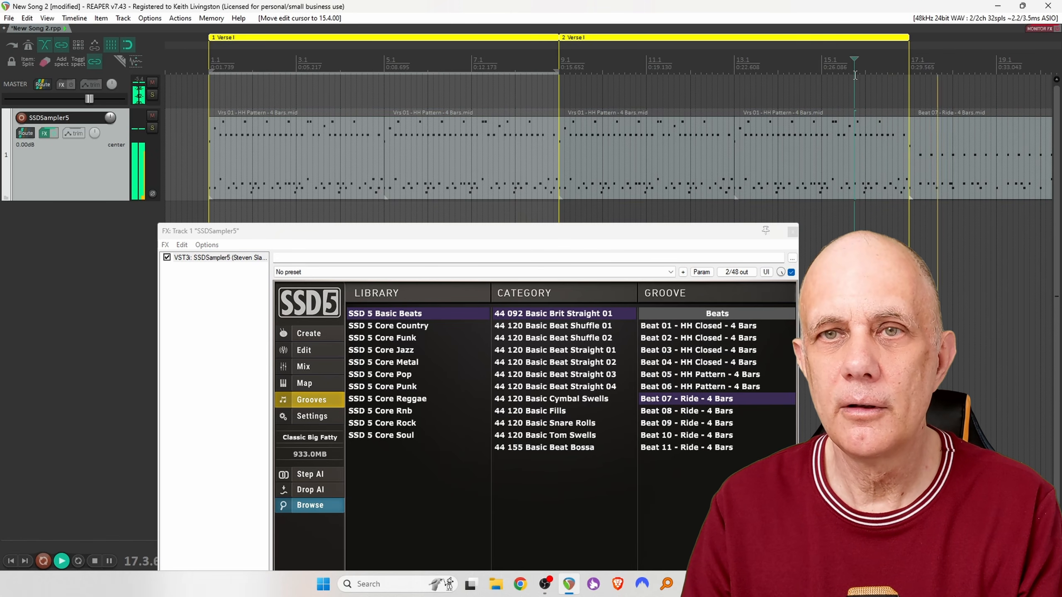
scroll(860, 83, up, 2)
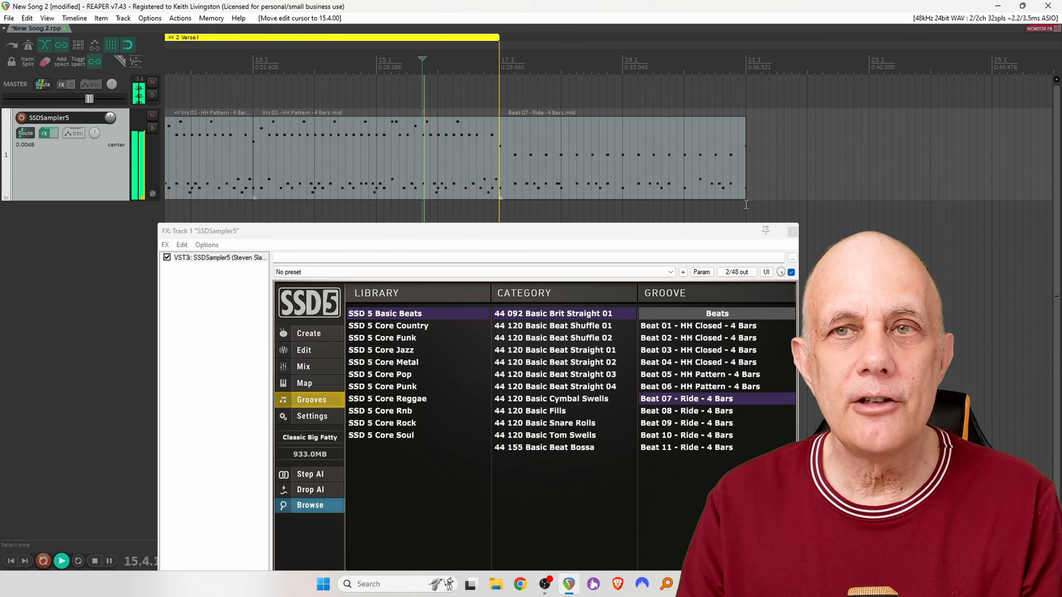
key(space)
Insert a region over the Beat 07 ride item, from bar 17.1 for four bars, and name it Chorus.
drag(746, 206, 499, 207)
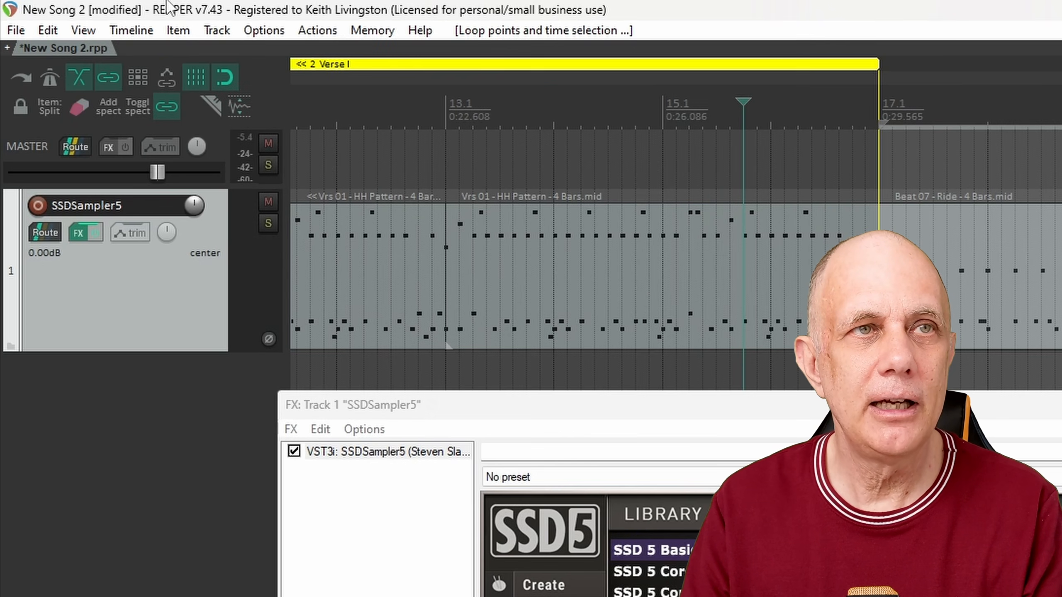
click(126, 32)
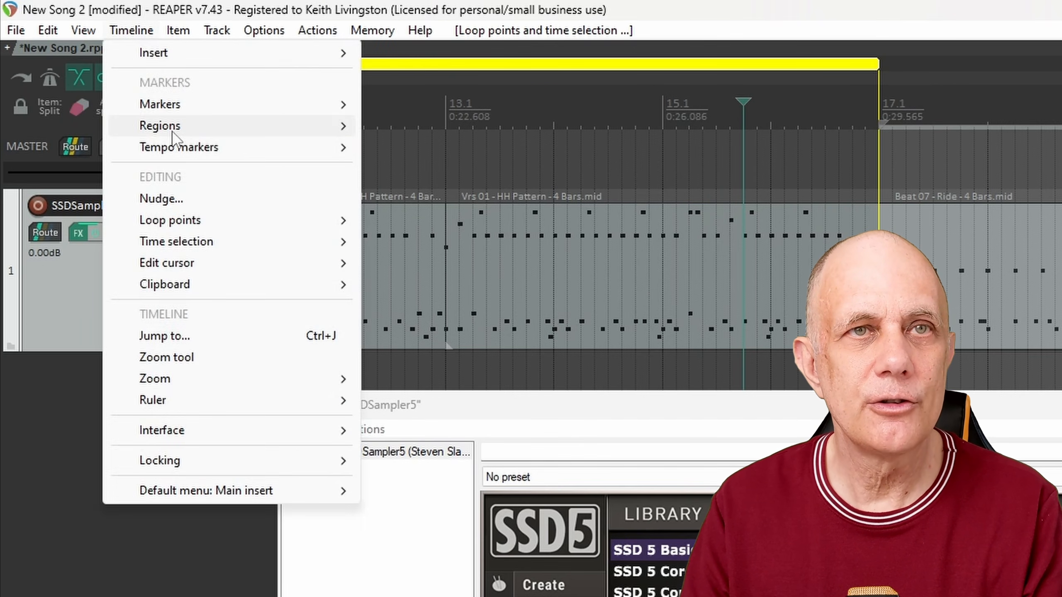
mouse_move(171, 127)
click(422, 127)
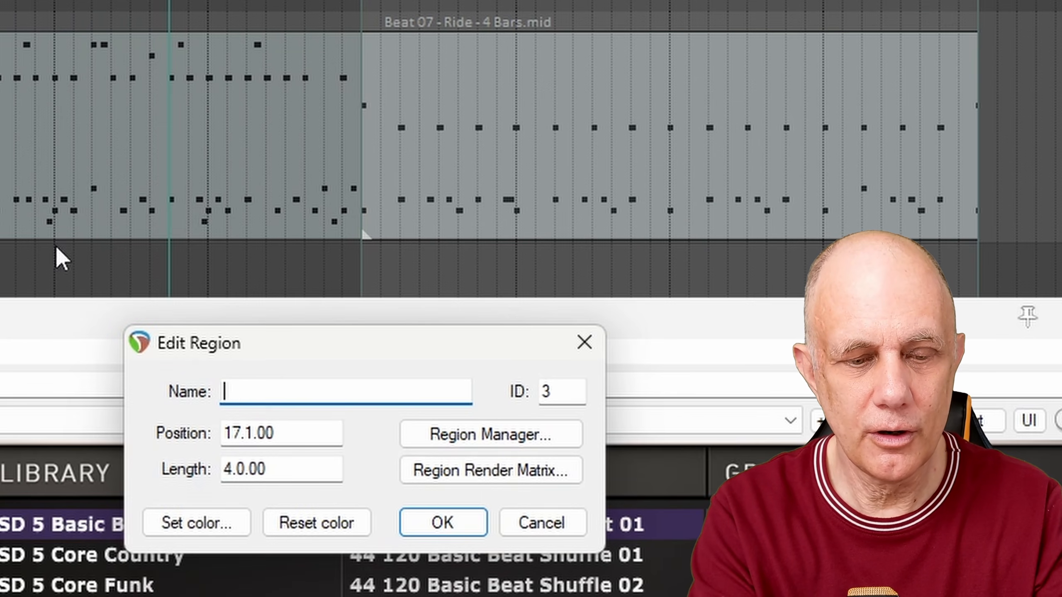
text(Chorus)
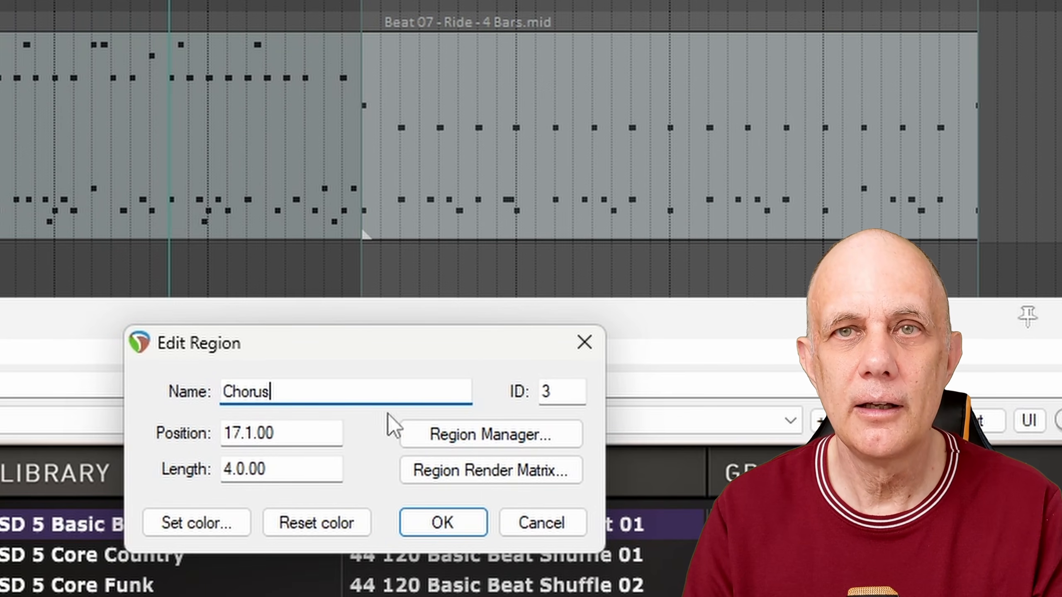
click(415, 525)
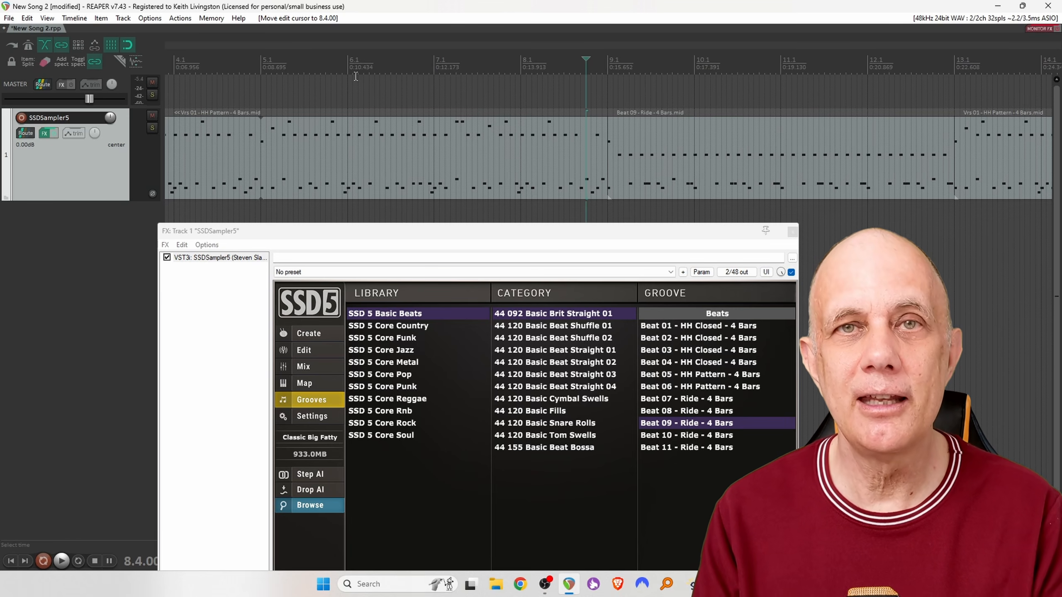
scroll(356, 80, down, 4)
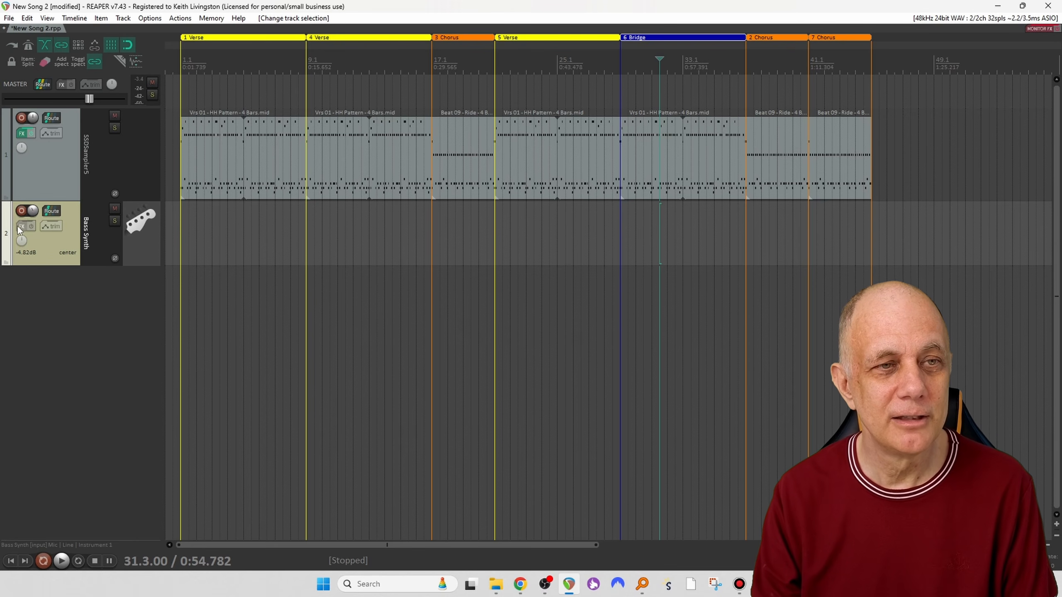
double_click(90, 310)
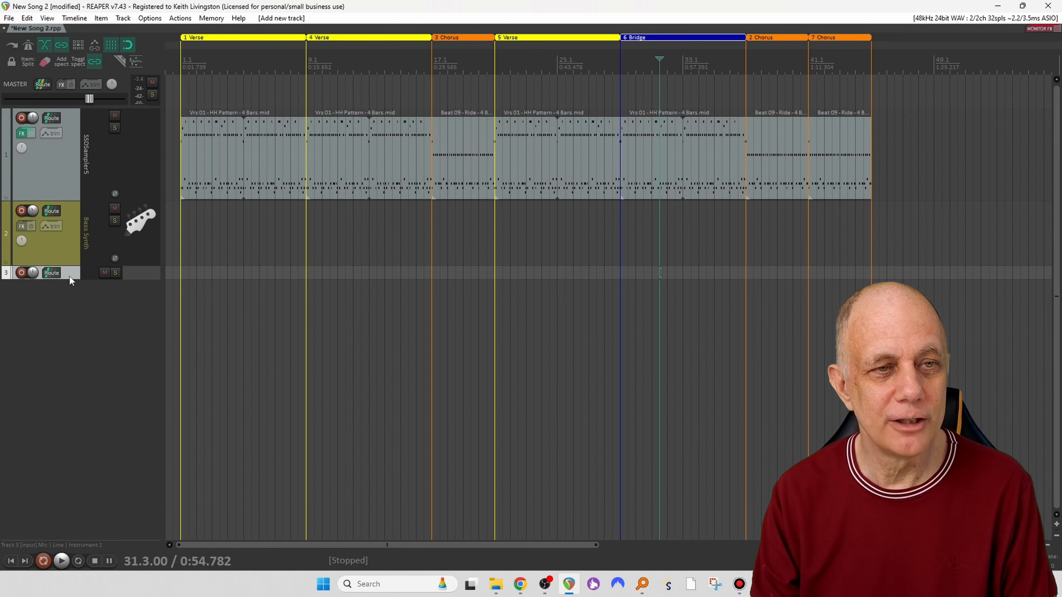
key(Delete)
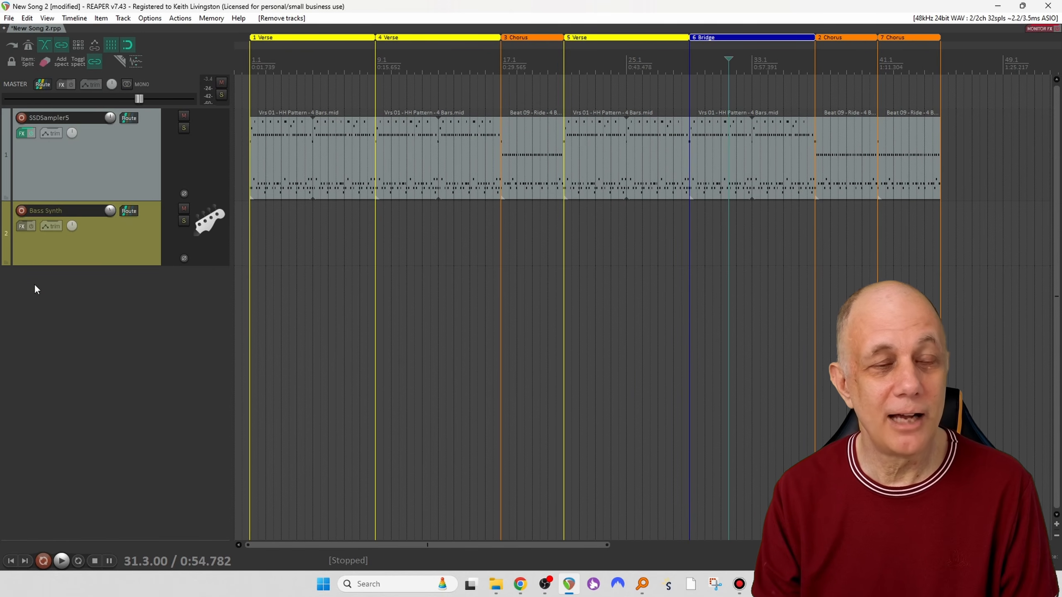
Add the VST3i Kontakt 7 instrument to the Bass Synth track and load the SR5_lite preset in it.
click(23, 226)
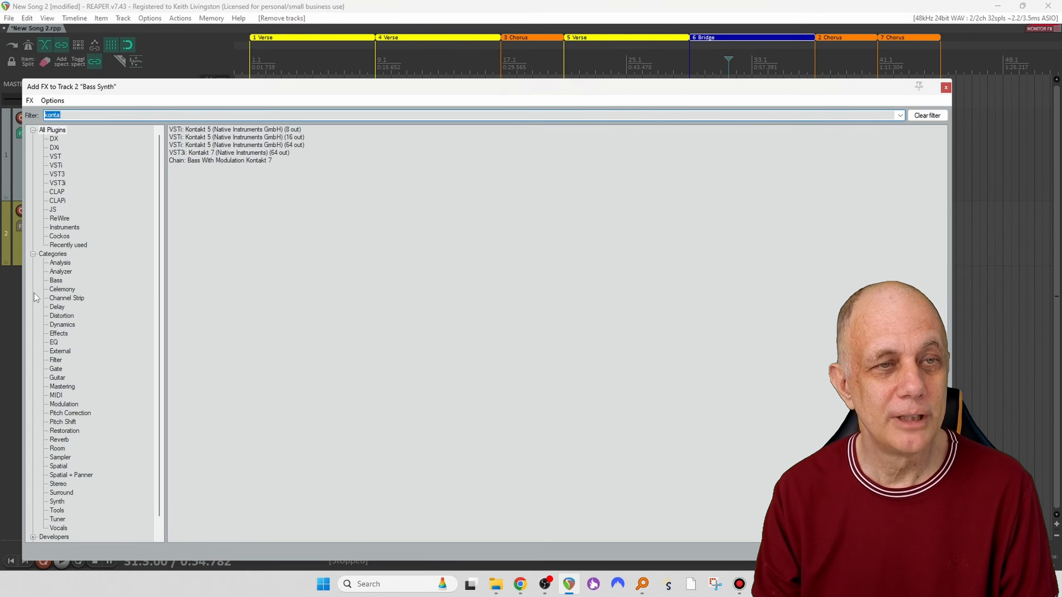
click(183, 153)
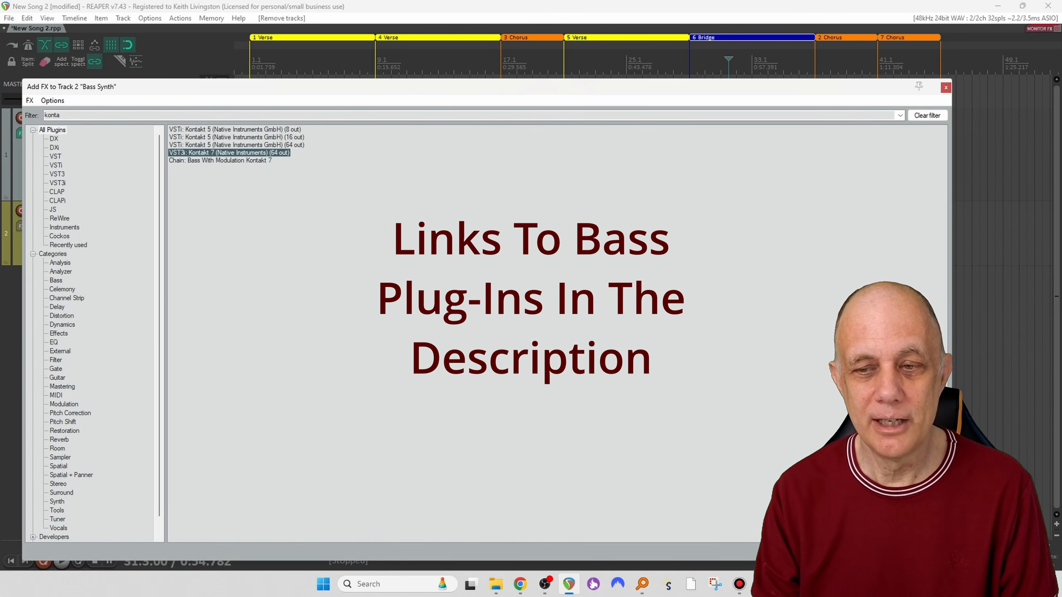
click(886, 552)
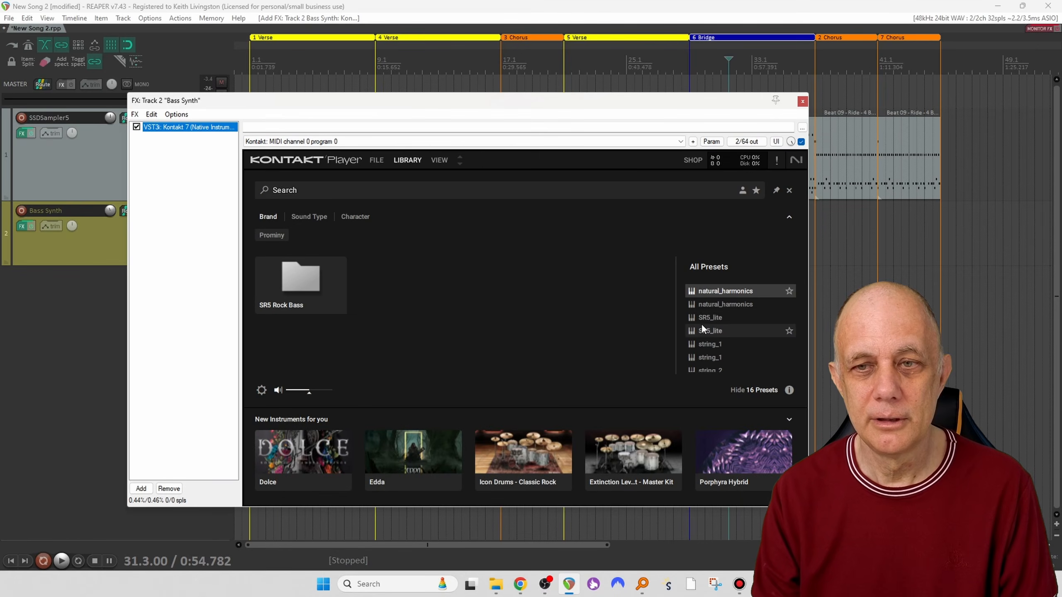
double_click(701, 318)
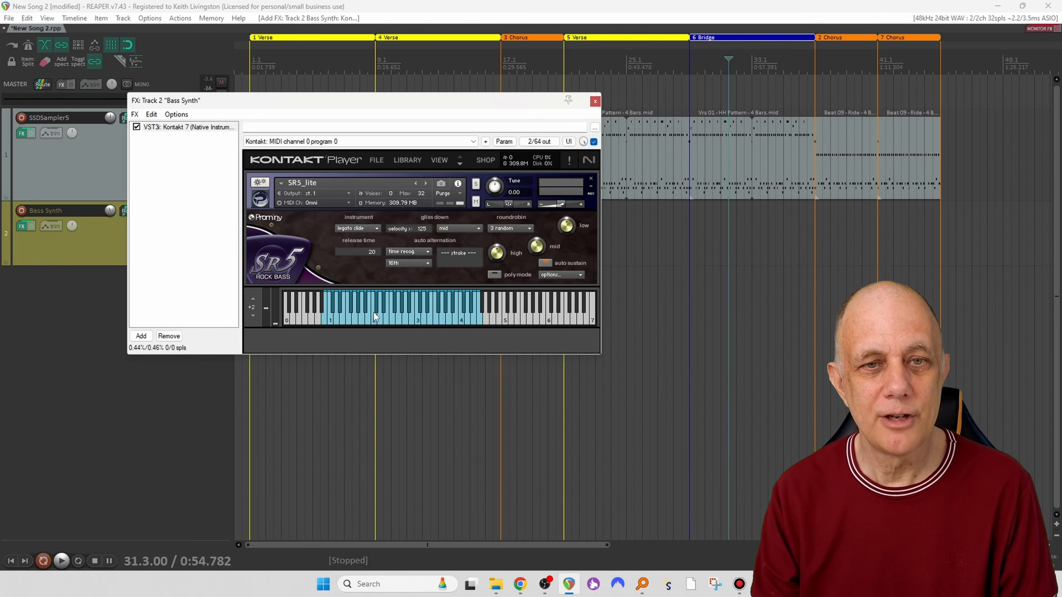
click(374, 321)
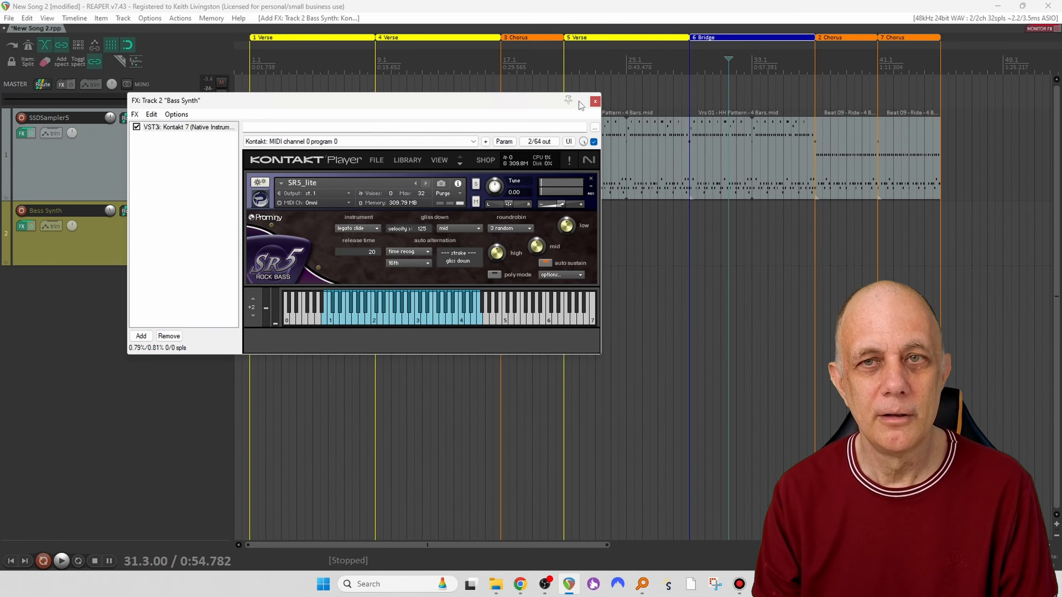
click(596, 105)
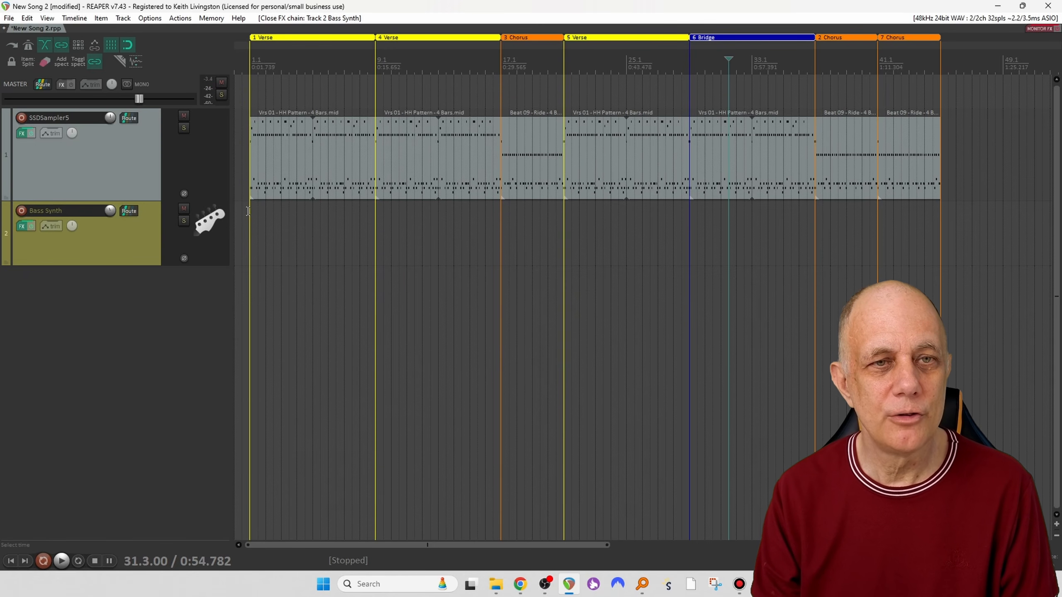
Place a new empty MIDI item from bar 1.1 to 5.1 on the Bass Synth track and remove the leftover track 3.
drag(248, 213, 313, 217)
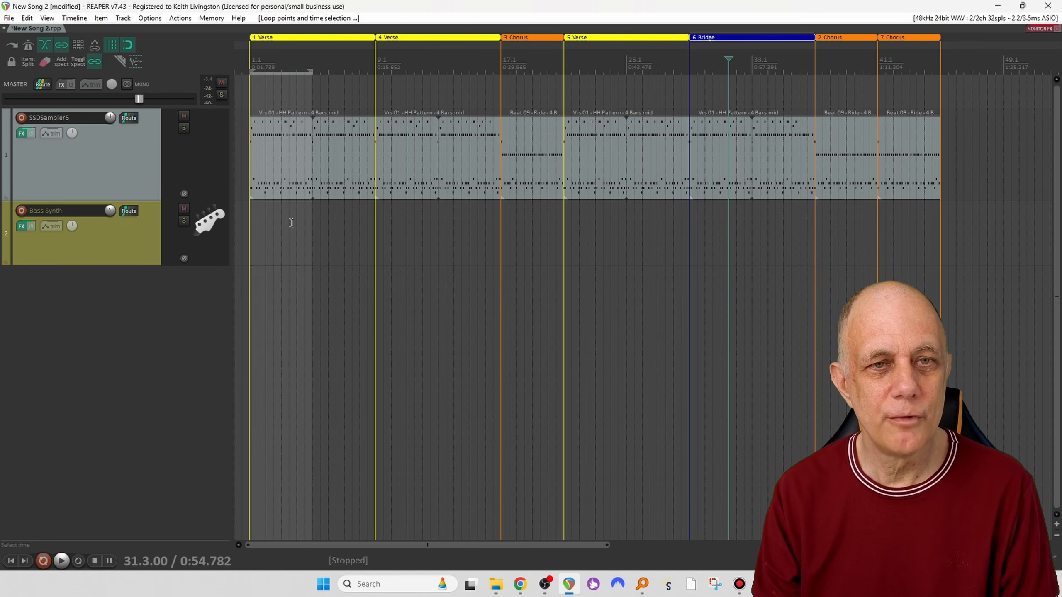
click(77, 18)
mouse_move(125, 31)
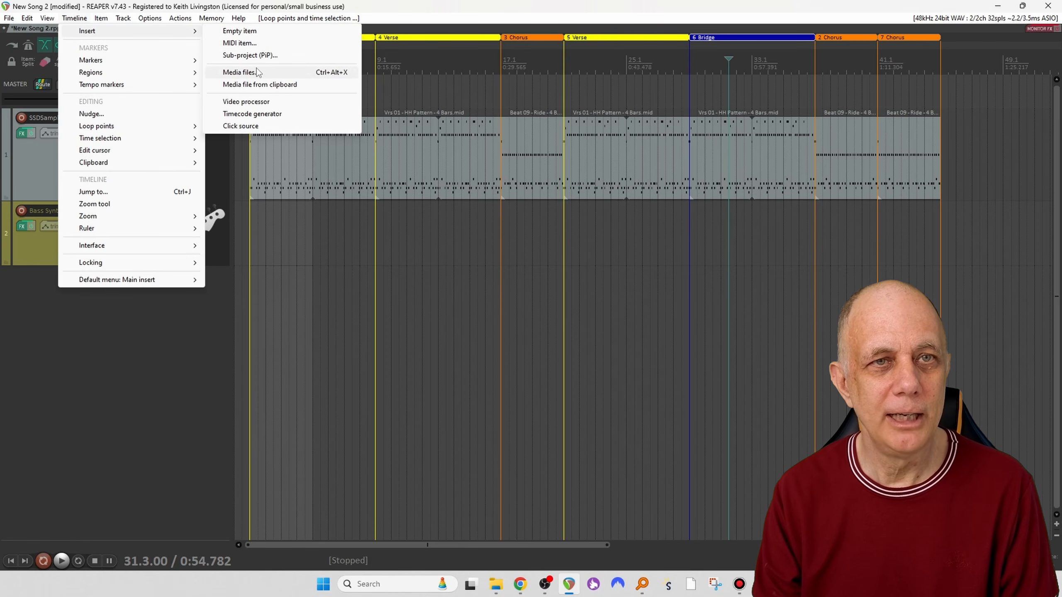
click(241, 43)
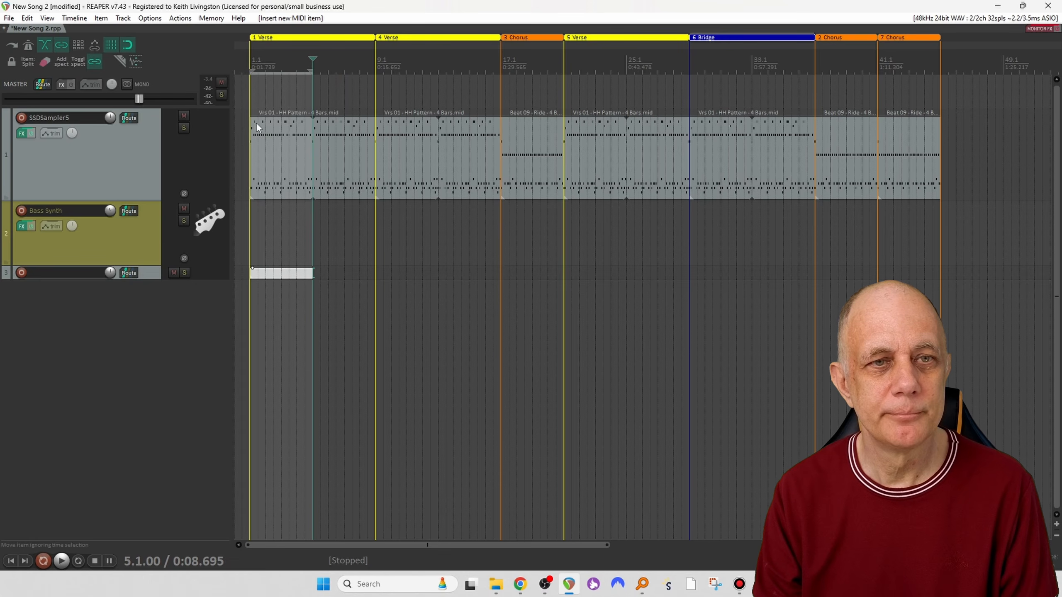
drag(268, 275, 268, 234)
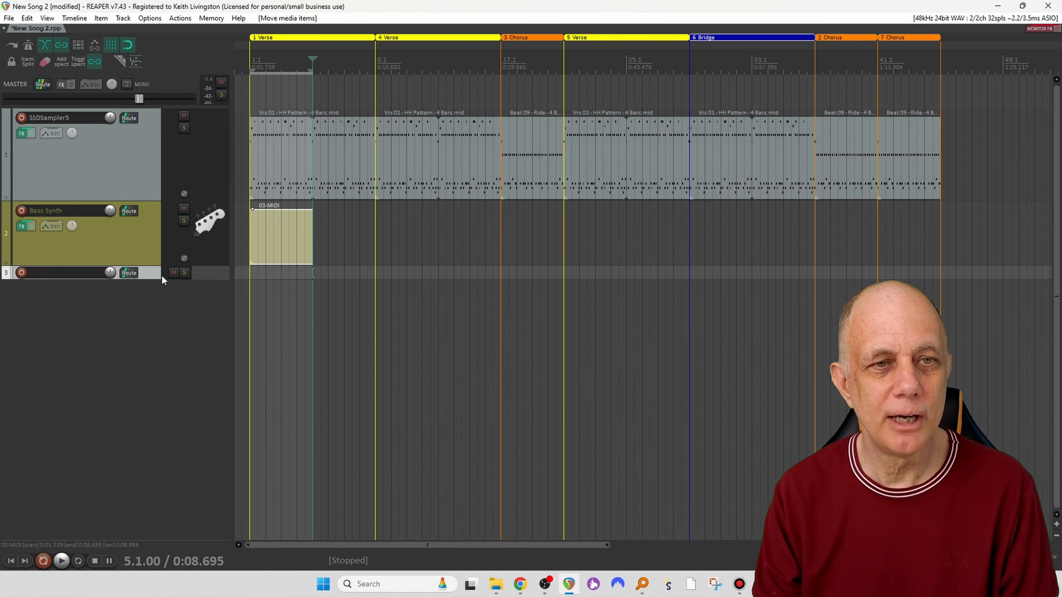
key(Delete)
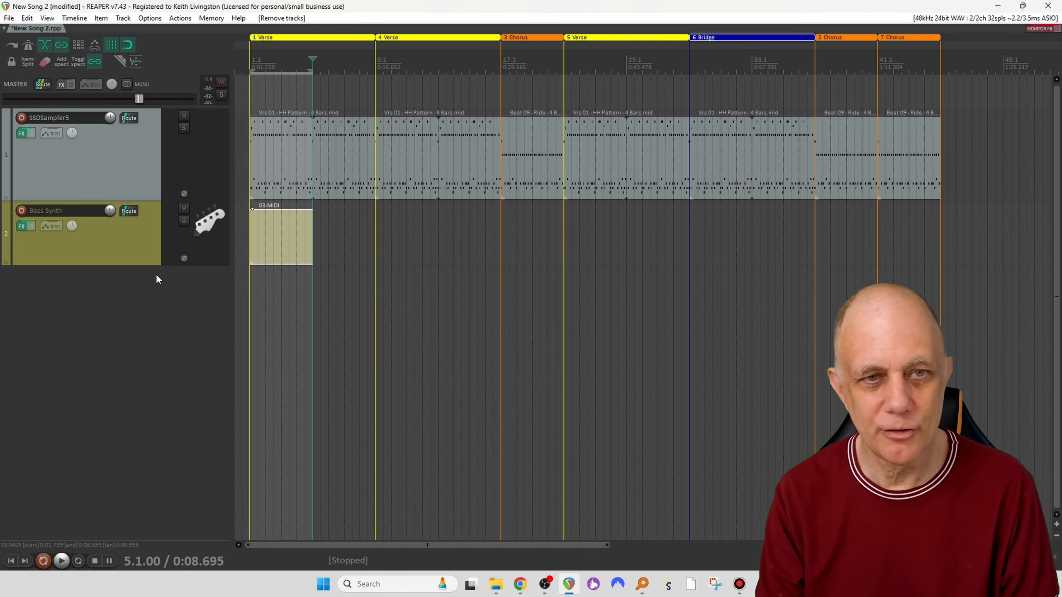
Open the Bass Synth MIDI item for editing and draw a two-beat C3 note at the start of bar 1.
scroll(249, 225, up, 3)
scroll(249, 225, up, 3)
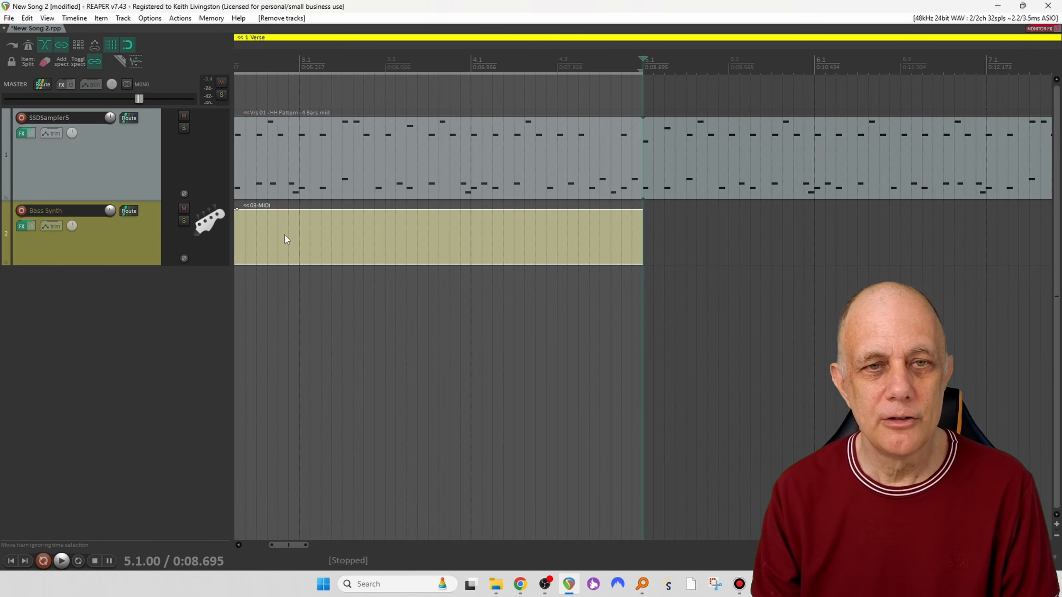
double_click(334, 235)
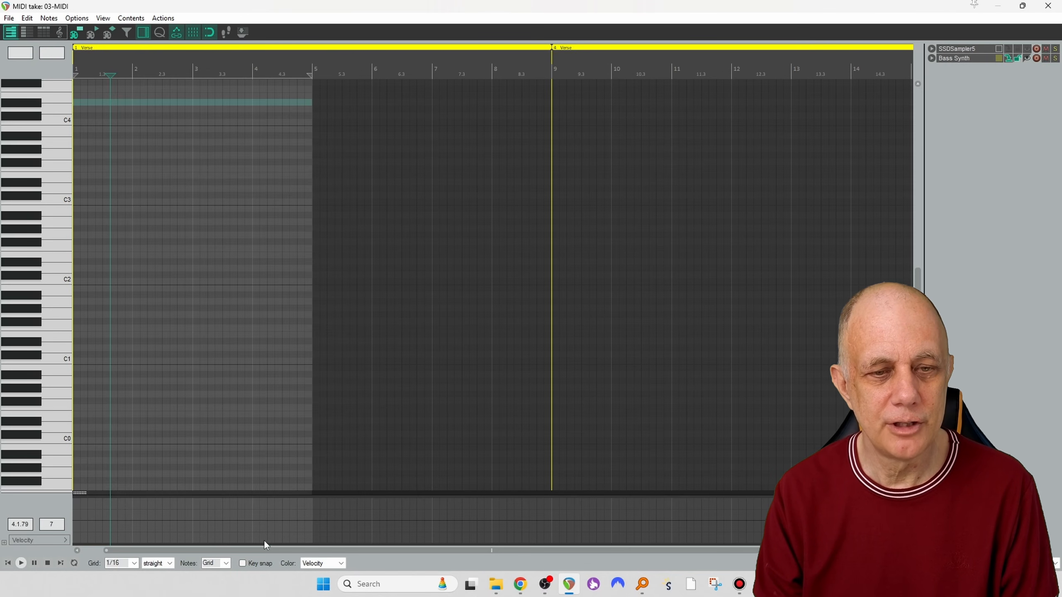
drag(262, 545, 228, 547)
scroll(204, 351, up, 5)
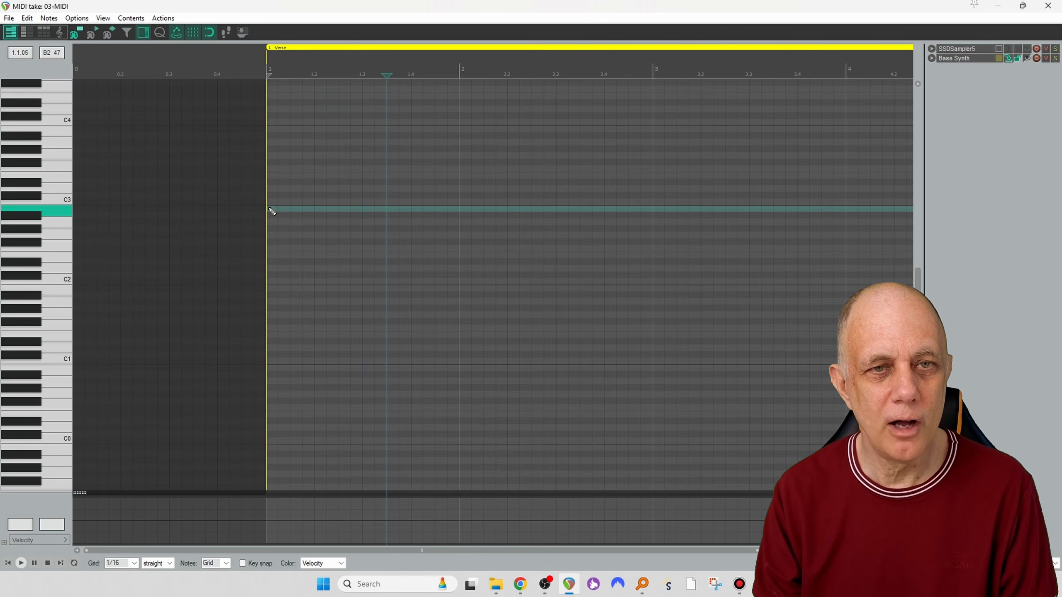
click(271, 210)
drag(275, 213, 275, 207)
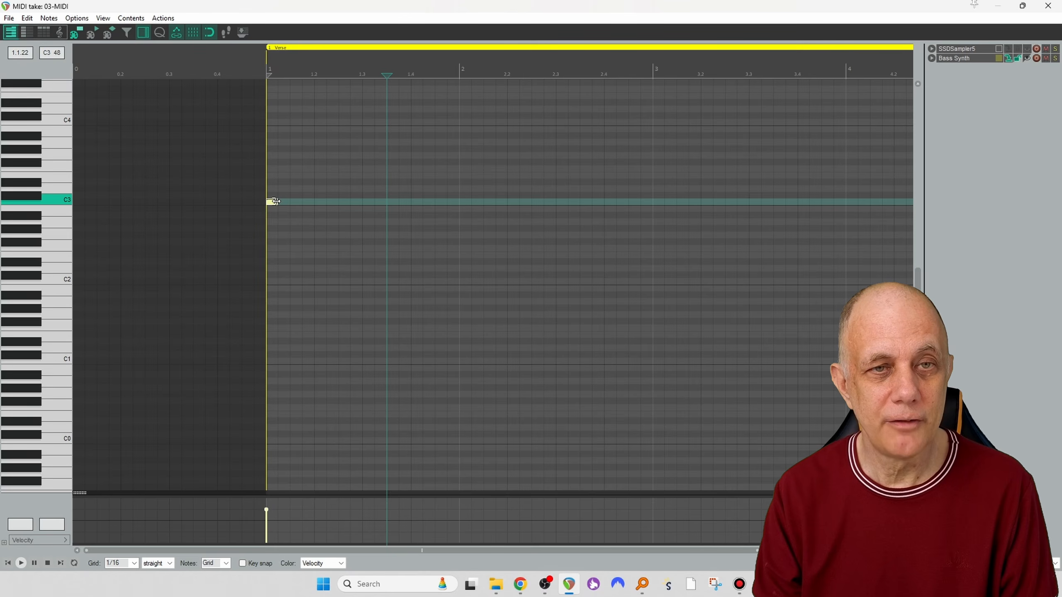
drag(273, 201, 359, 201)
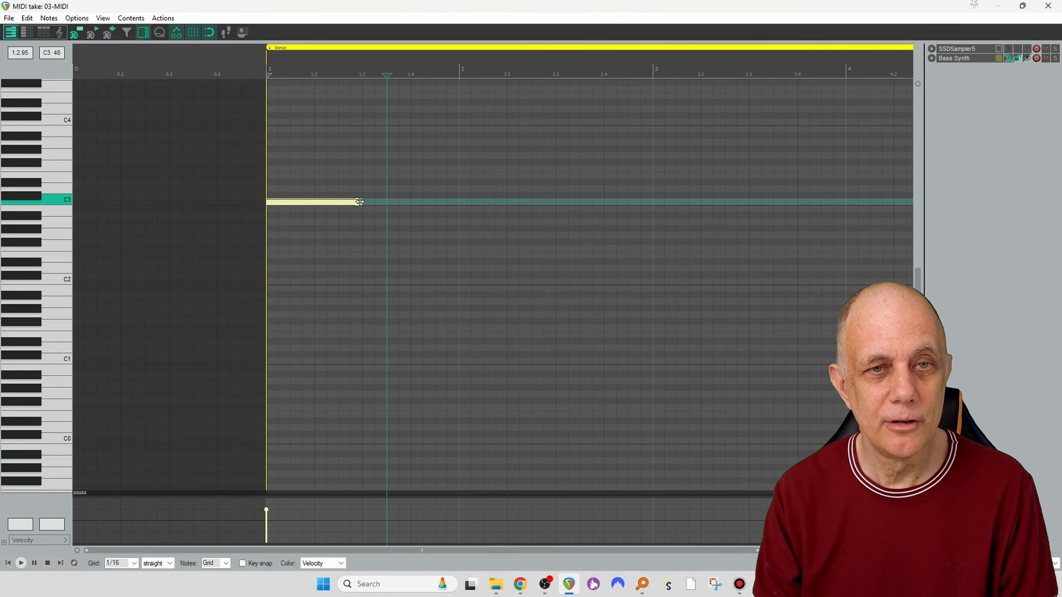
Listen to the C3 note from the start of bar 1 and shorten it to half a beat.
key(space)
key(Home)
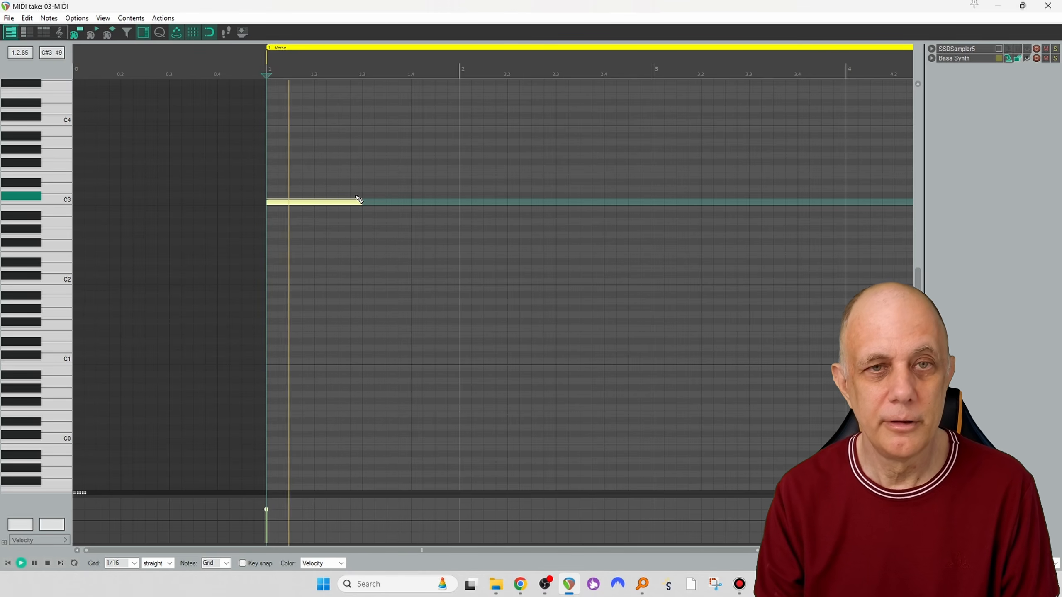
key(space)
drag(359, 201, 289, 202)
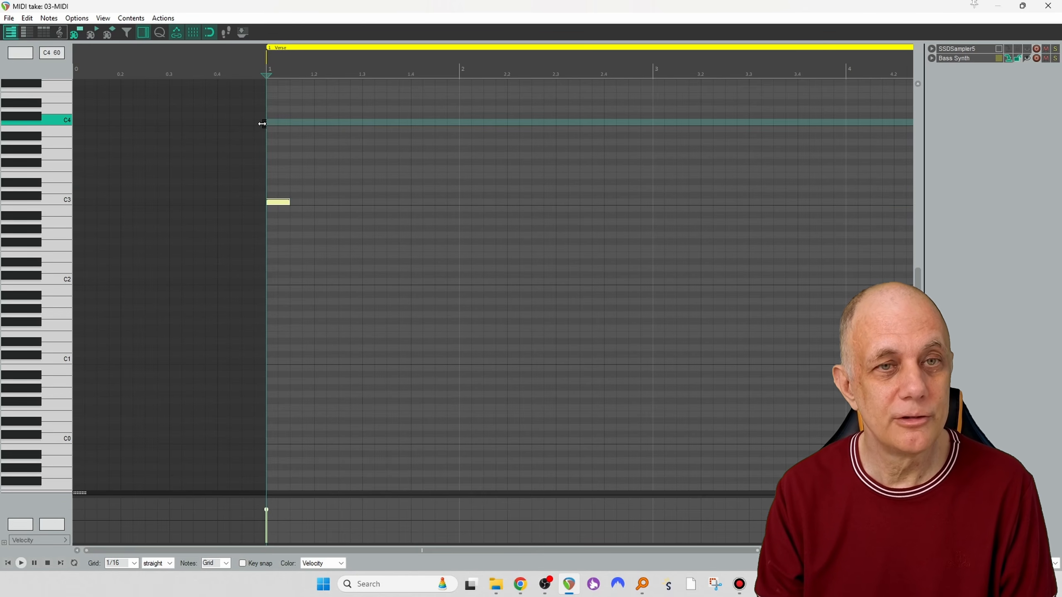
key(space)
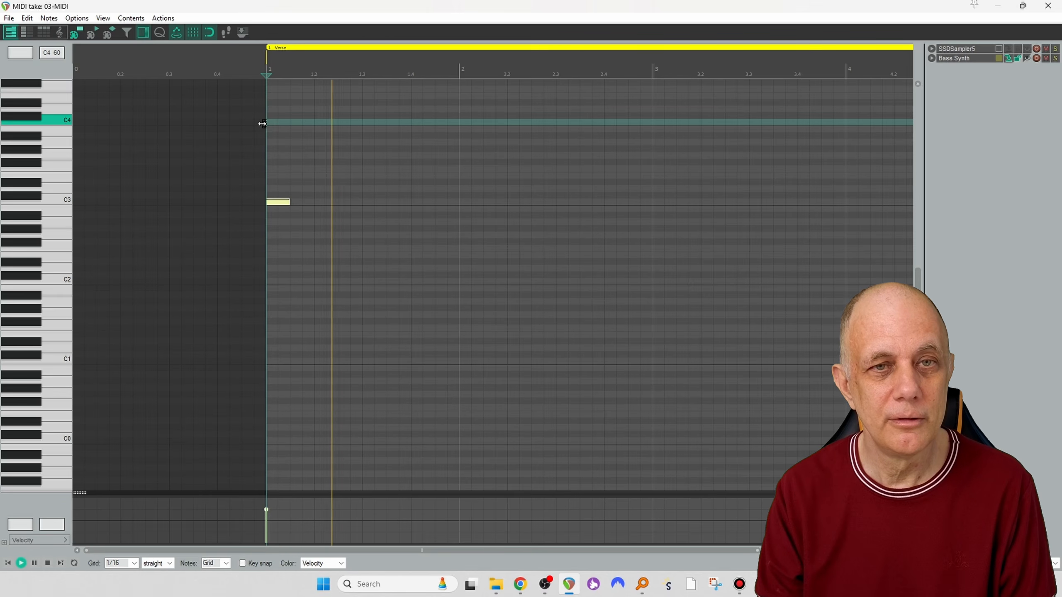
key(space)
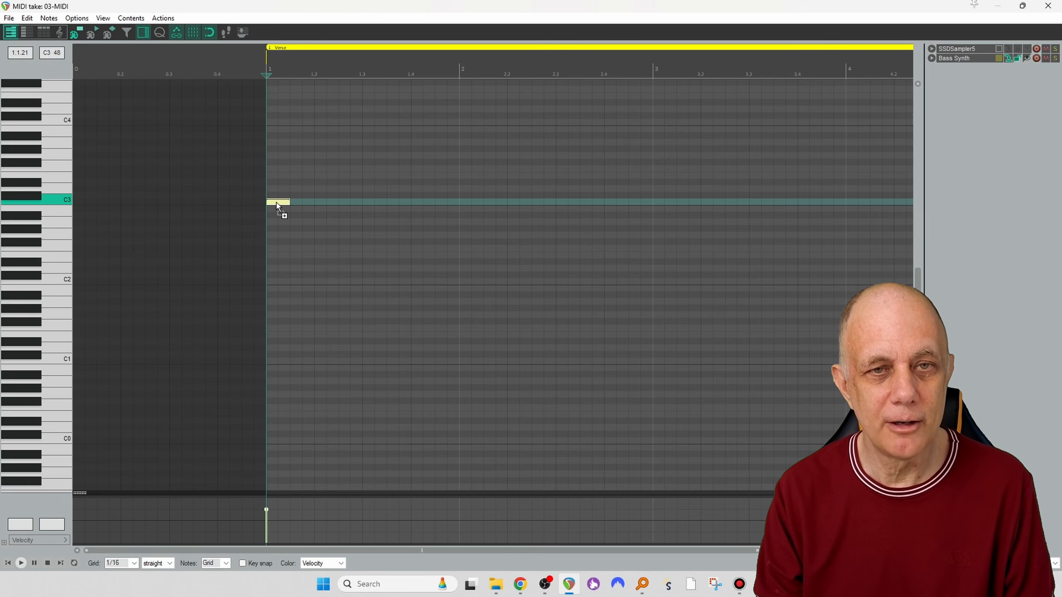
Copy the C3 note within bar 1 to the offbeat after beat 3 and to one sixteenth before beat 3.
drag(277, 206, 403, 207)
key(space)
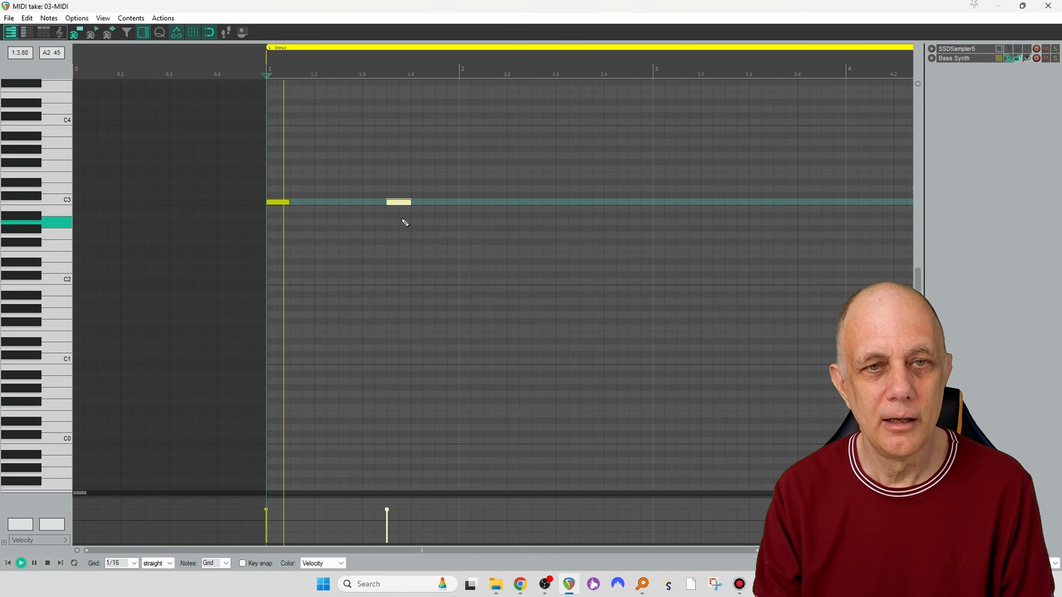
key(space)
drag(397, 203, 354, 203)
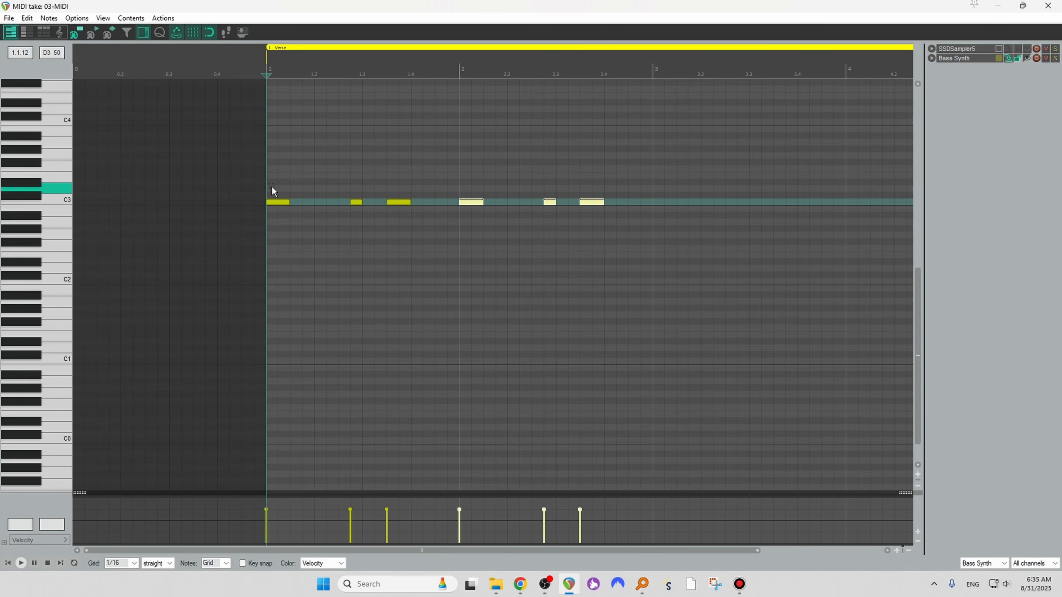
Try to copy the three bar 1 bass notes into bar 2 at a higher pitch.
drag(272, 190, 435, 252)
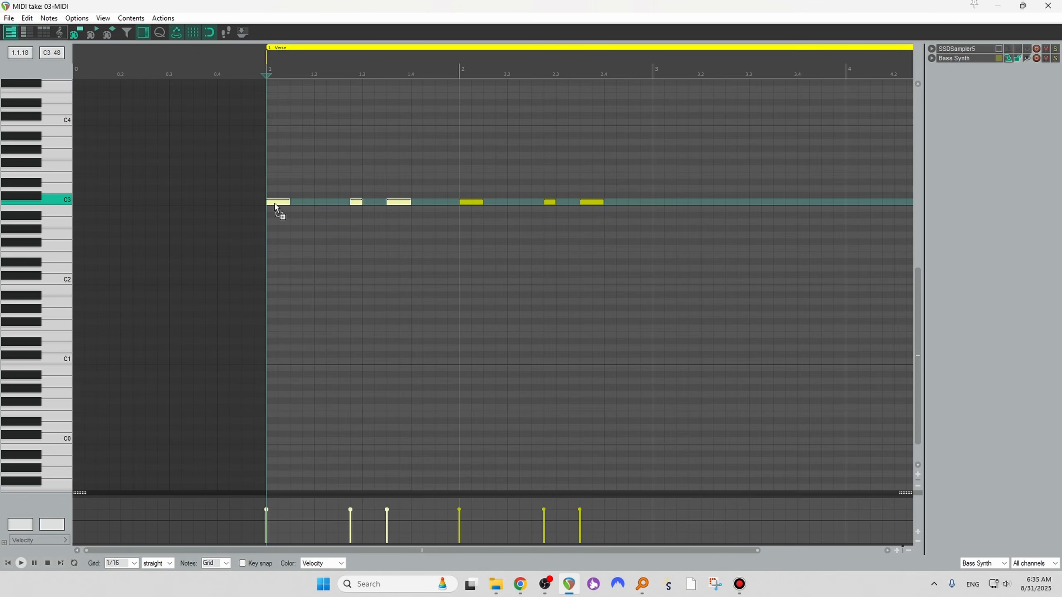
drag(275, 206, 543, 151)
key(ctrl+z)
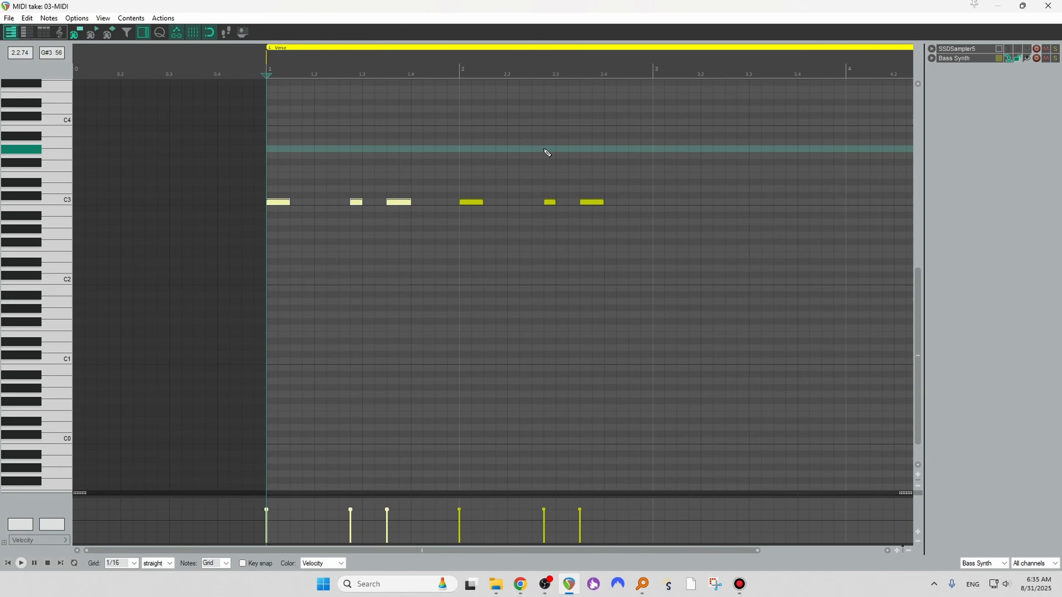
Listen to the two-bar bass phrase and replace bar 2's last C3 note with sixteenth notes G2, A#2 and B2.
key(space)
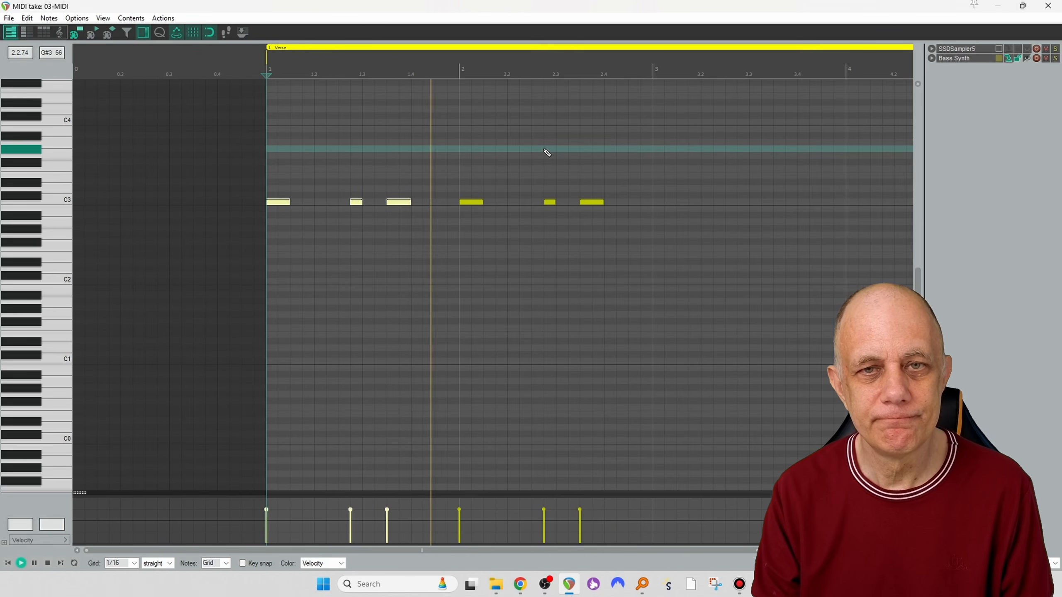
key(space)
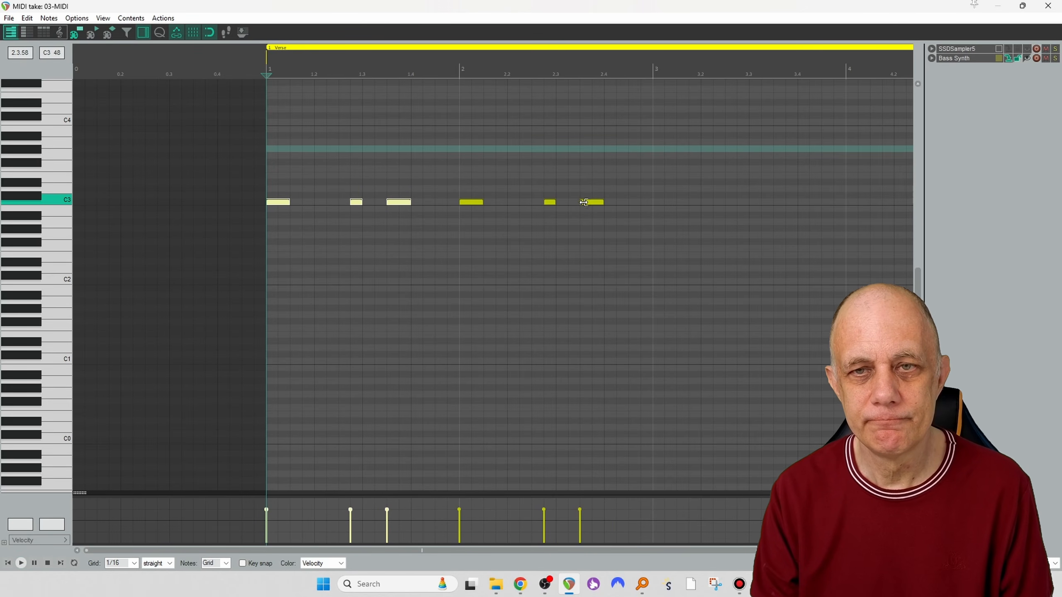
click(606, 215)
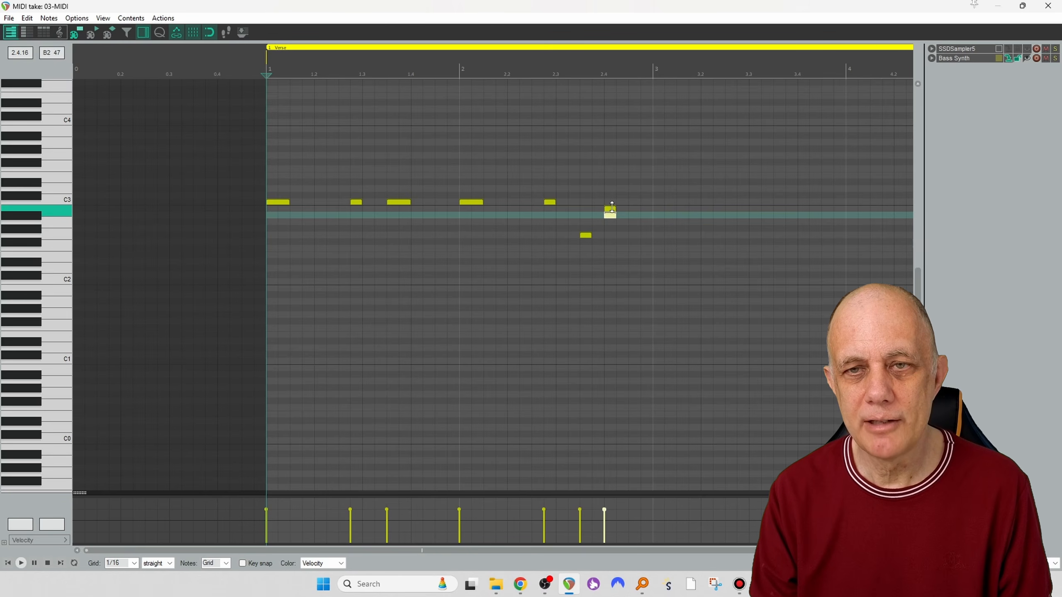
click(632, 208)
key(space)
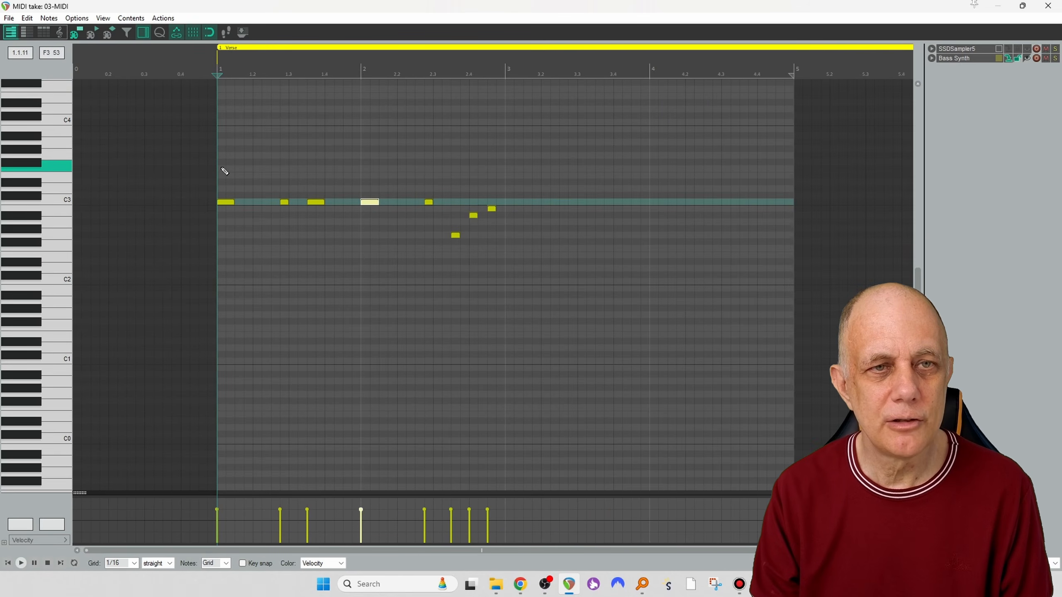
Copy all the bass notes of bars 1 and 2 into bars 3 and 4 and listen to the result.
drag(221, 167, 543, 277)
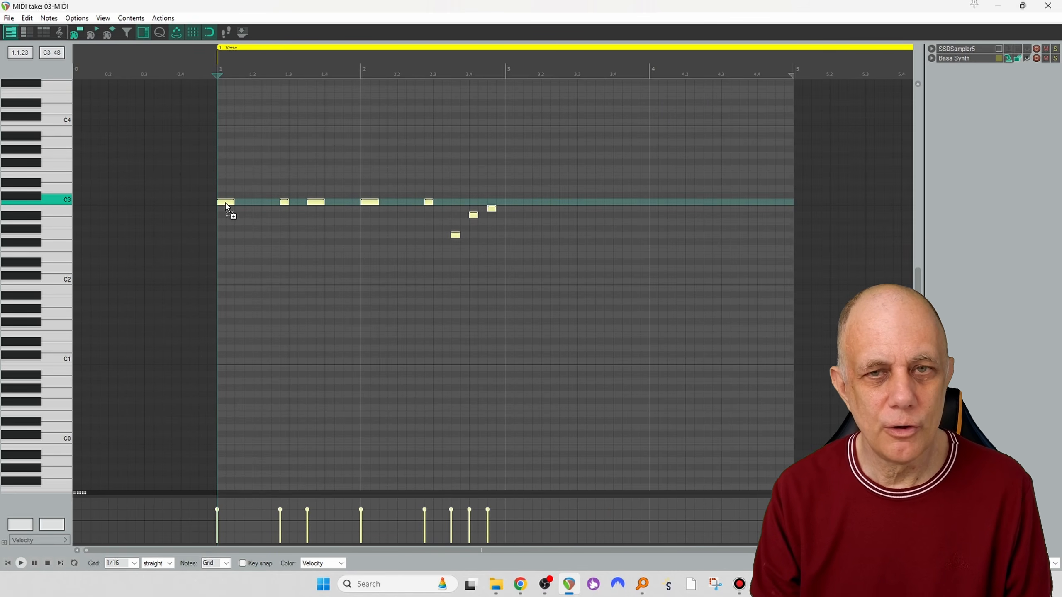
drag(226, 205, 521, 203)
key(space)
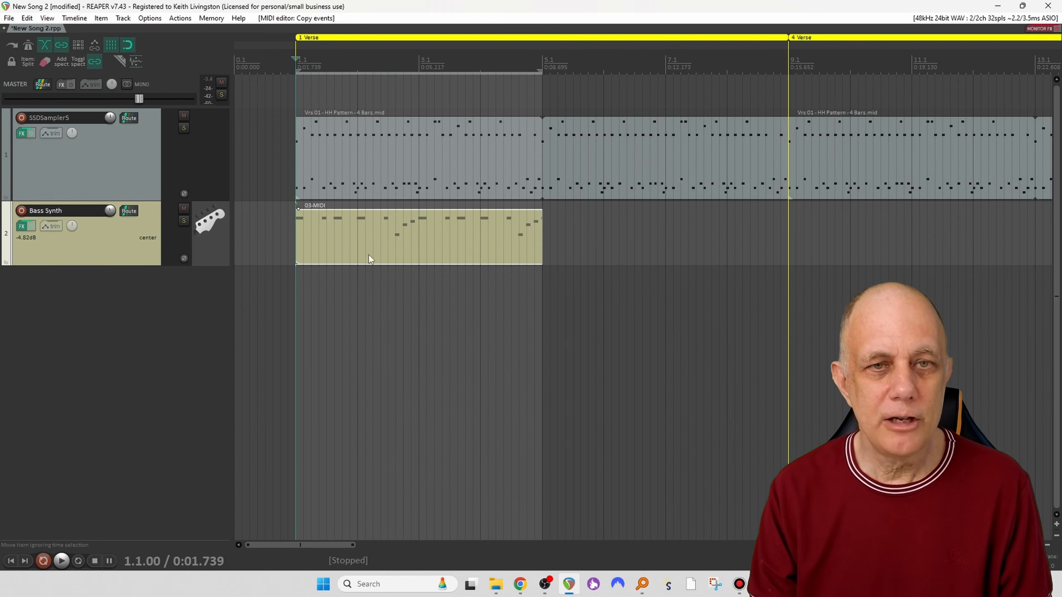
Copy the four-bar Bass Synth MIDI item so that the copy starts at bar 5.
click(370, 251)
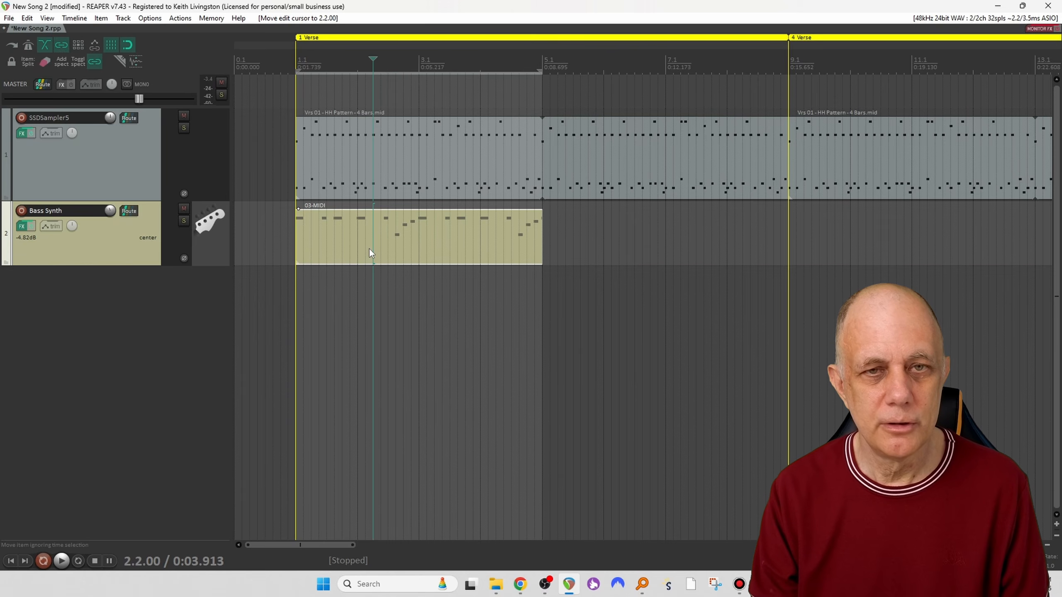
drag(370, 250, 369, 249)
key(ctrl)
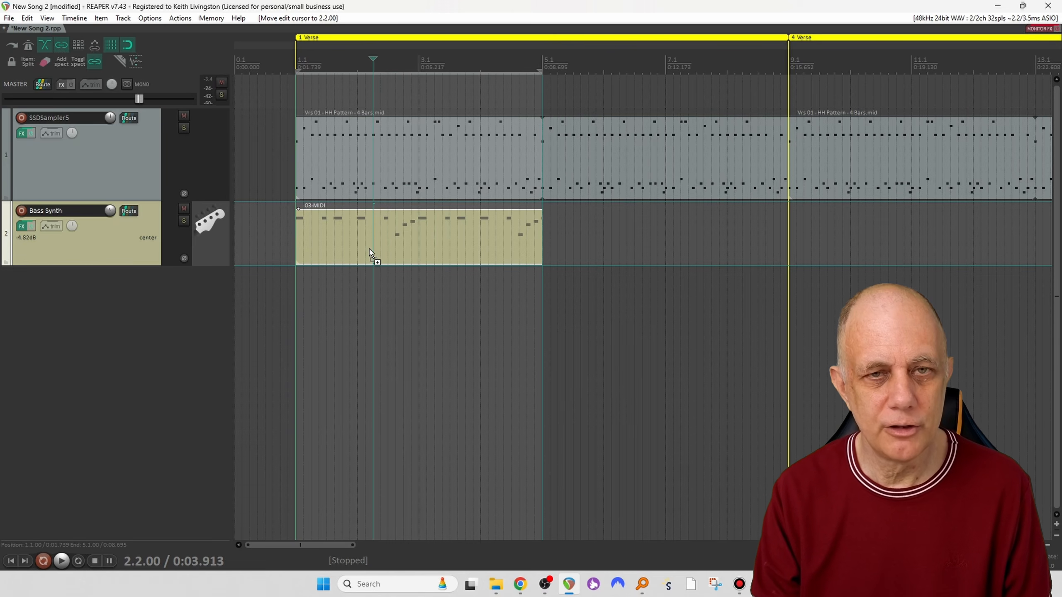
drag(369, 251, 622, 250)
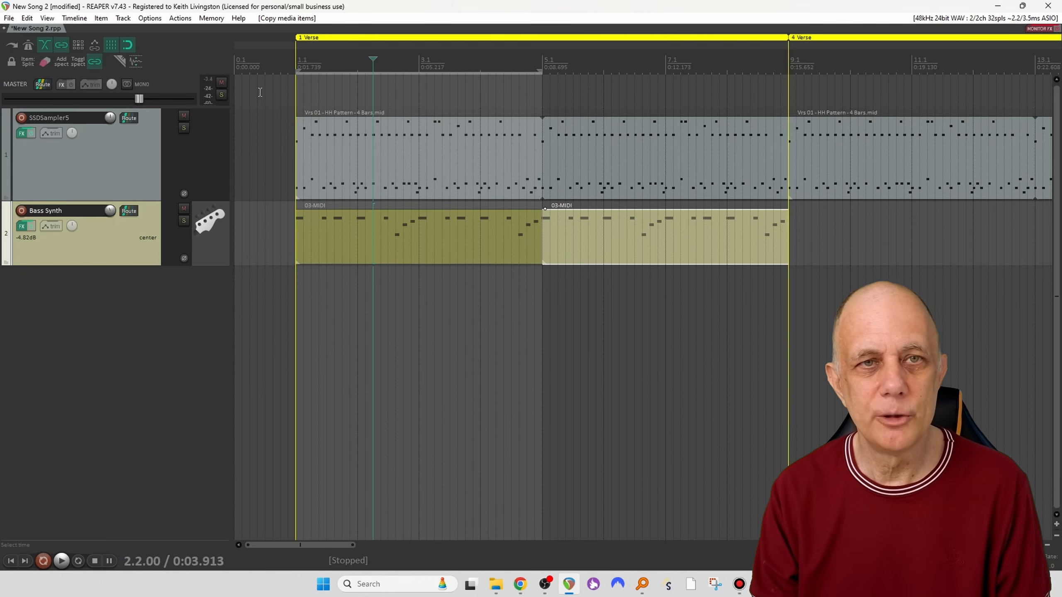
Clear the time selection and view the notes of the first Bass Synth item.
click(284, 92)
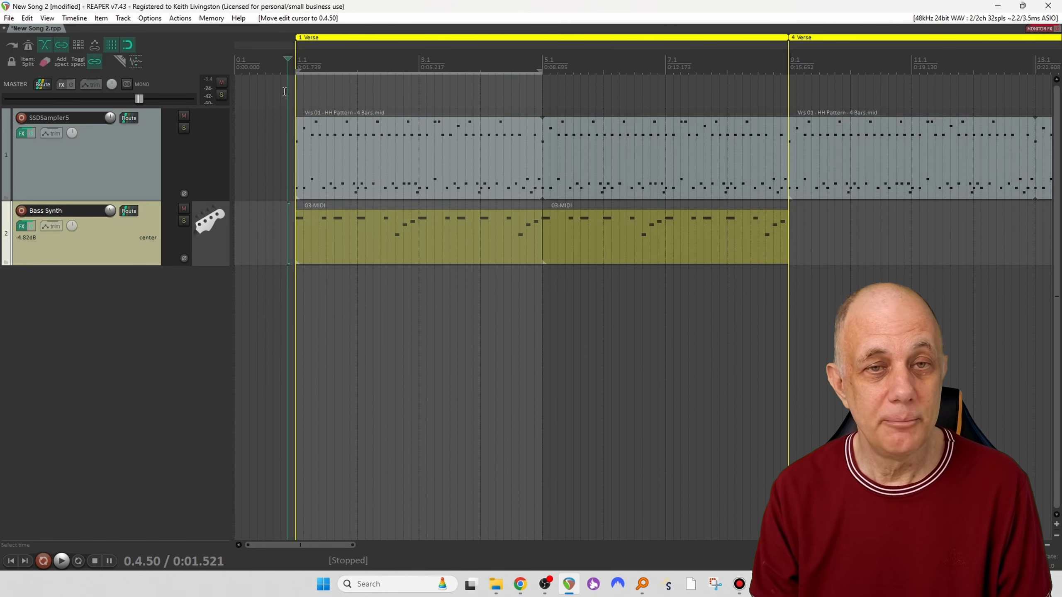
key(Escape)
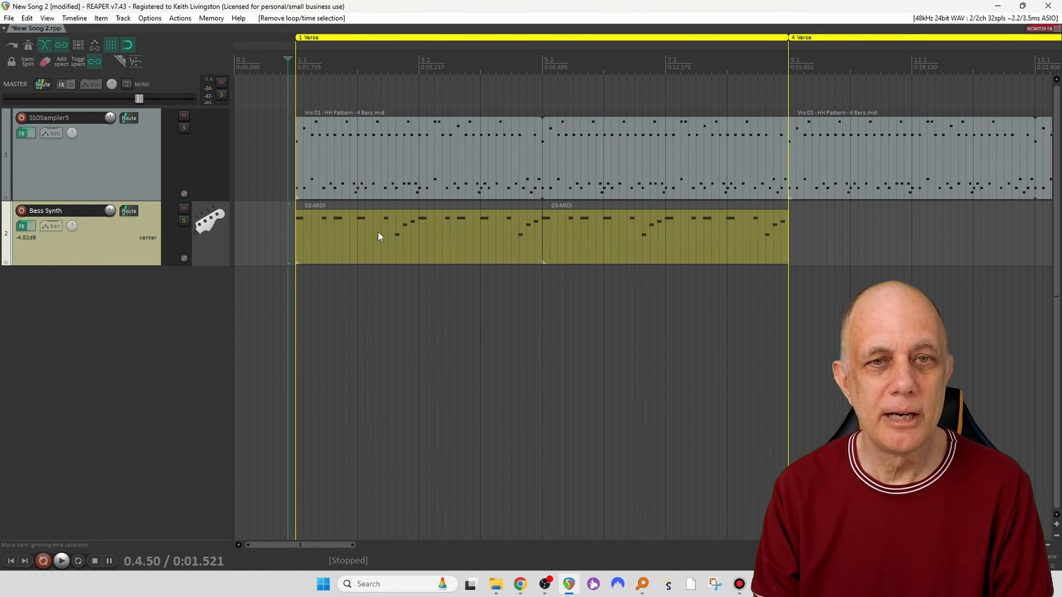
double_click(377, 232)
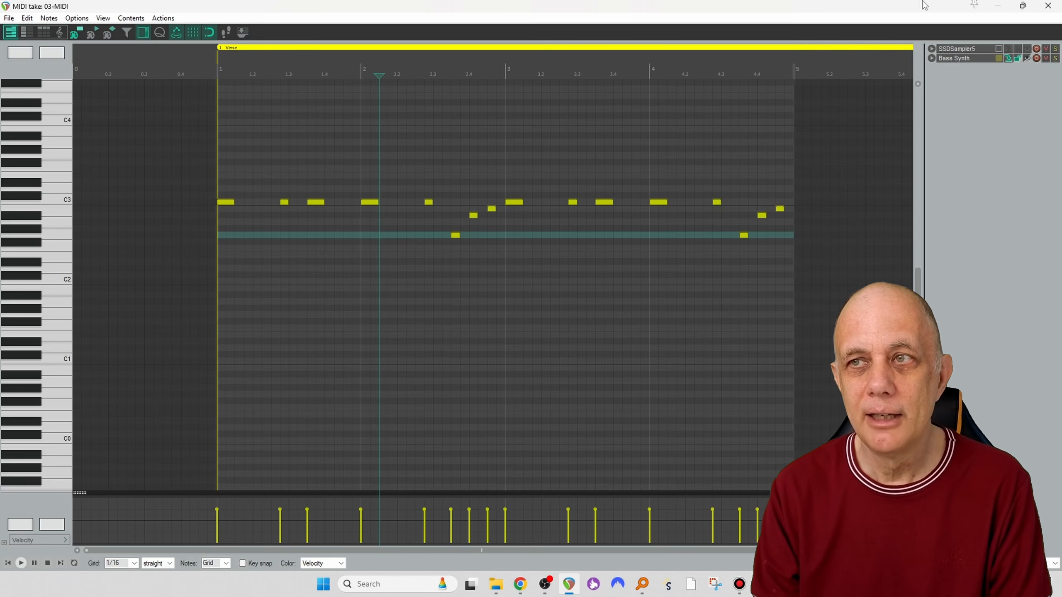
click(1045, 7)
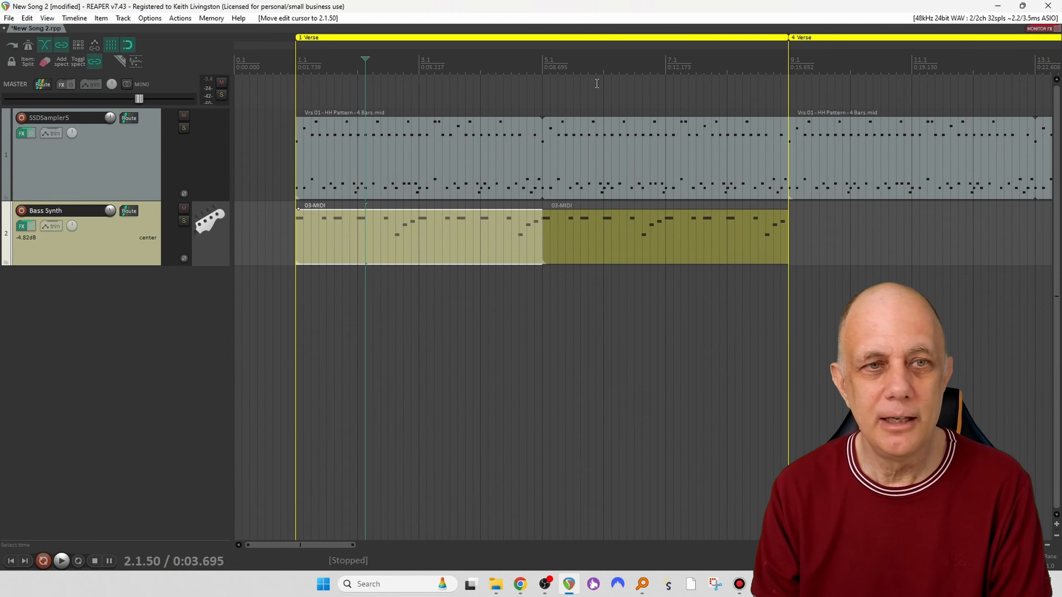
Bypass Kontakt 7 on the Bass Synth track and add the EVM Bassline 1.3 instrument.
click(21, 226)
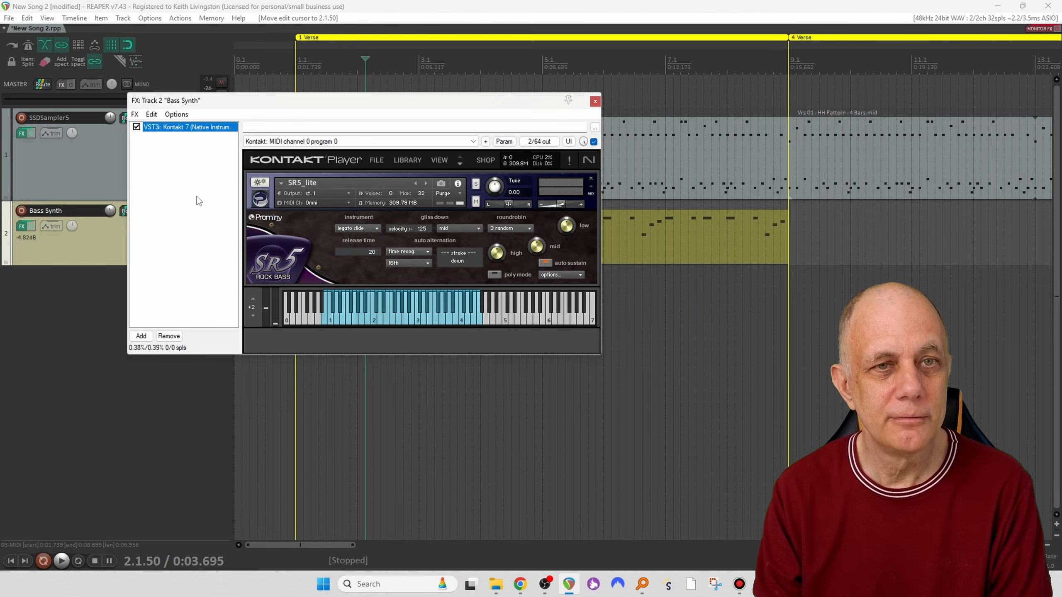
click(136, 127)
click(141, 336)
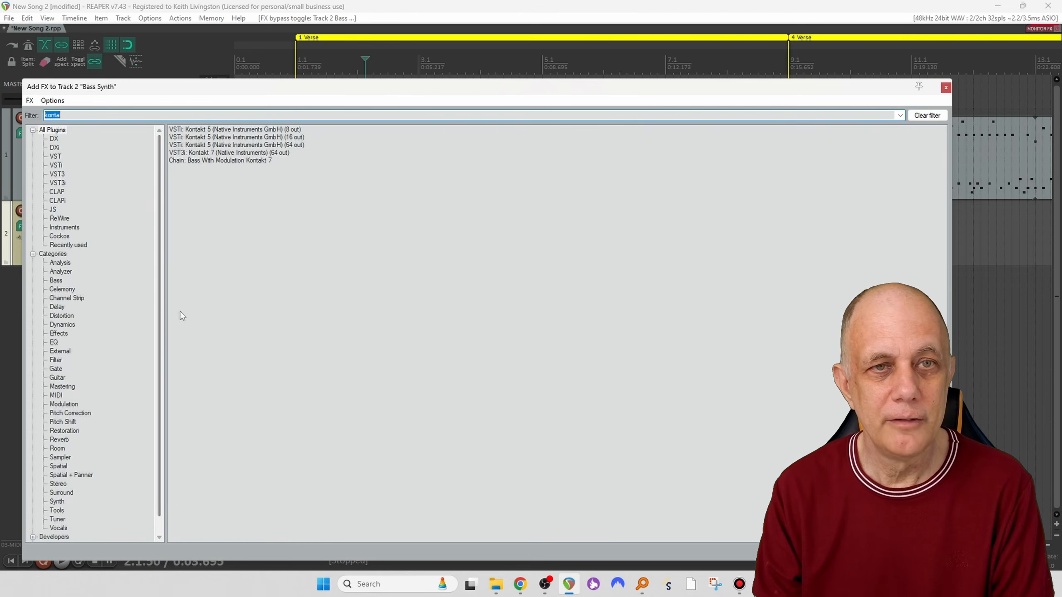
text(evm)
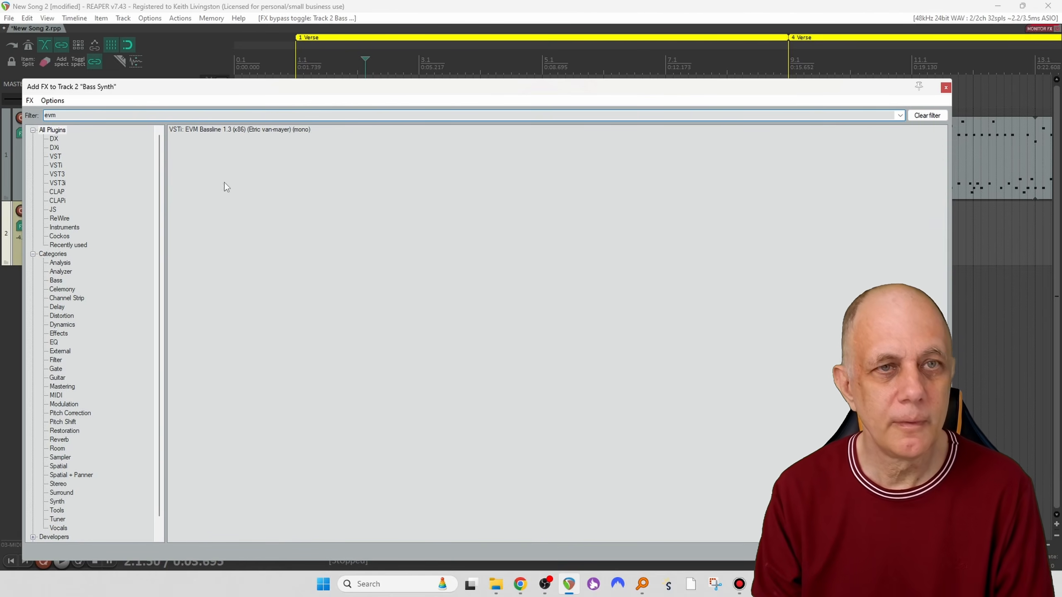
double_click(240, 132)
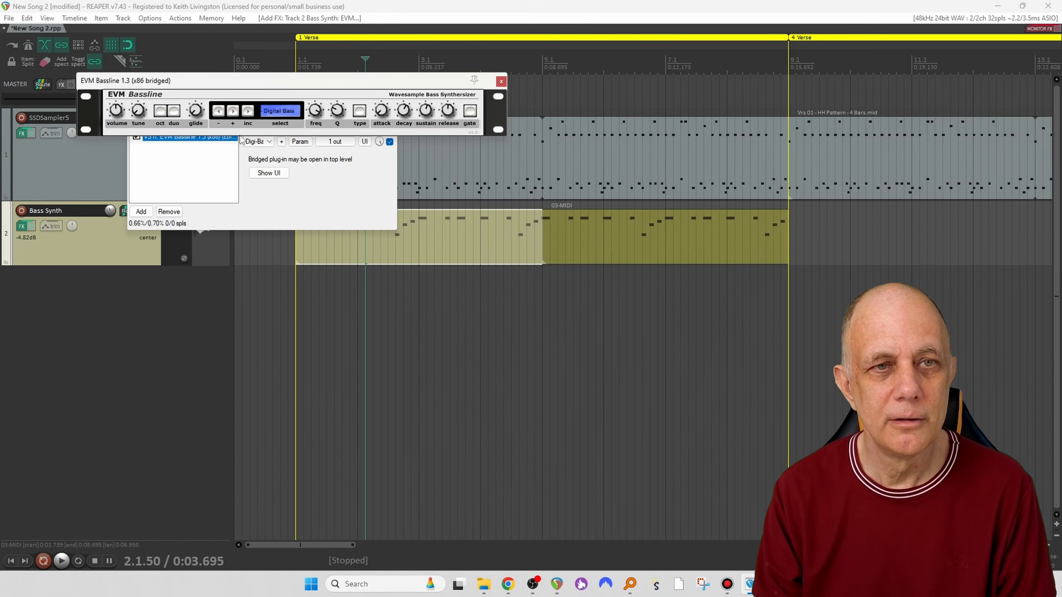
Listen to the bass part through EVM Bassline, then bypass it and re-enable Kontakt 7.
drag(266, 71, 342, 222)
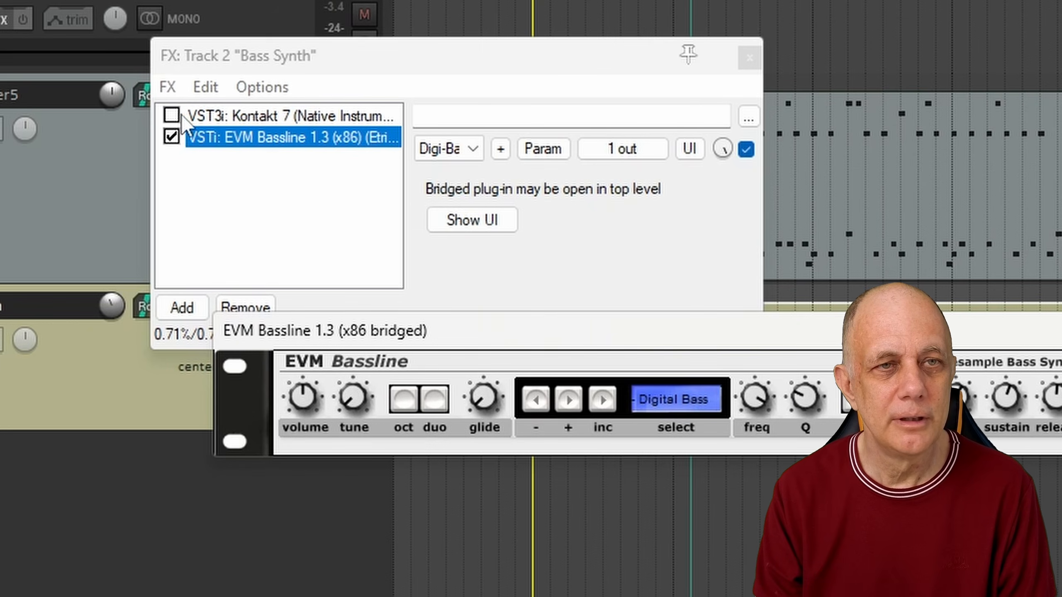
click(638, 589)
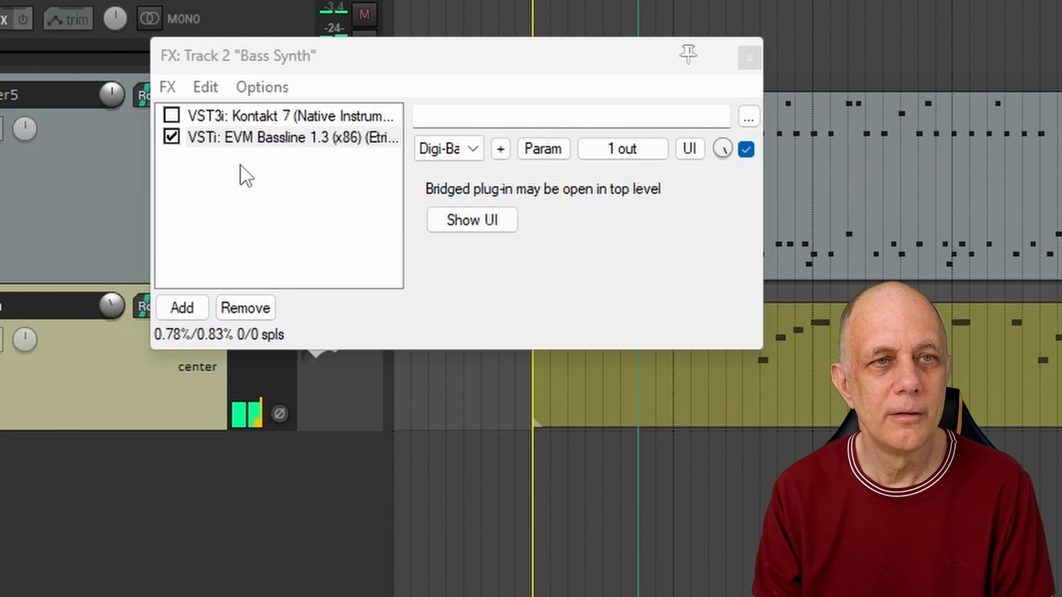
click(171, 136)
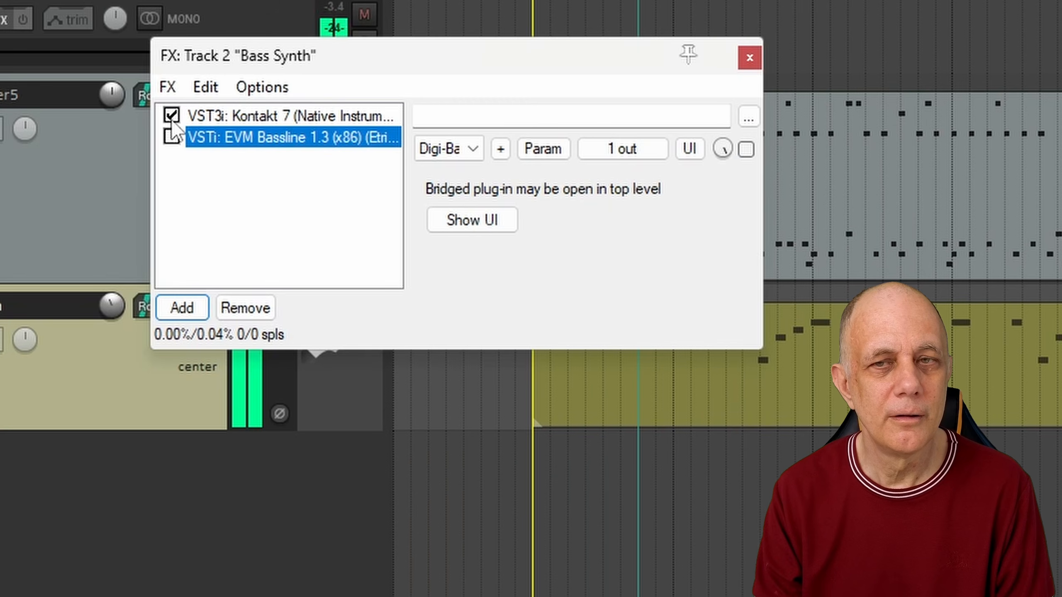
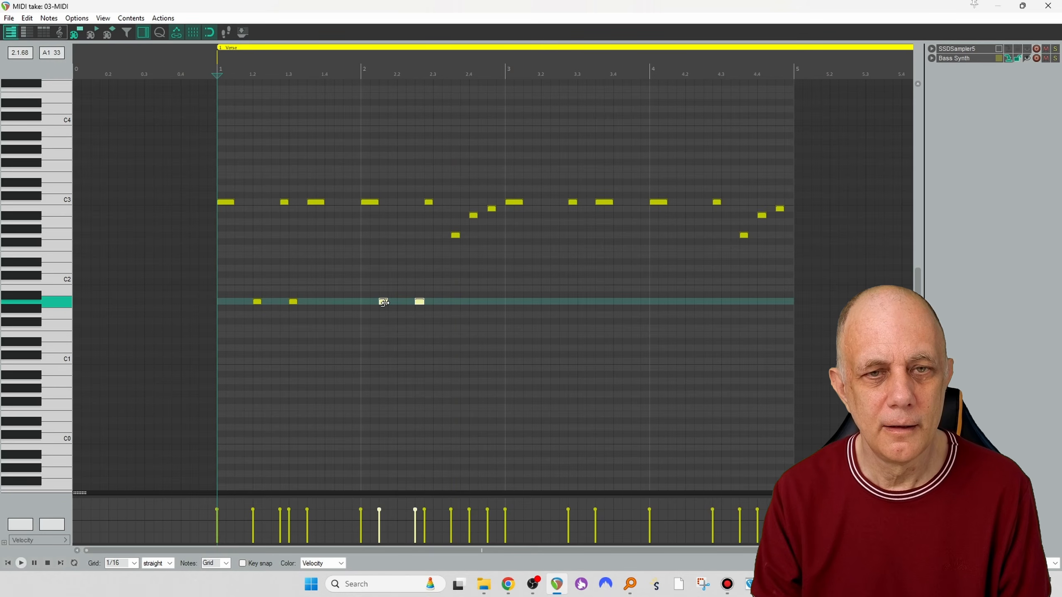
Move the two copied A1 notes in bar 2 onto beats 2 and 3 and listen to them.
drag(384, 302, 403, 302)
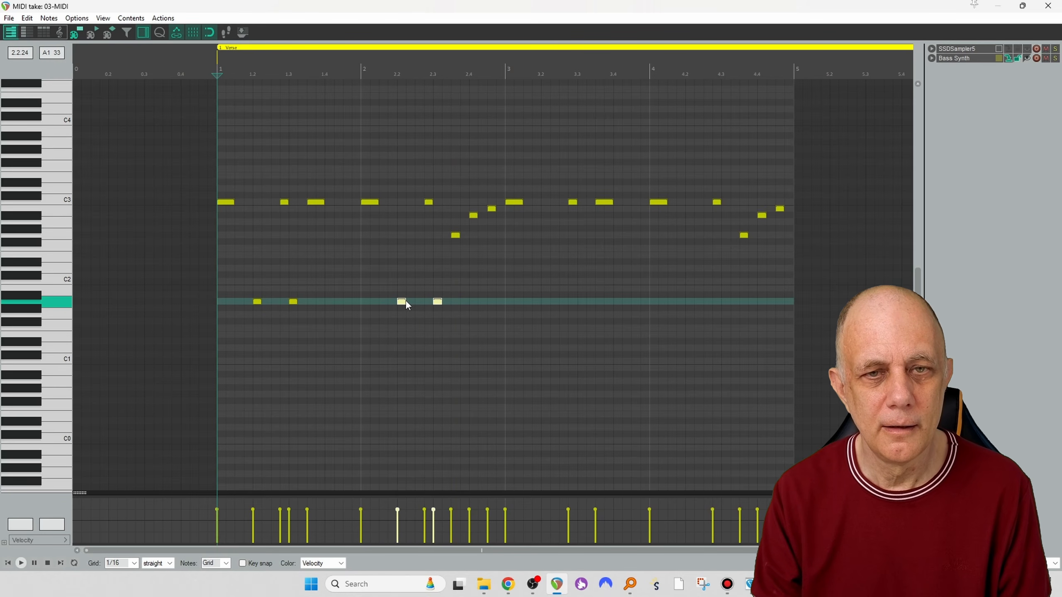
key(space)
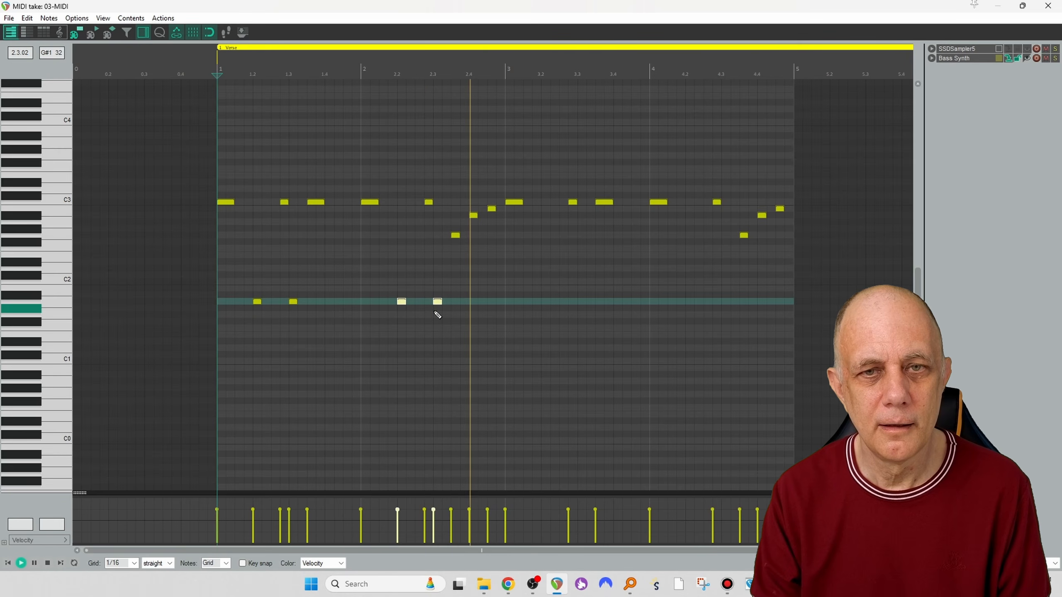
key(space)
Copy the four A1 notes into bars 3 and 4, listen to the result, and close the MIDI editor.
drag(240, 282, 479, 311)
drag(257, 303, 548, 304)
key(space)
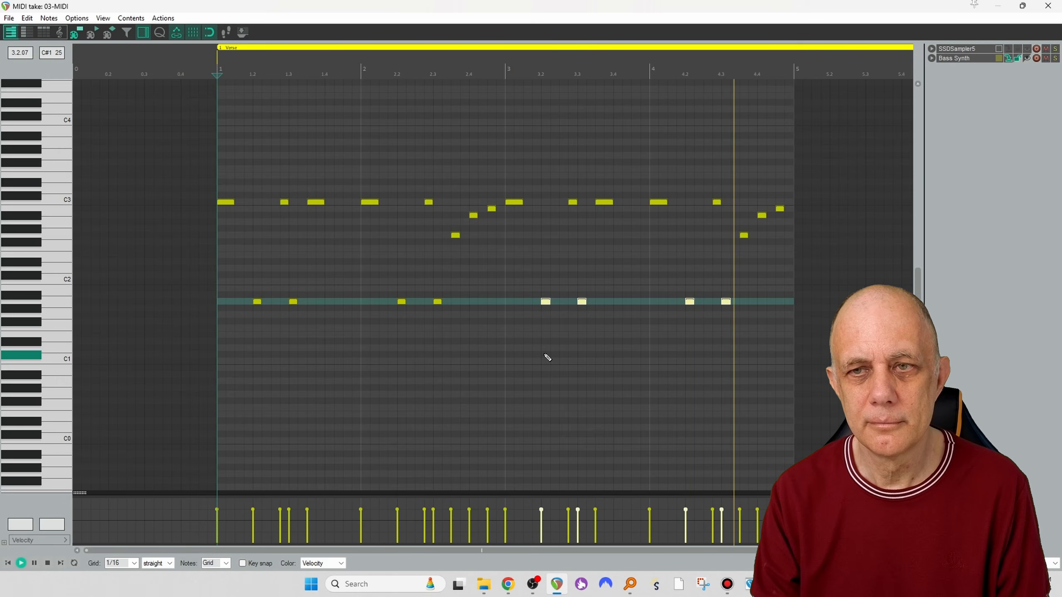
key(space)
click(1048, 5)
Replace the second Bass Synth item at bar 5 with a copy of the edited first item.
scroll(450, 260, down, 5)
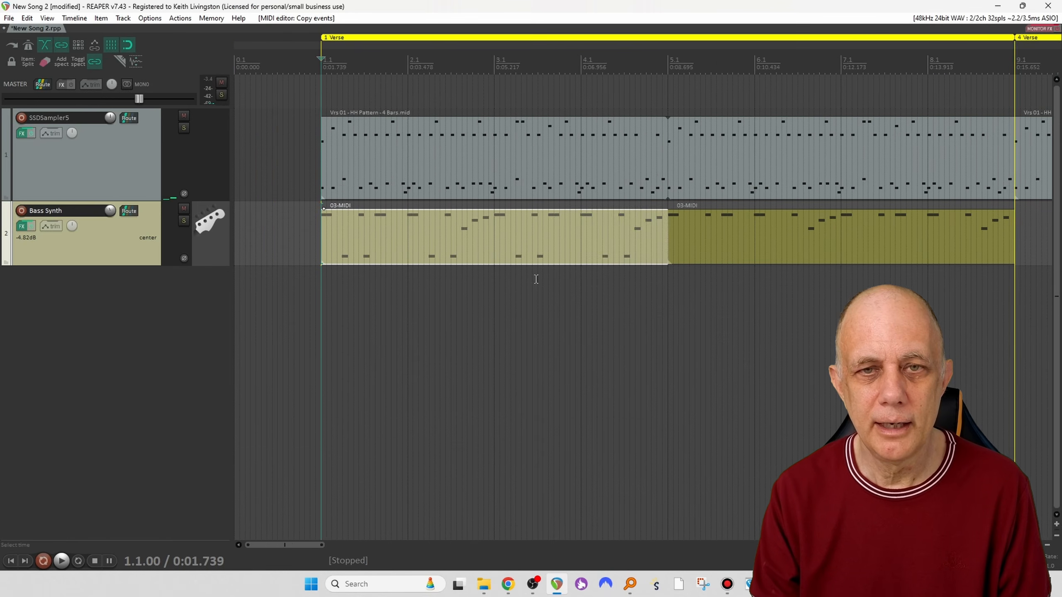
click(553, 250)
key(Delete)
drag(383, 247, 555, 249)
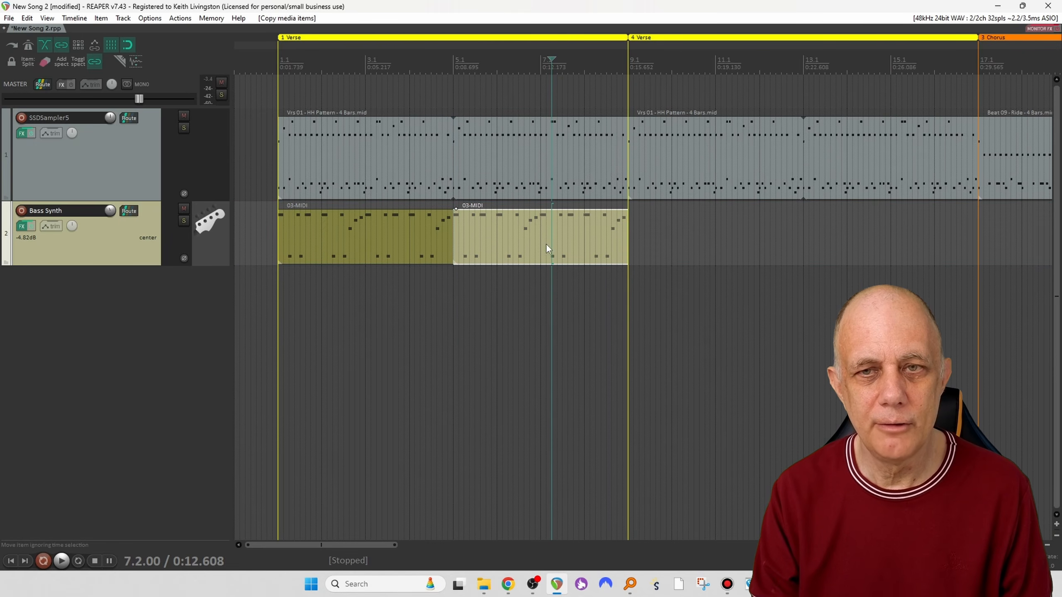
Copy both Bass Synth items into the second Verse region at bar 9 and the Verse after the Chorus at bar 21.
click(360, 233)
ctrl+click(493, 244)
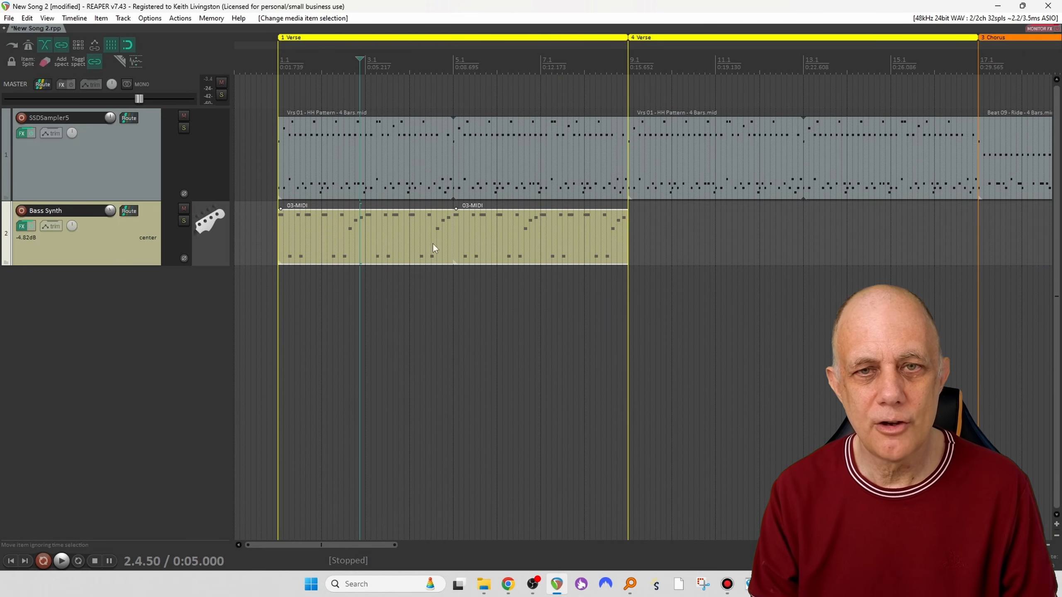
drag(358, 242, 714, 254)
scroll(581, 372, down, 5)
drag(411, 253, 595, 240)
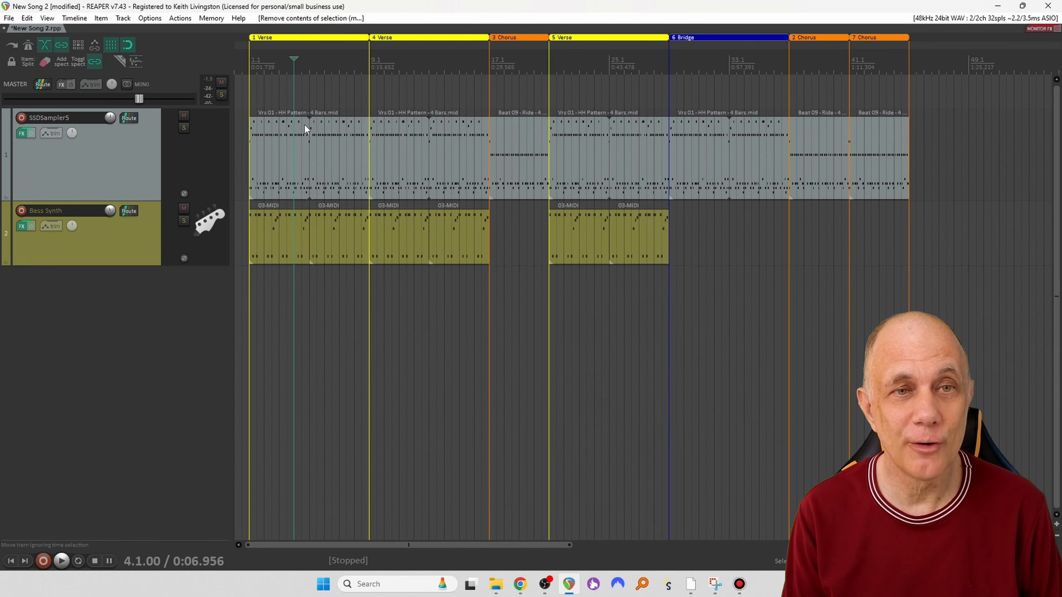
Enable the metronome and listen to the song's opening from the project start.
scroll(305, 125, up, 2)
scroll(304, 124, up, 1)
key(Home)
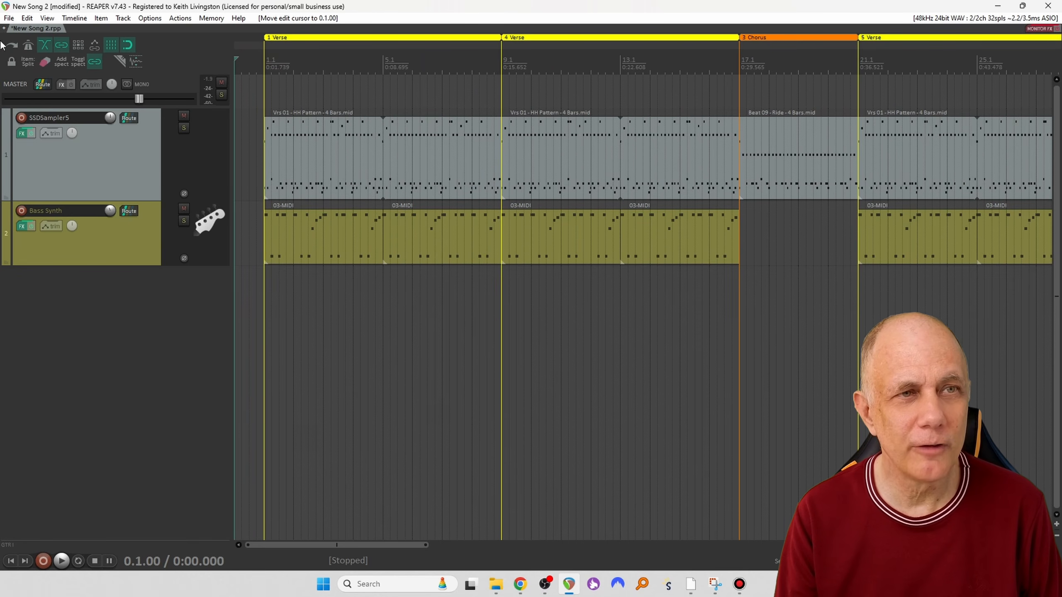
click(26, 45)
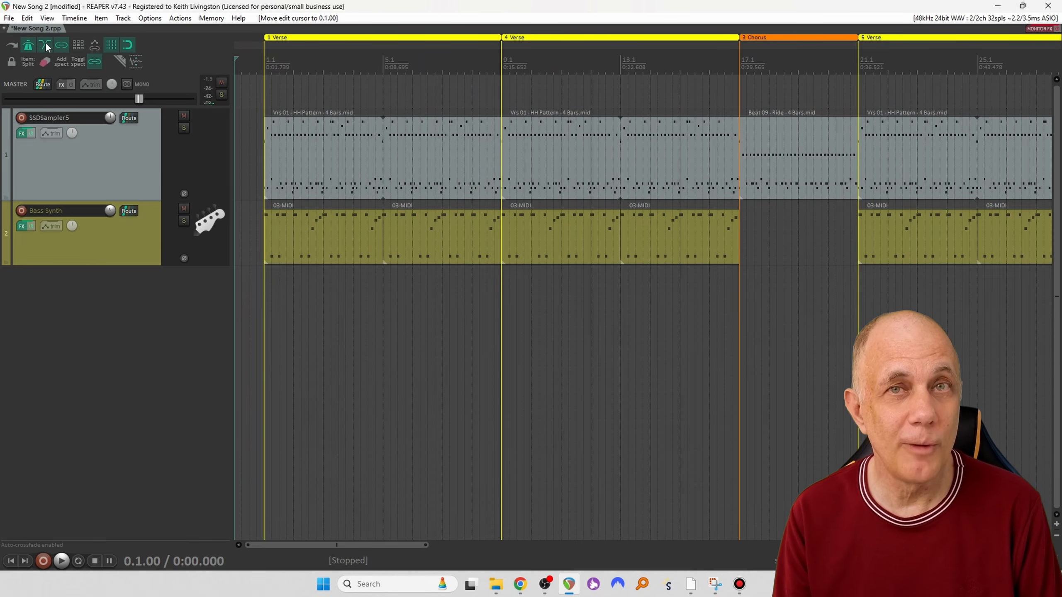
key(space)
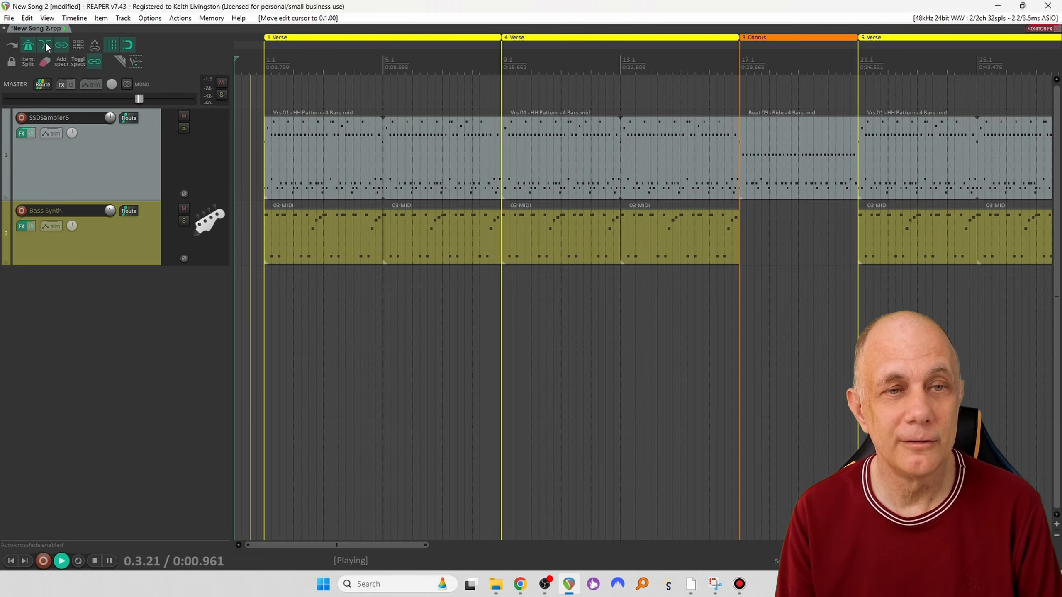
key(space)
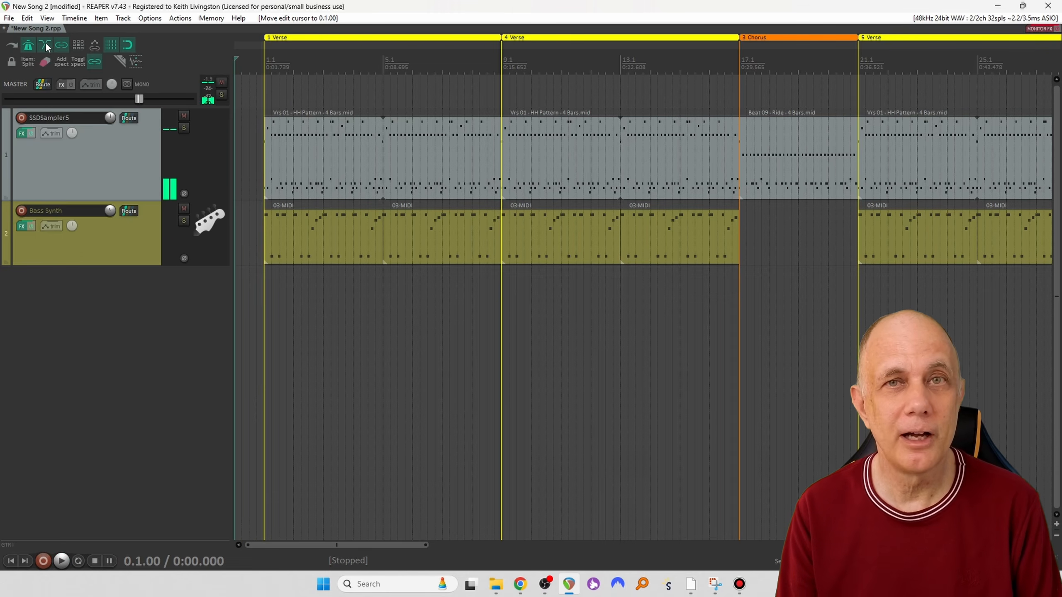
Select the bar from the project start to the first Verse and insert empty space at that time selection.
scroll(298, 129, up, 8)
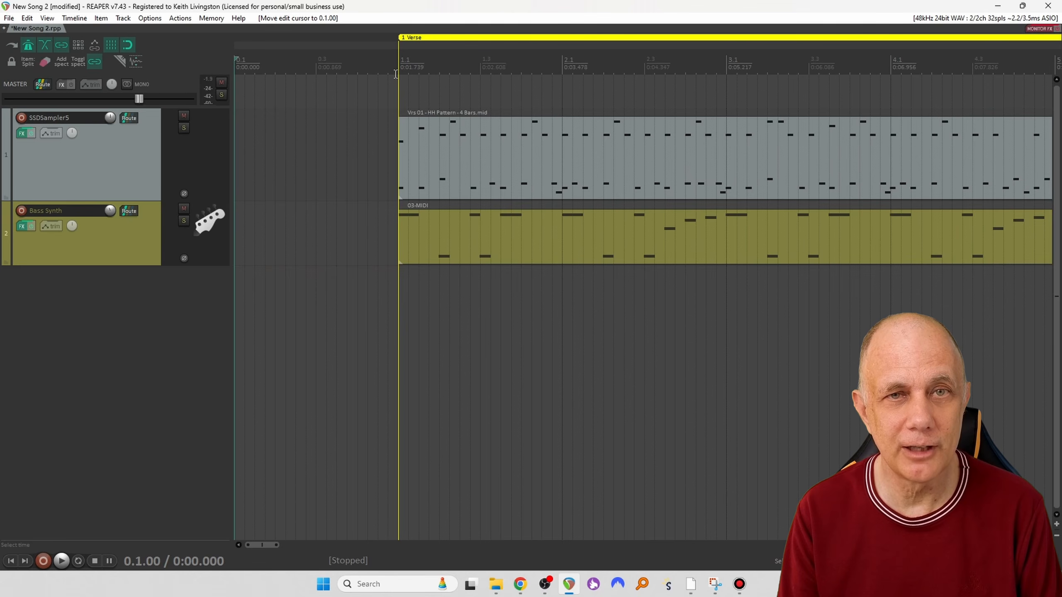
drag(398, 73, 235, 73)
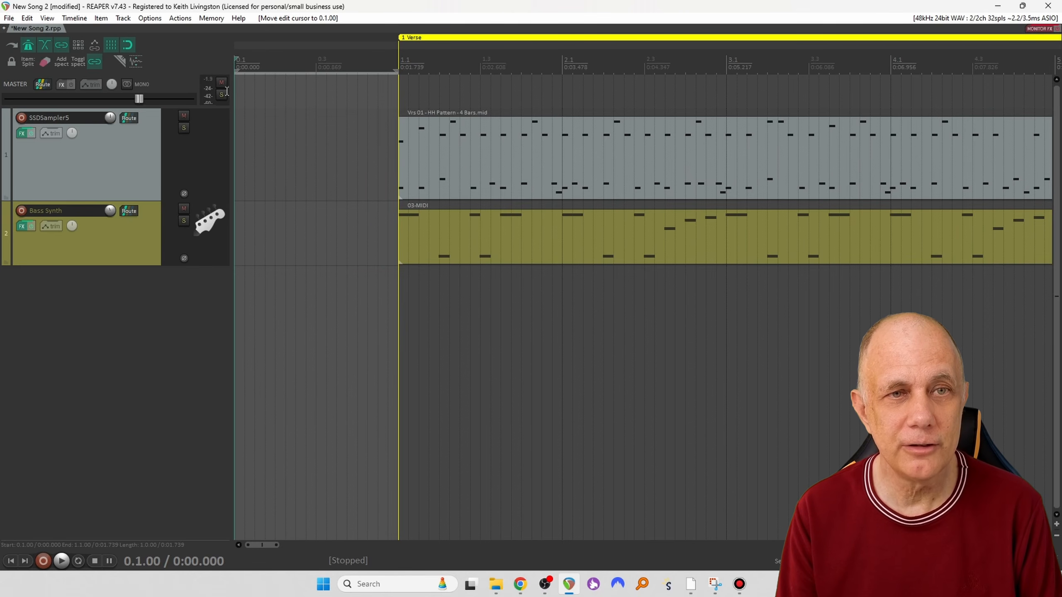
click(72, 18)
mouse_move(117, 282)
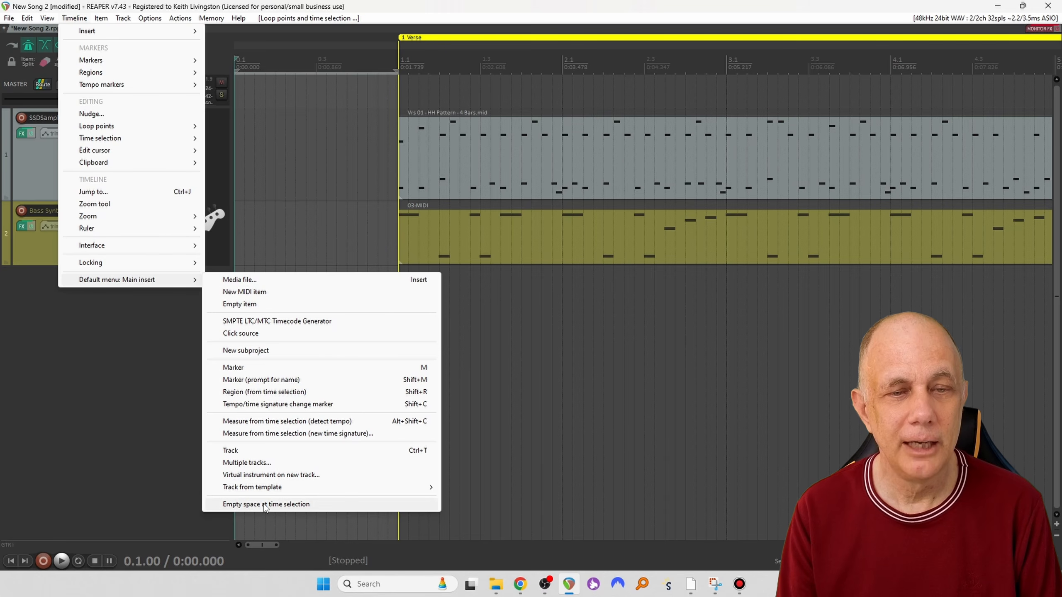
click(265, 504)
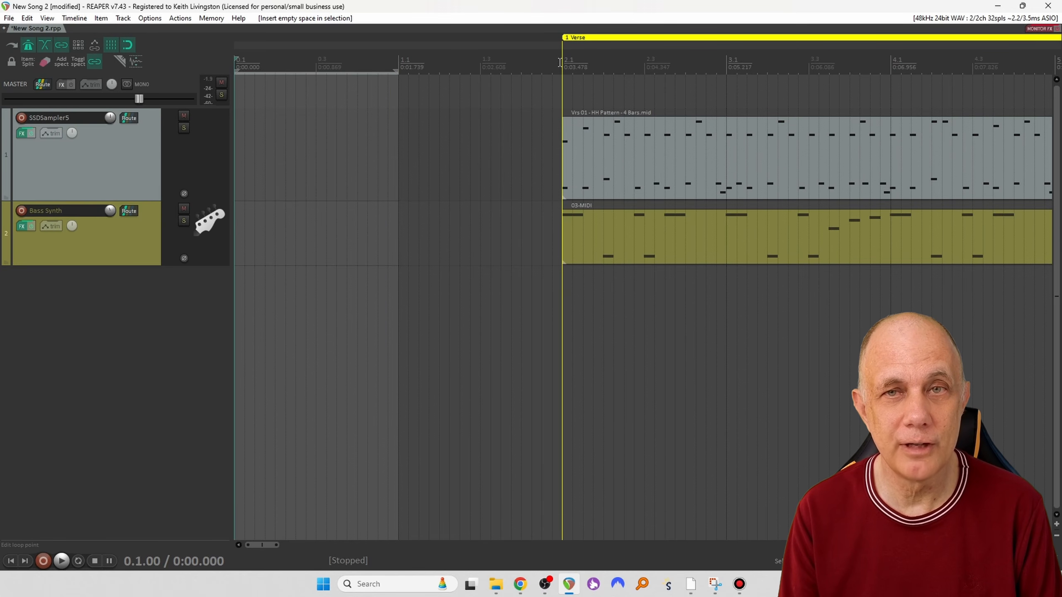
Extend the time selection to two bars from the project start and insert empty space again before the first Verse.
drag(560, 62, 234, 63)
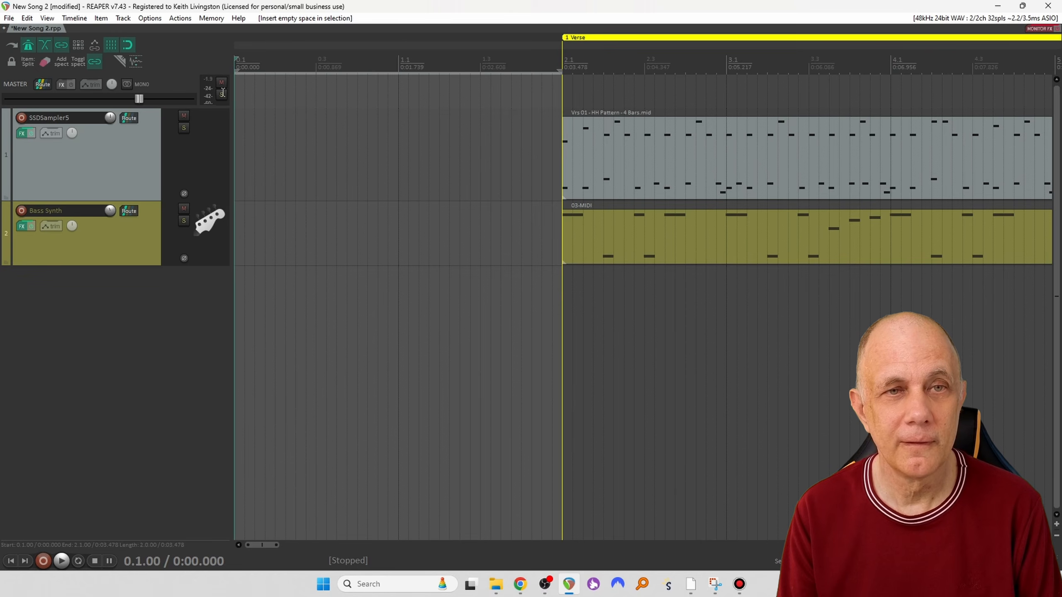
click(86, 18)
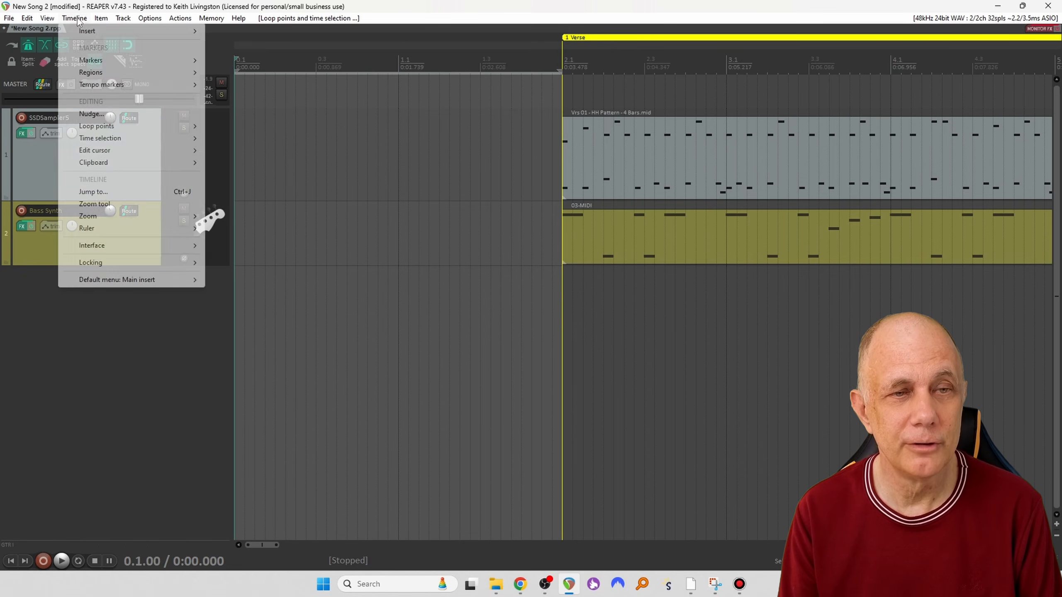
mouse_move(129, 287)
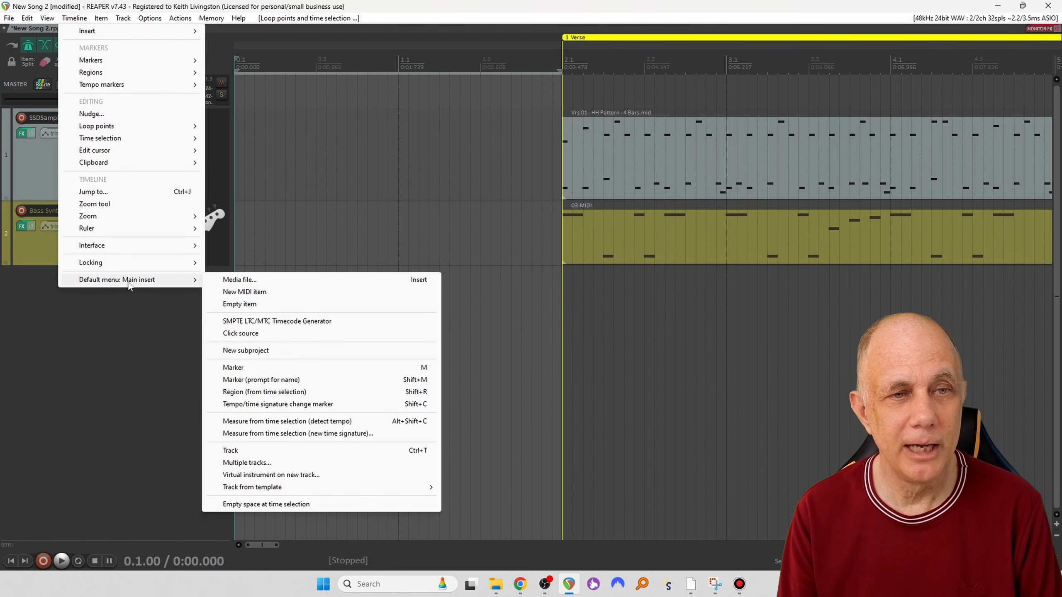
click(234, 505)
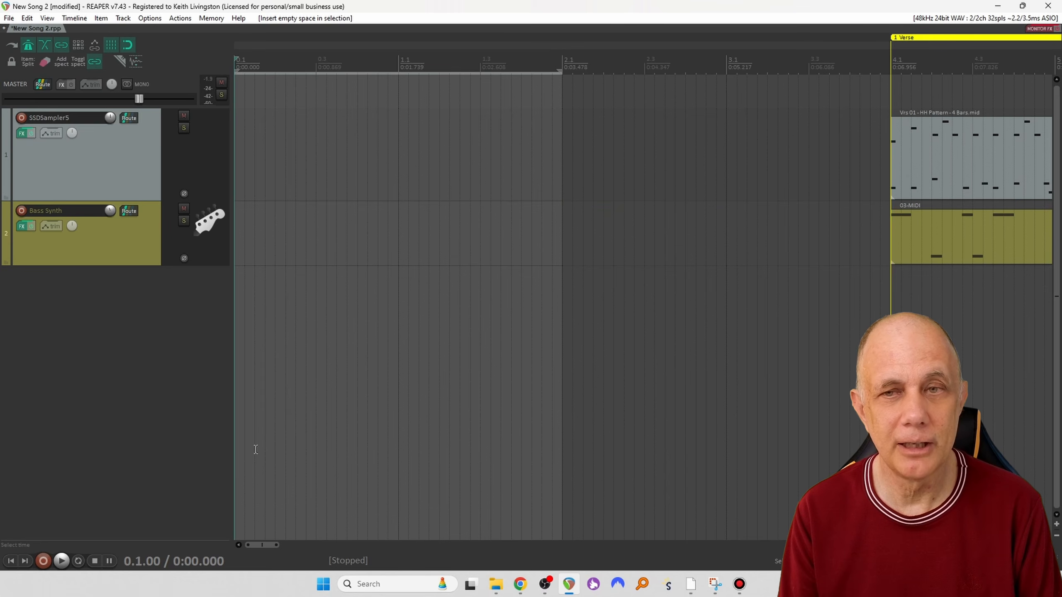
Copy the four-bar drum item at the start of the first Verse into the empty bars at the project start.
scroll(435, 171, down, 3)
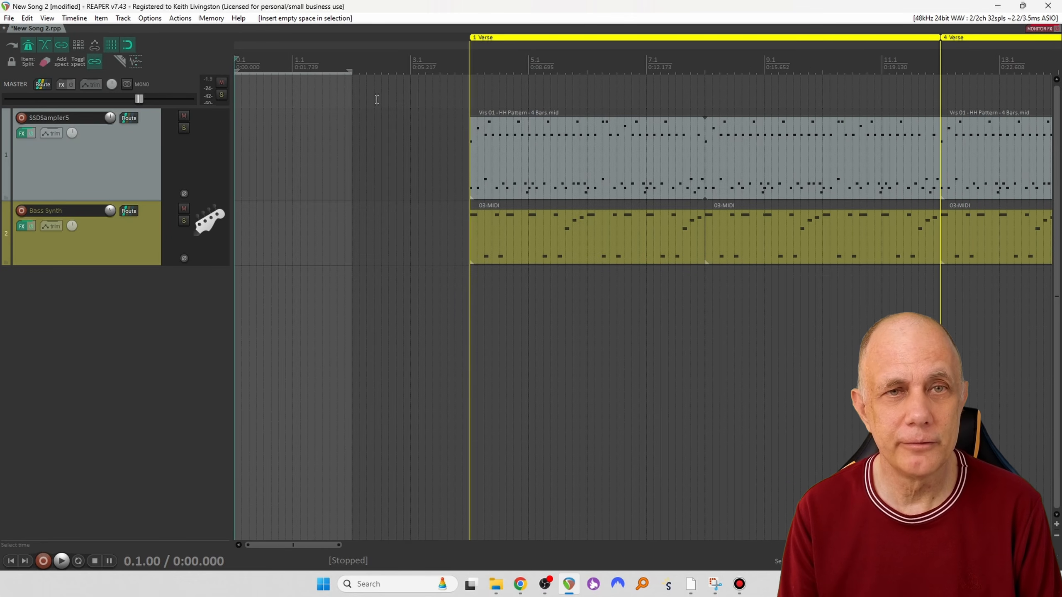
click(524, 71)
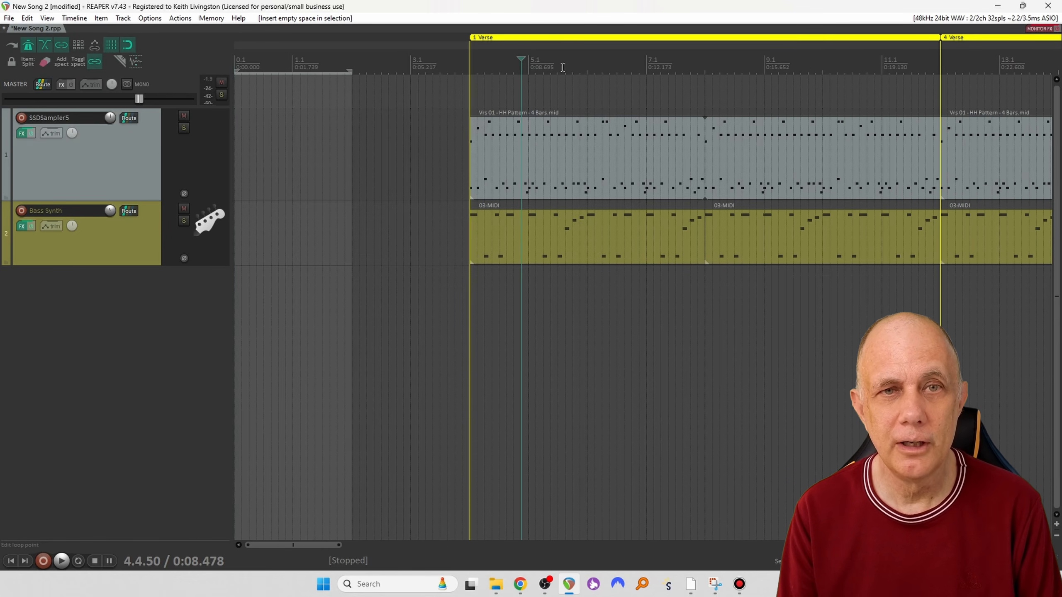
drag(648, 80, 471, 95)
click(596, 142)
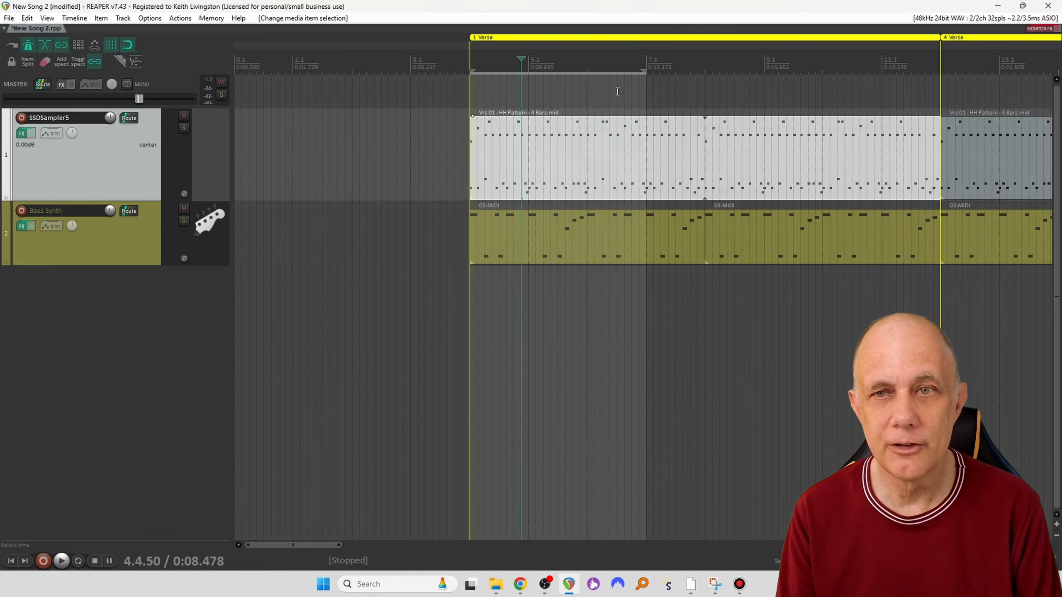
drag(706, 88, 470, 94)
drag(507, 139, 312, 163)
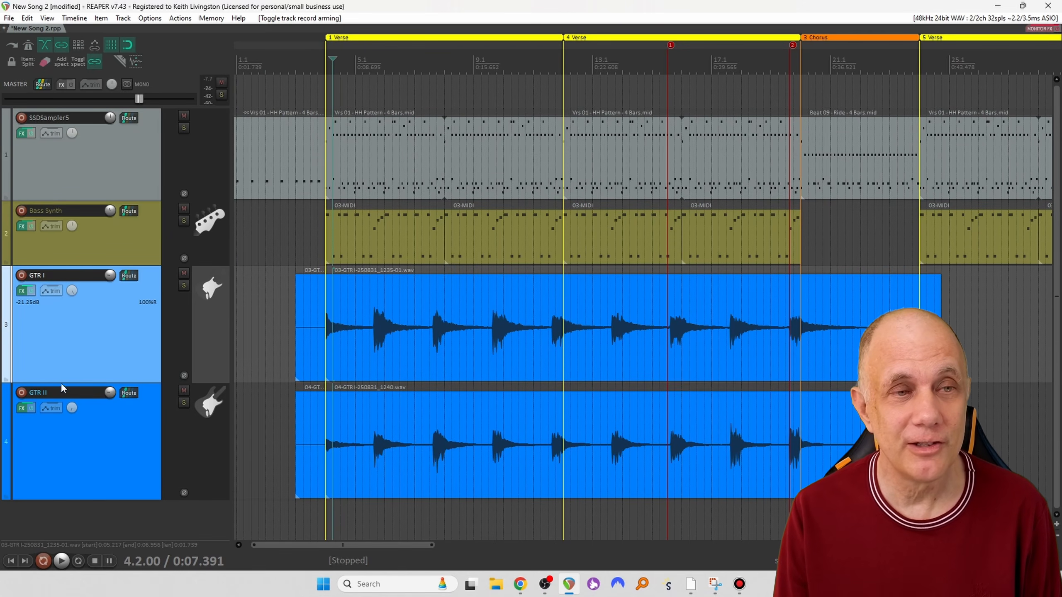
Arm the GTR I track for recording, then reduce its height and widen the track controls to reveal its input selector.
click(24, 278)
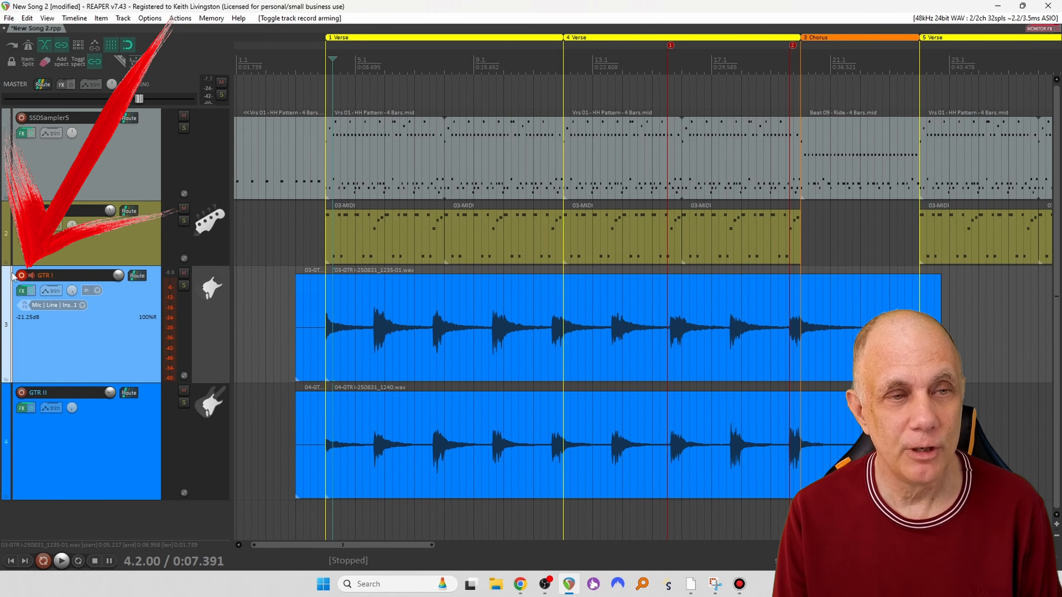
click(21, 276)
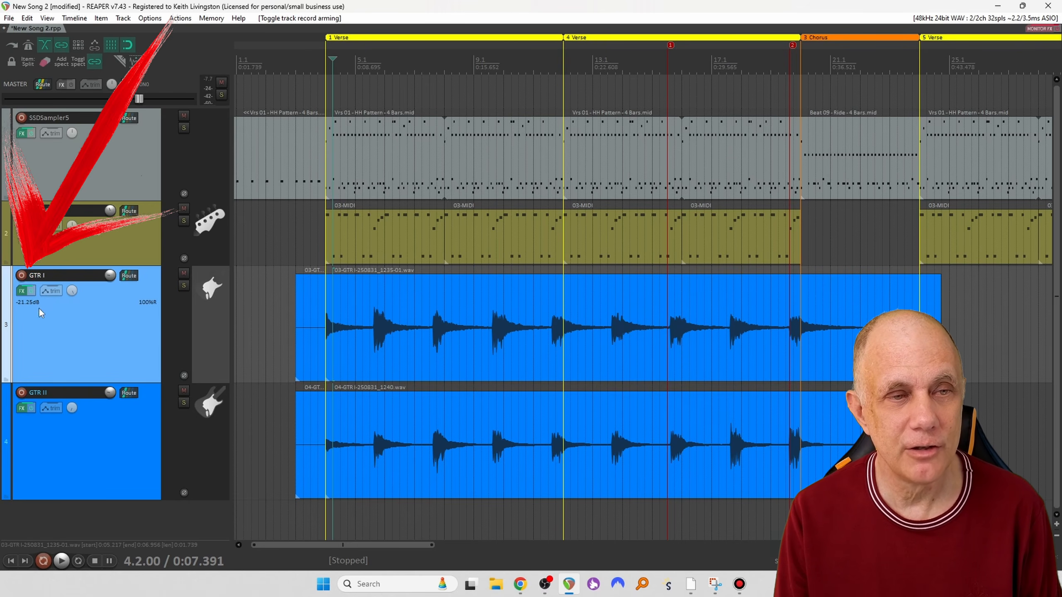
click(21, 275)
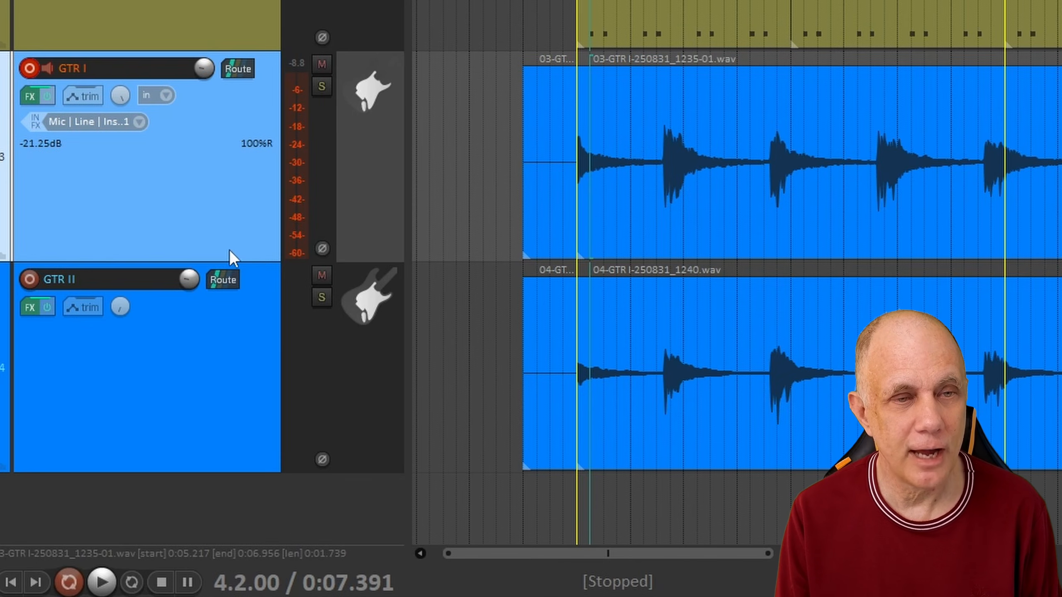
drag(226, 262, 225, 124)
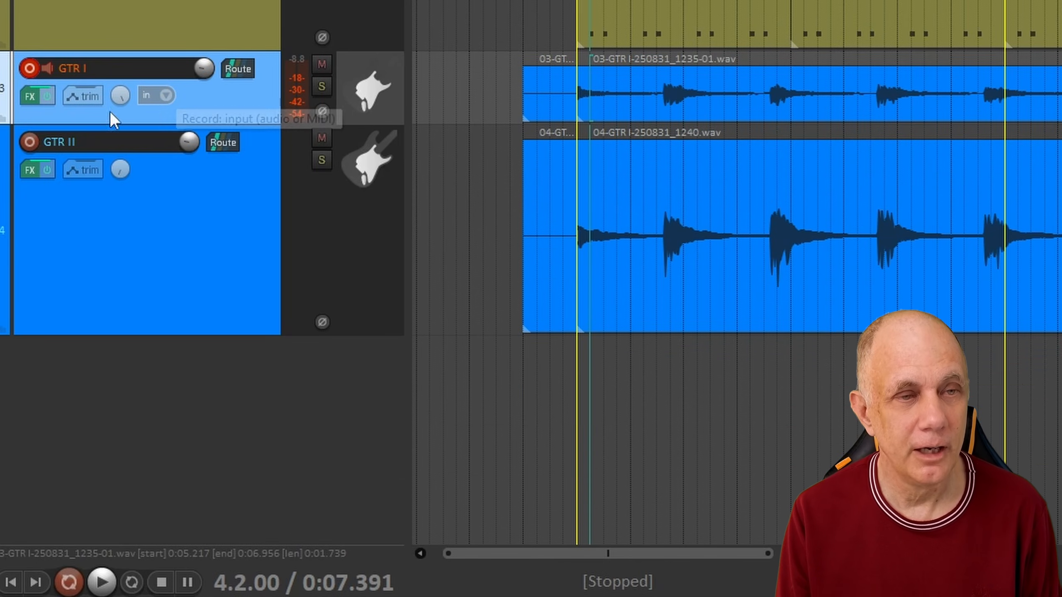
drag(407, 115, 487, 113)
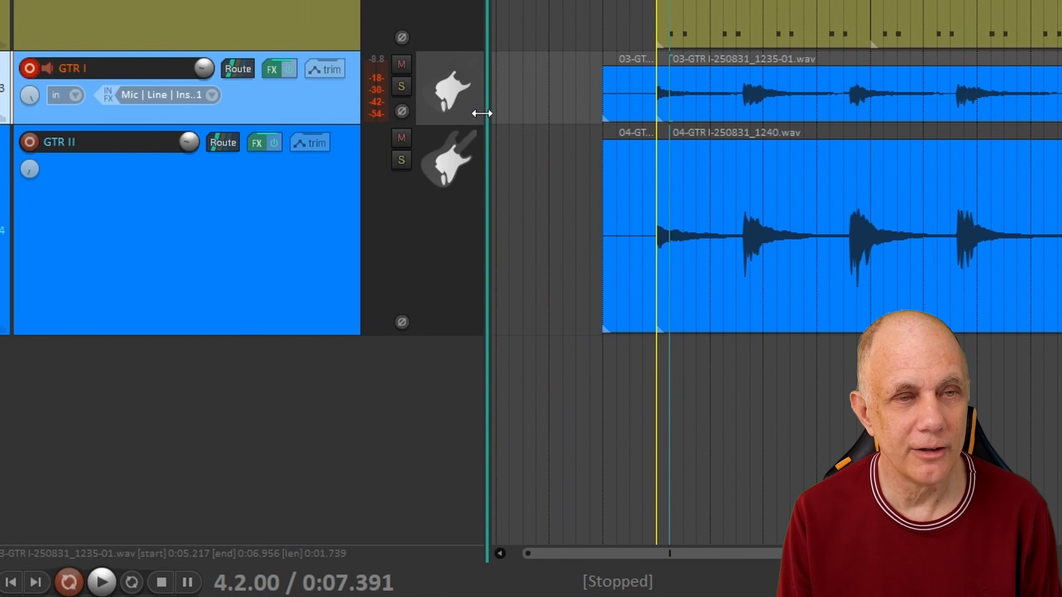
Set the recording input of the armed guitar track to the mono input Mic | Line | Instrument 1.
click(149, 103)
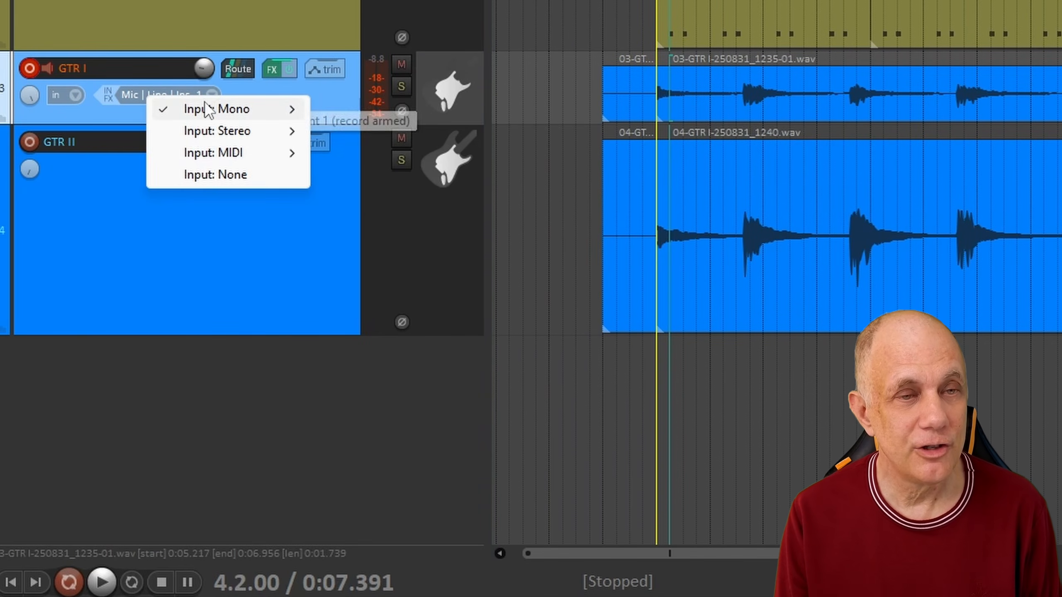
mouse_move(207, 108)
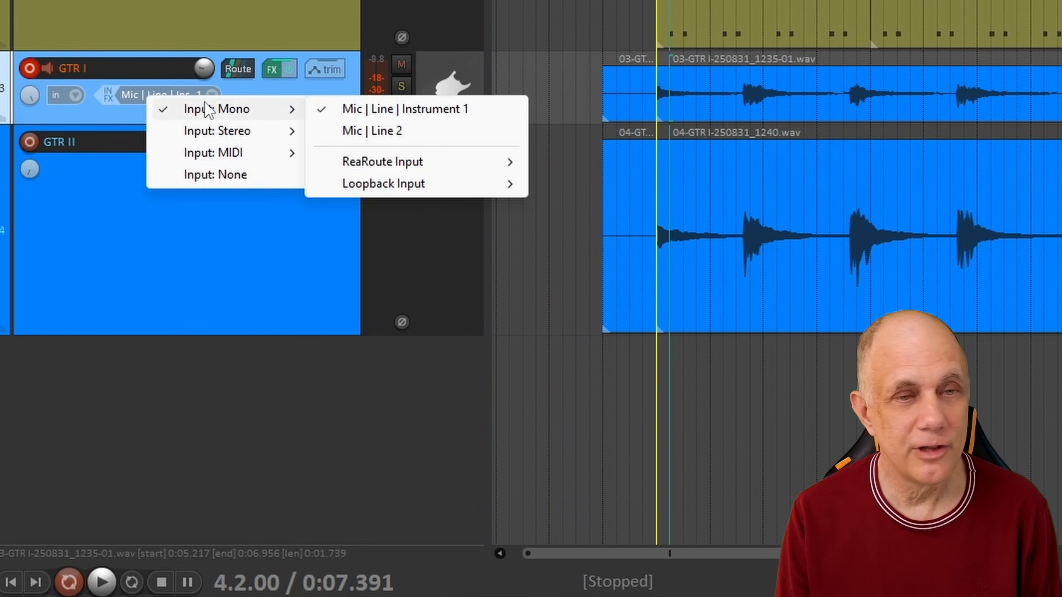
click(392, 113)
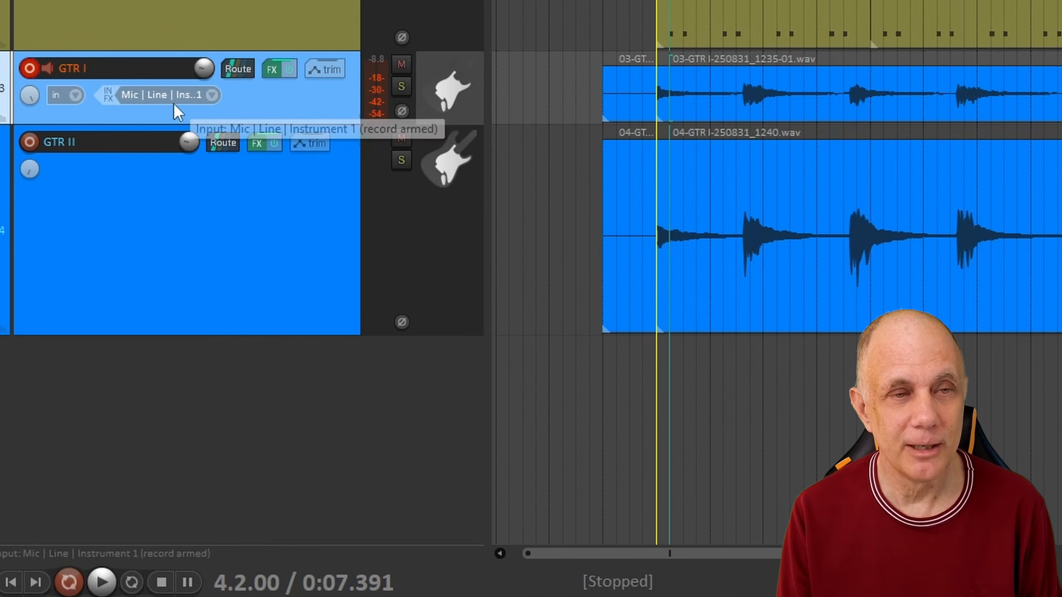
Enlarge the GTR I track to show its full input meter and switch off its record monitoring.
drag(171, 123, 146, 359)
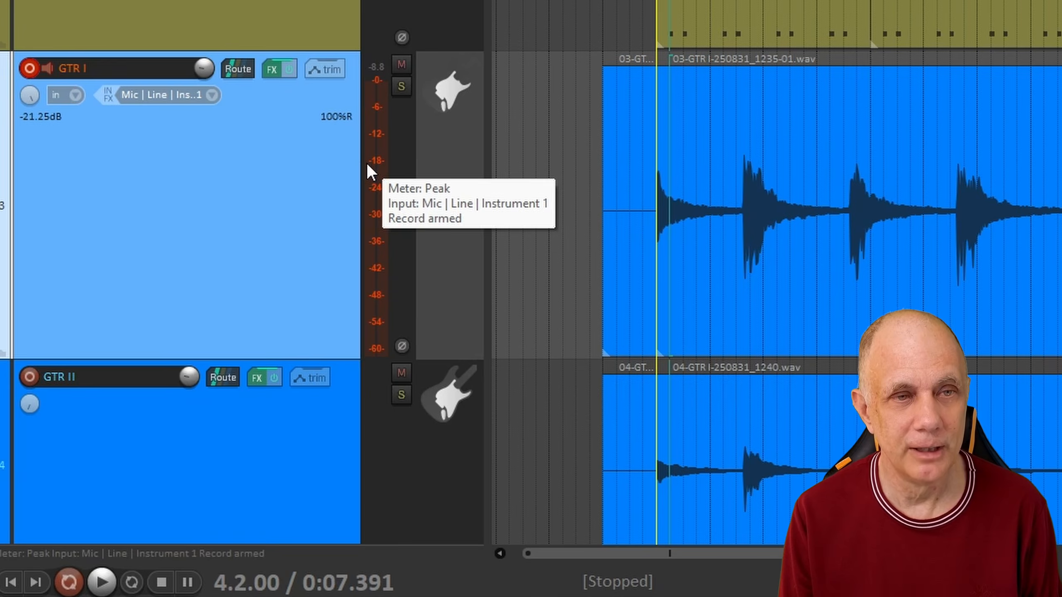
click(50, 68)
click(50, 68)
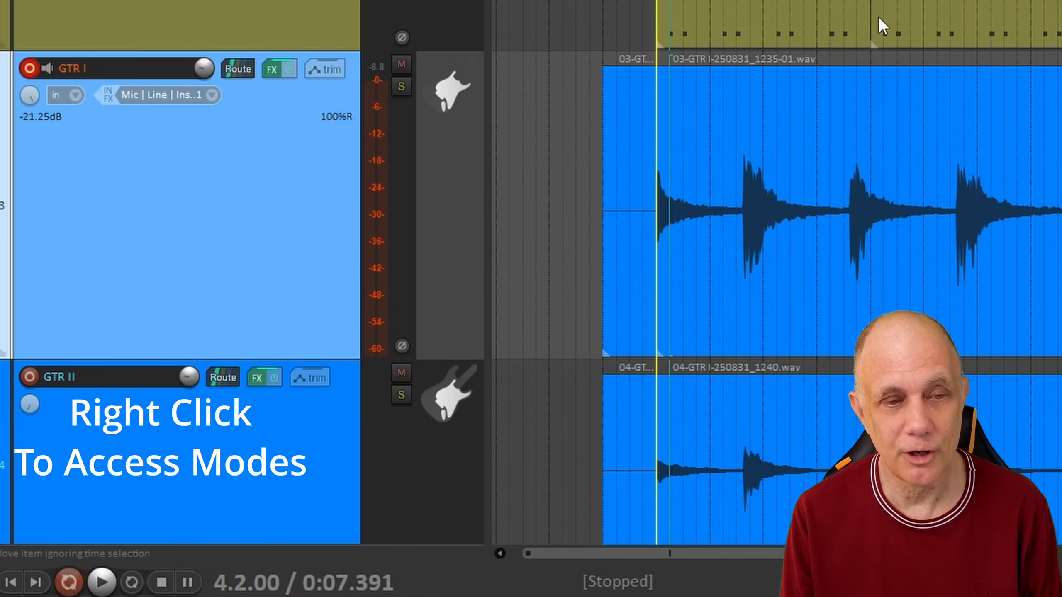
Switch the record mode to time selection auto punch and back to normal, then disarm GTR I.
right_click(68, 583)
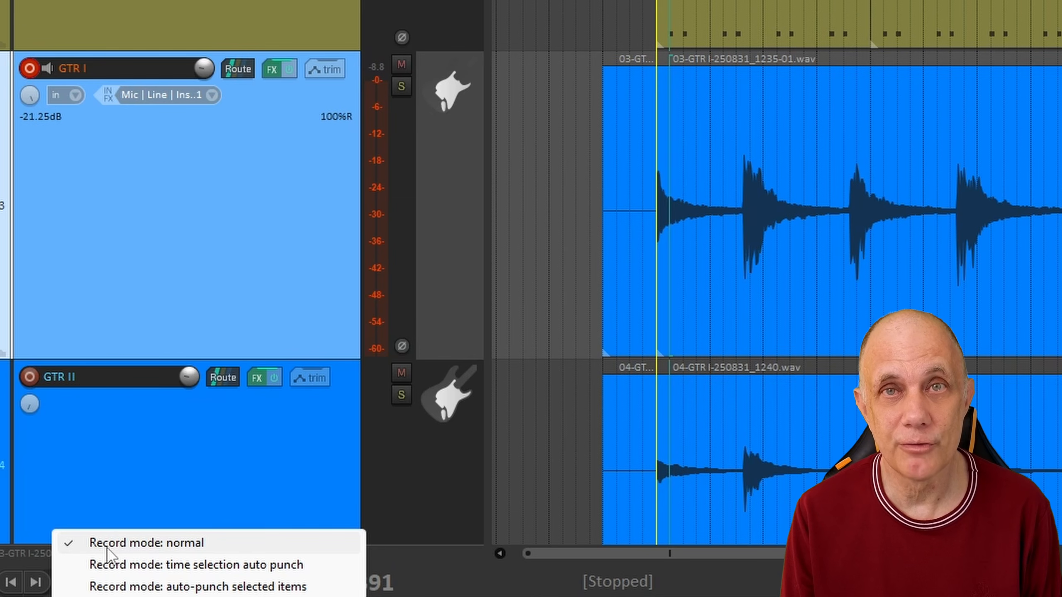
click(112, 568)
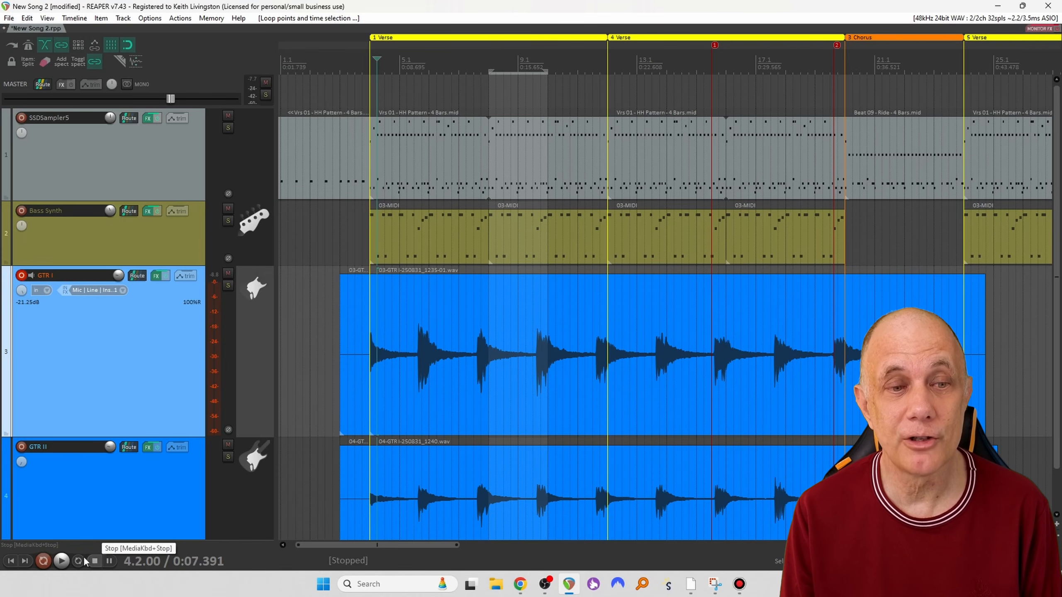
right_click(44, 561)
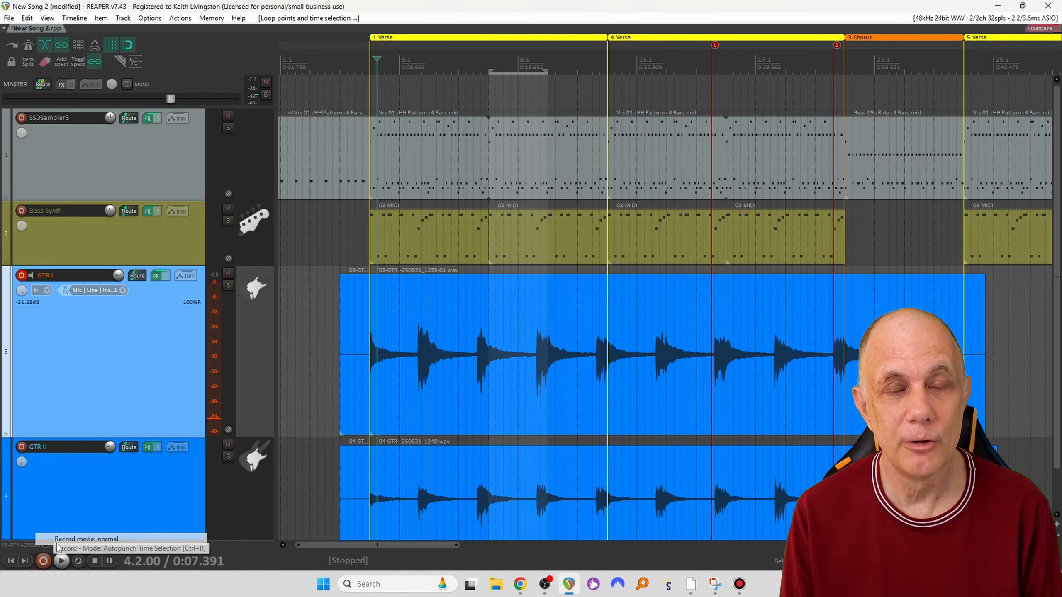
click(57, 548)
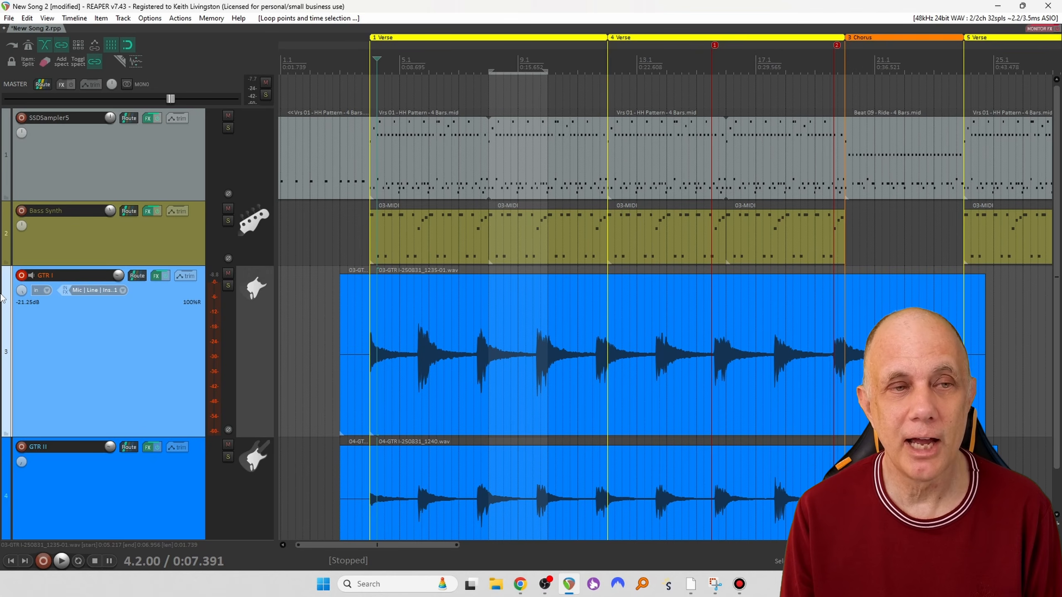
click(22, 275)
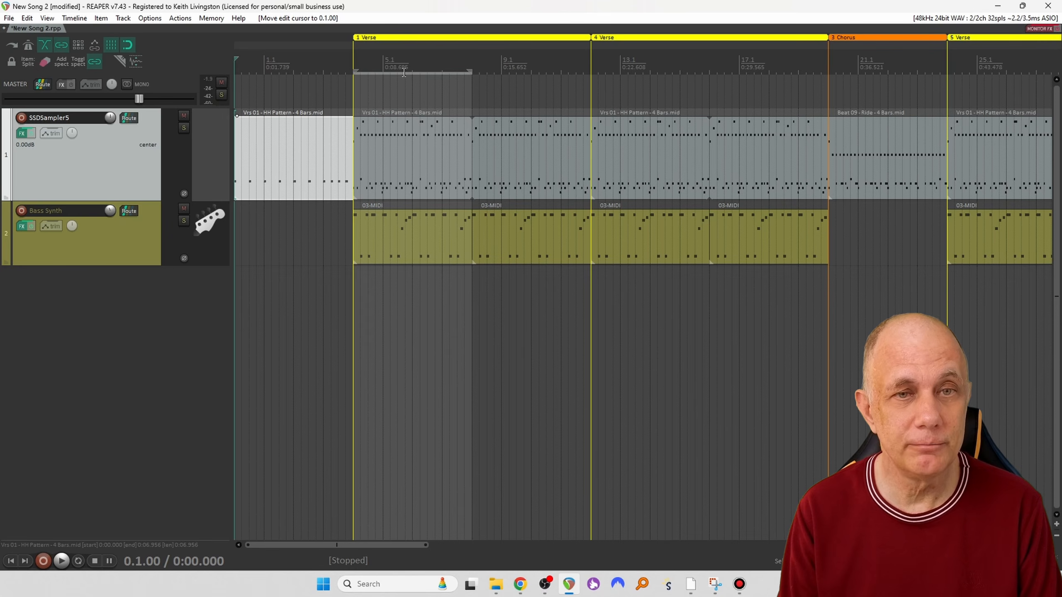
Add a new track below Bass Synth, make it taller and name it GTR I.
double_click(107, 283)
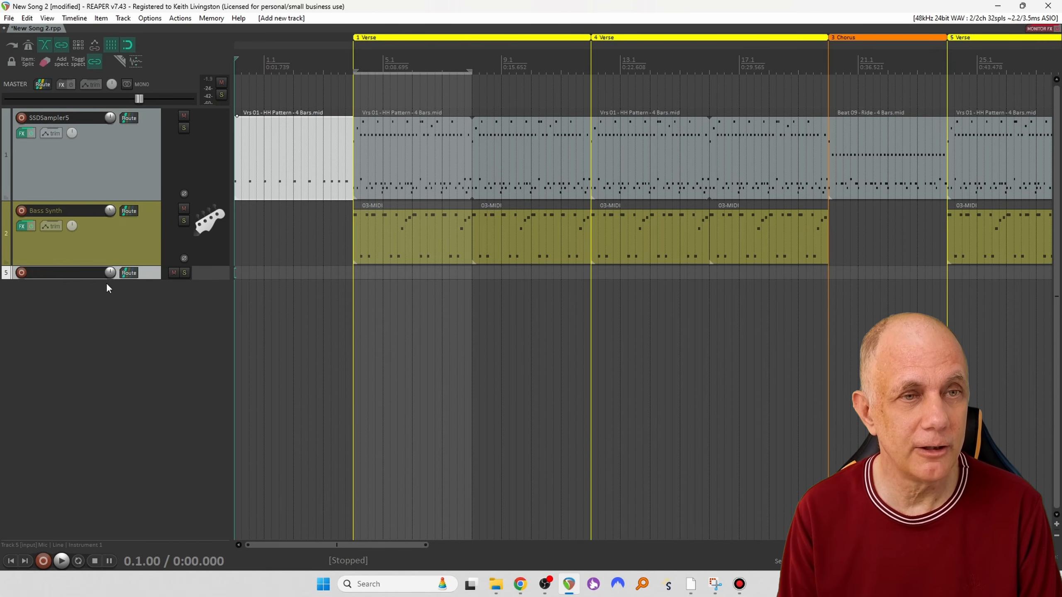
drag(68, 280, 61, 379)
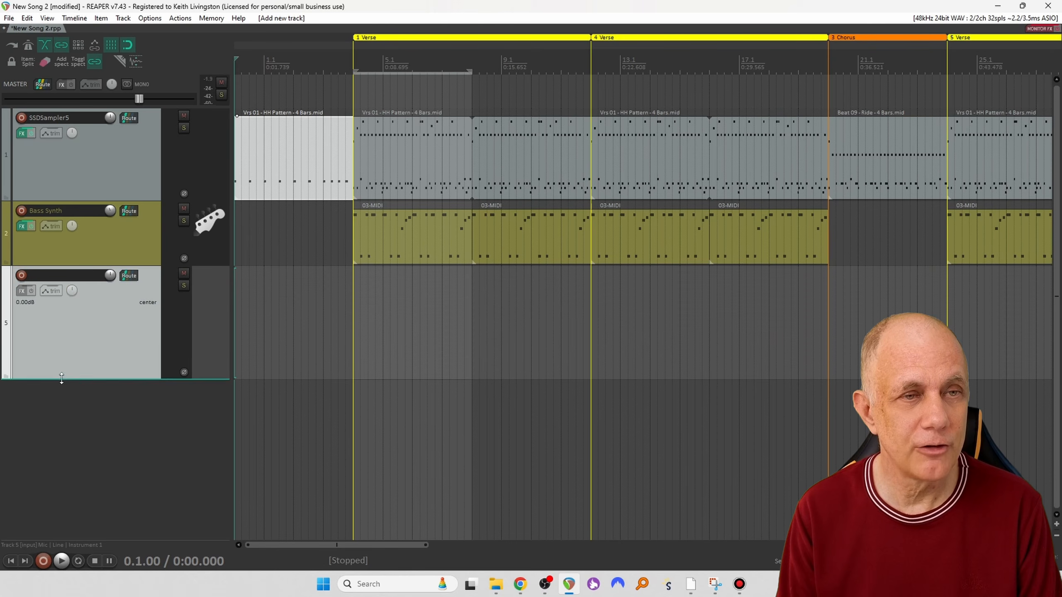
double_click(64, 278)
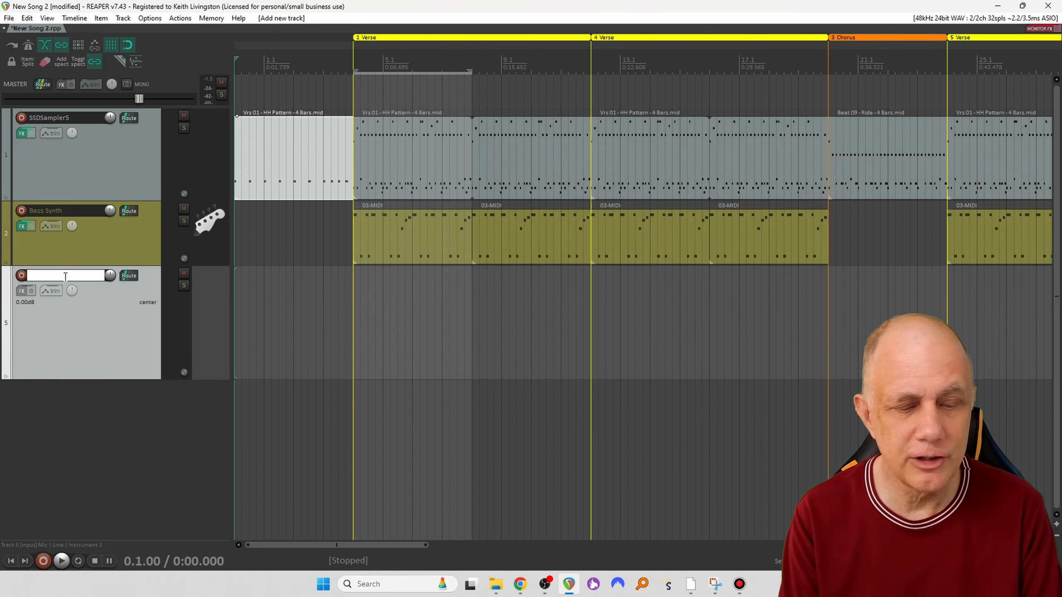
text(GTR 1)
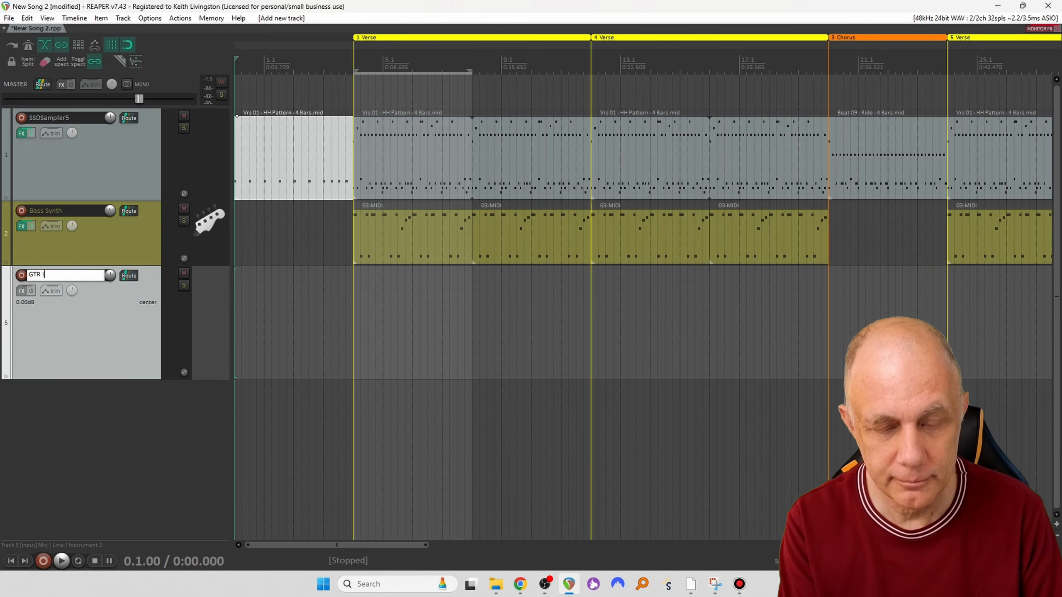
click(71, 343)
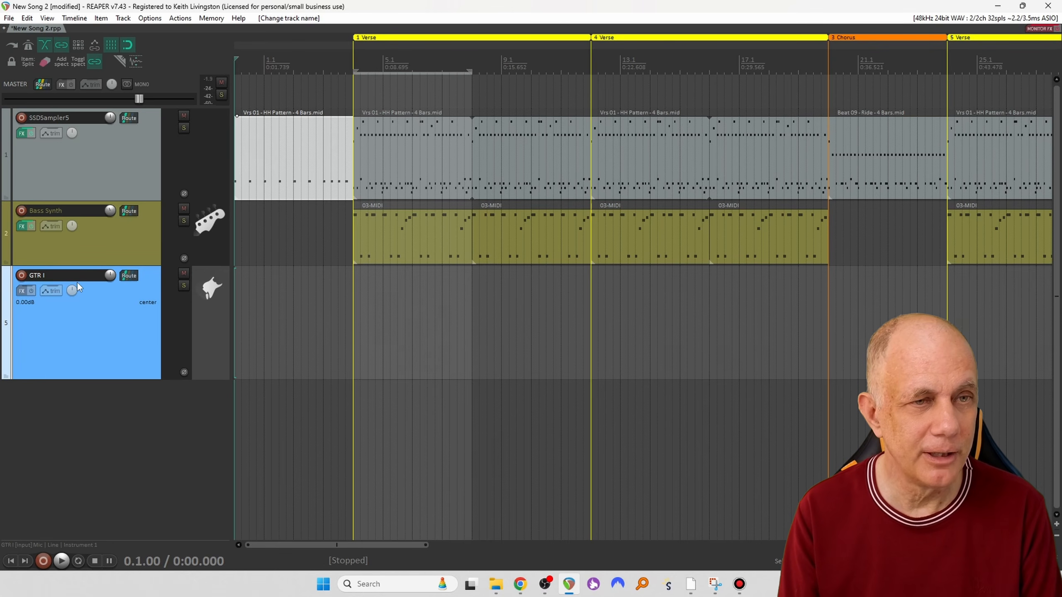
Arm the new GTR I track for recording with the mono input Mic | Line | Instrument 1.
click(23, 276)
click(83, 306)
mouse_move(125, 314)
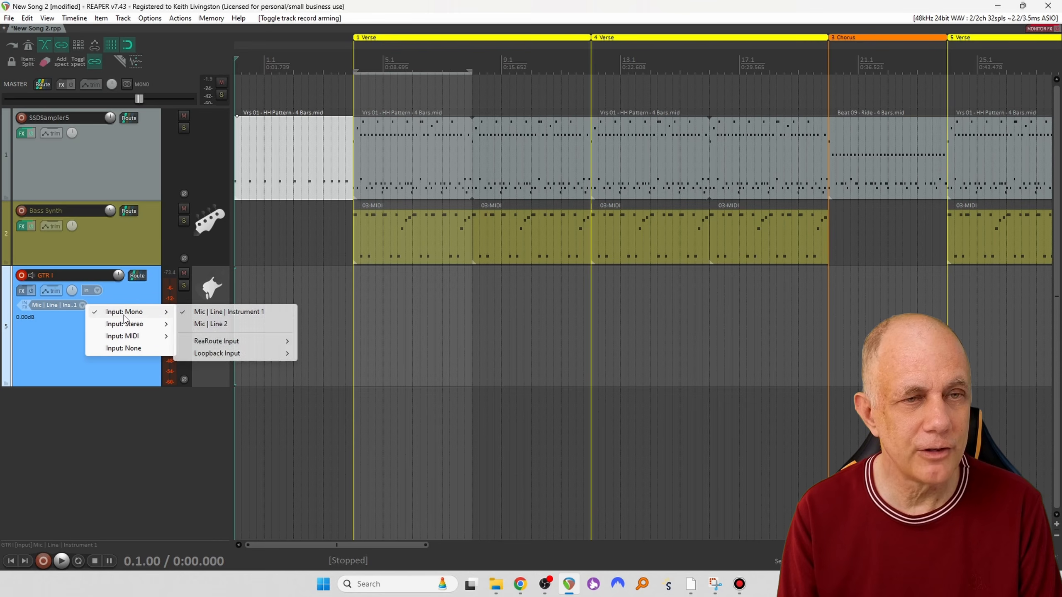
click(214, 314)
Add the VST3 NeuralAmpModeler plugin to the GTR I track.
click(22, 291)
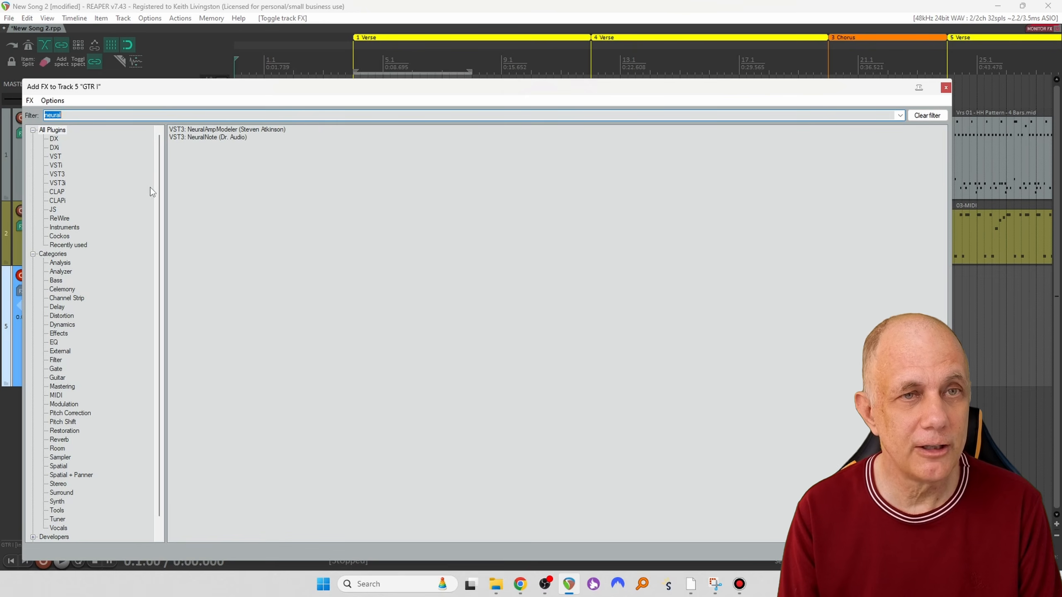
double_click(212, 130)
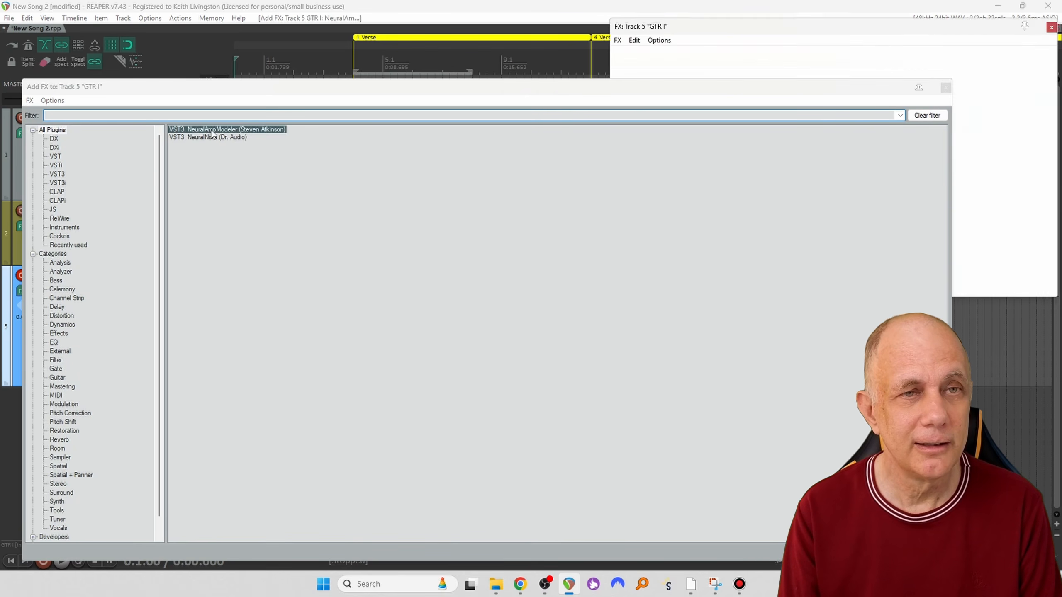
Load the VOX AC30TB BR Crunch BAL DI.nam model into NeuralAmpModeler and close the plugin window.
drag(711, 26, 355, 103)
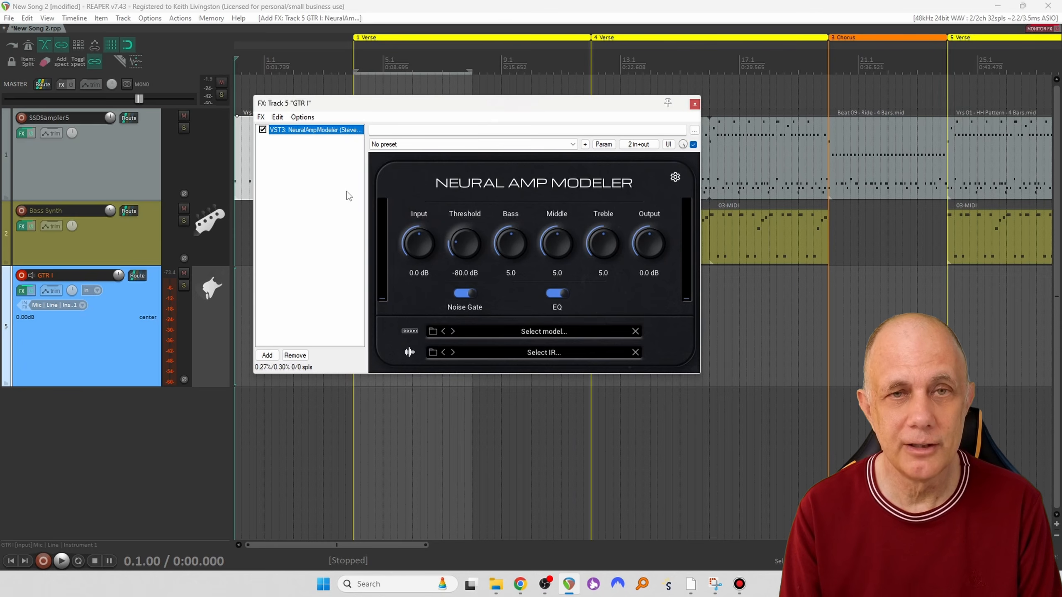
click(432, 331)
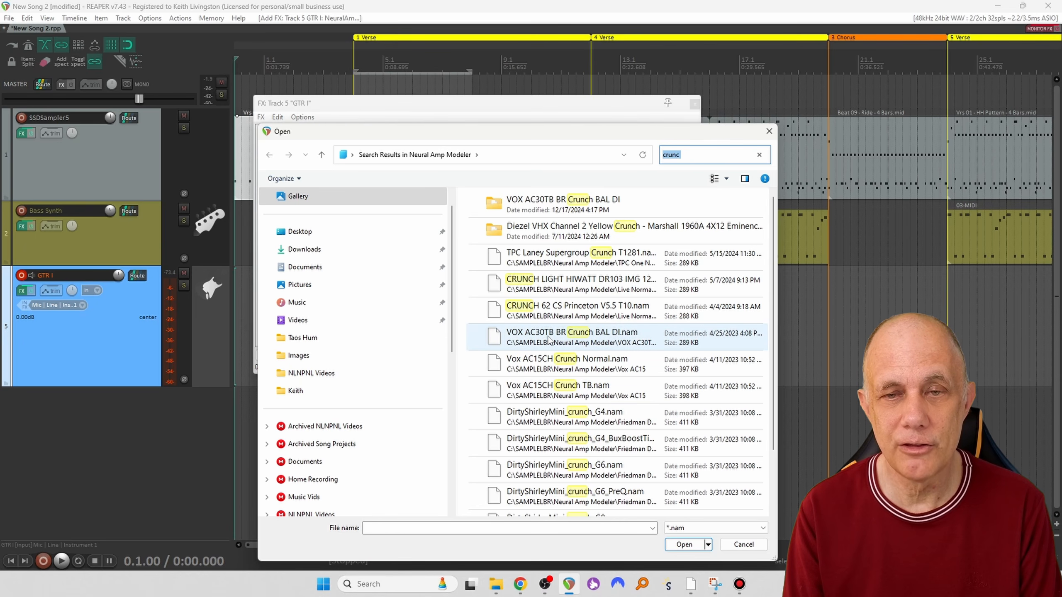
double_click(548, 338)
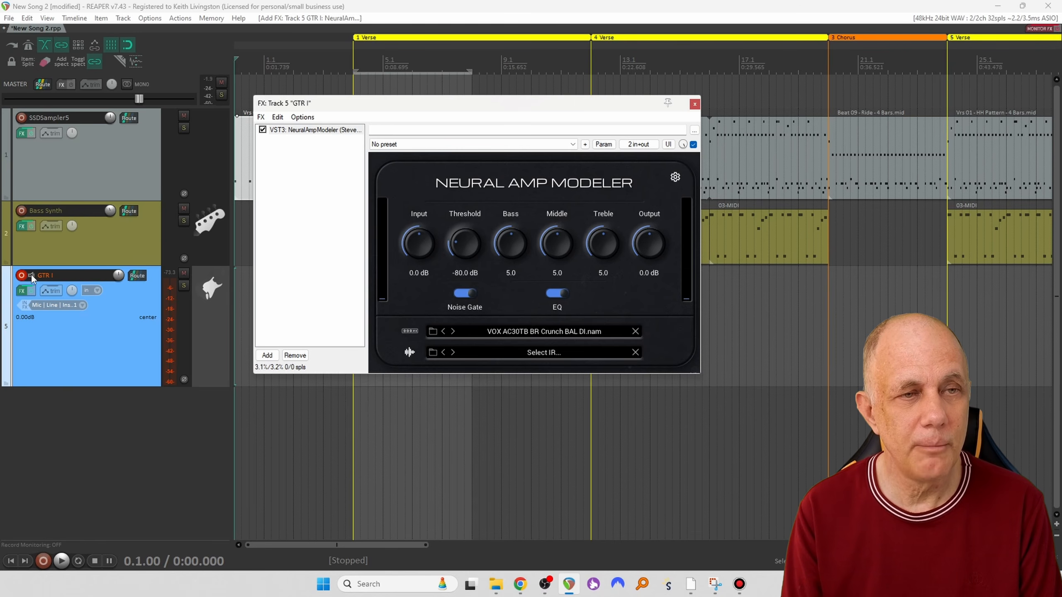
key(Escape)
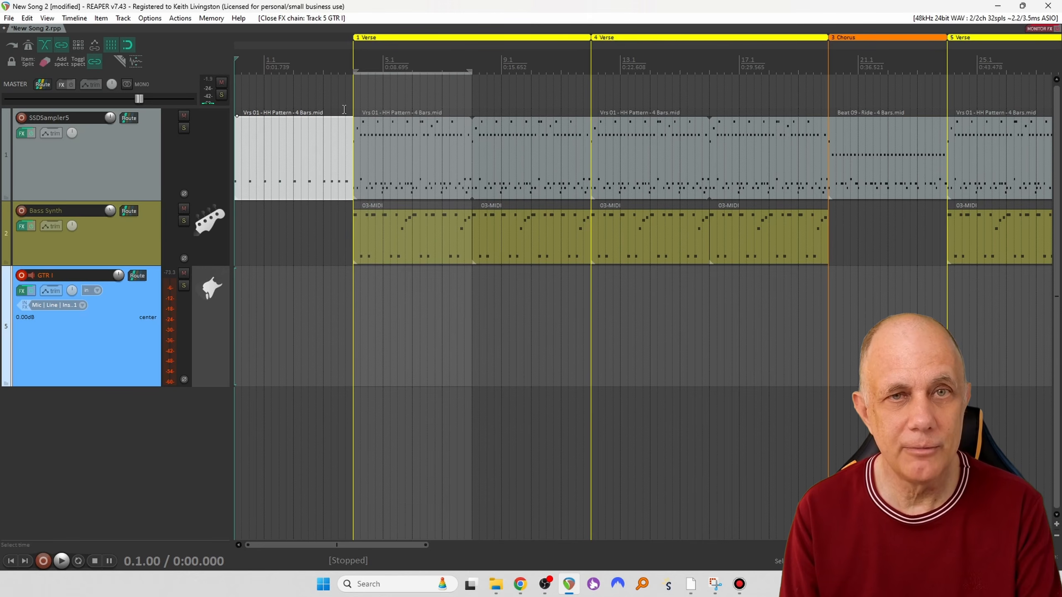
Clear the time selection, make the GTR I track slightly taller and start recording the guitar part.
click(417, 81)
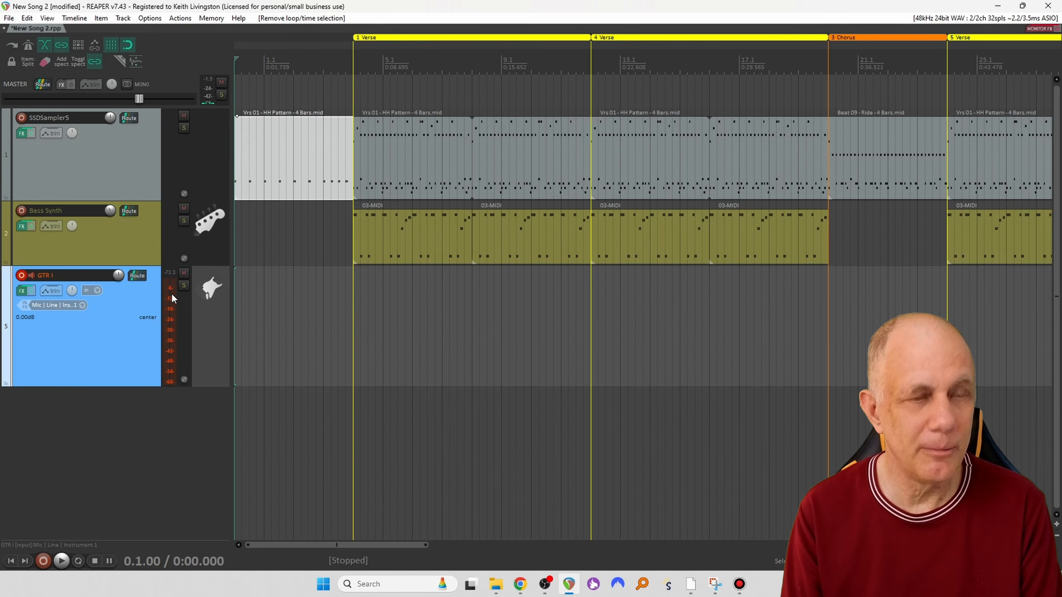
scroll(176, 318, up, 2)
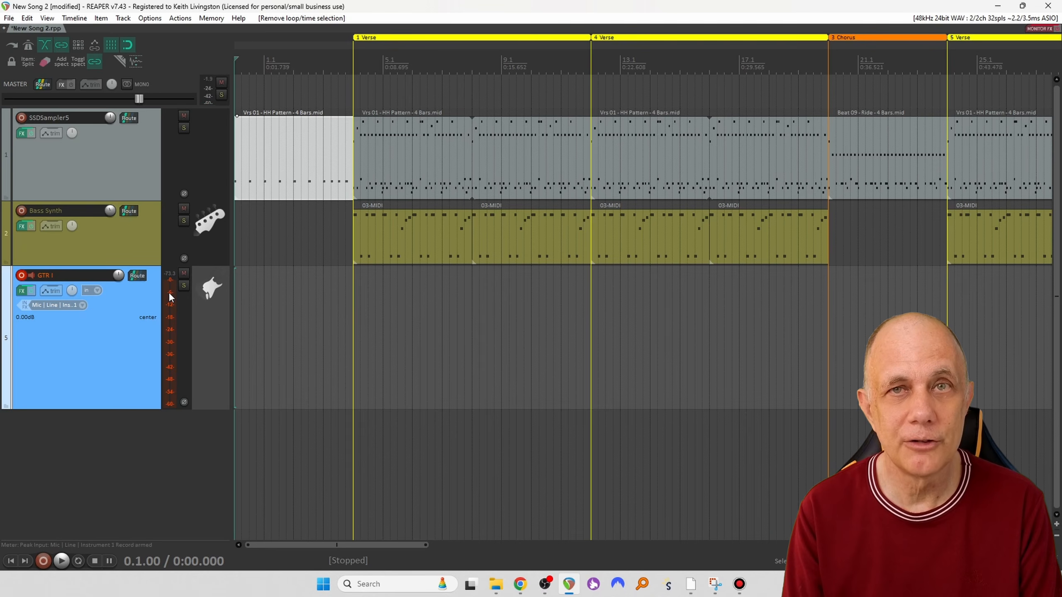
click(42, 561)
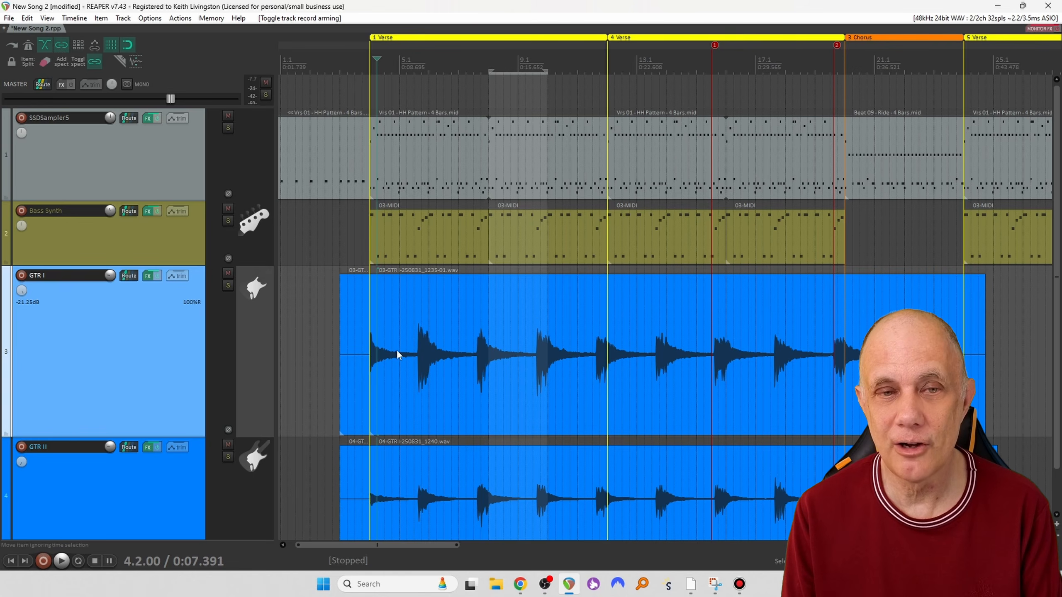
Solo the GTR I track and play its chord near marker 1 twice from 15.2.00.
click(228, 286)
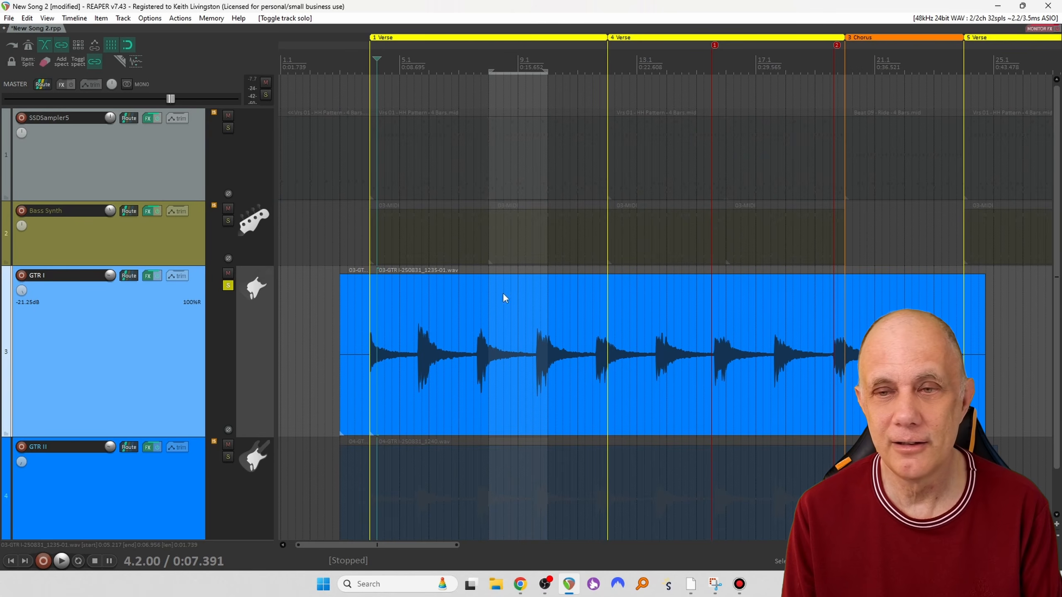
click(700, 267)
key(space)
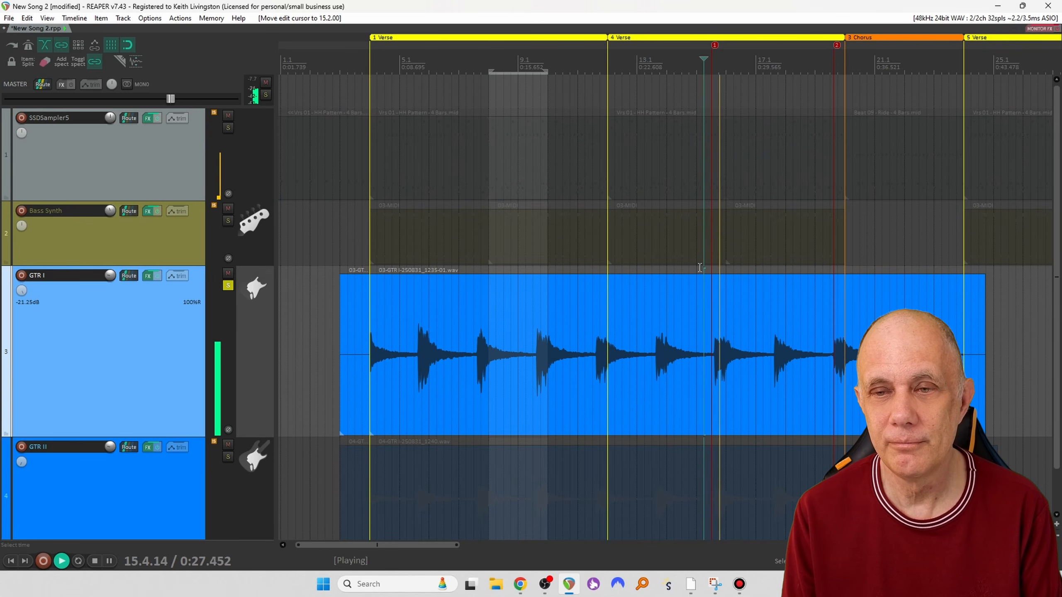
key(space)
key(space)
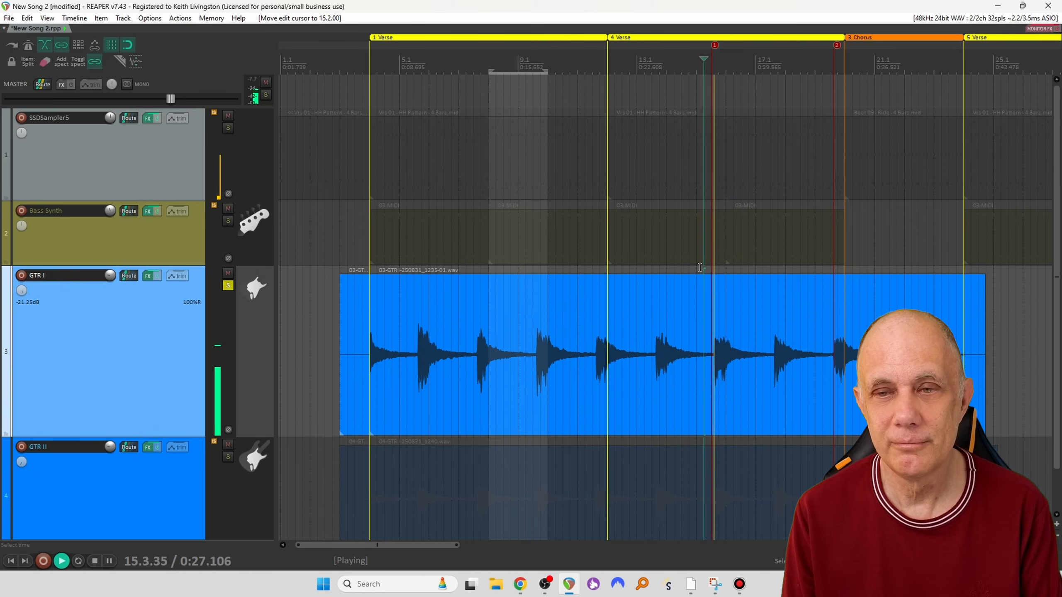
key(space)
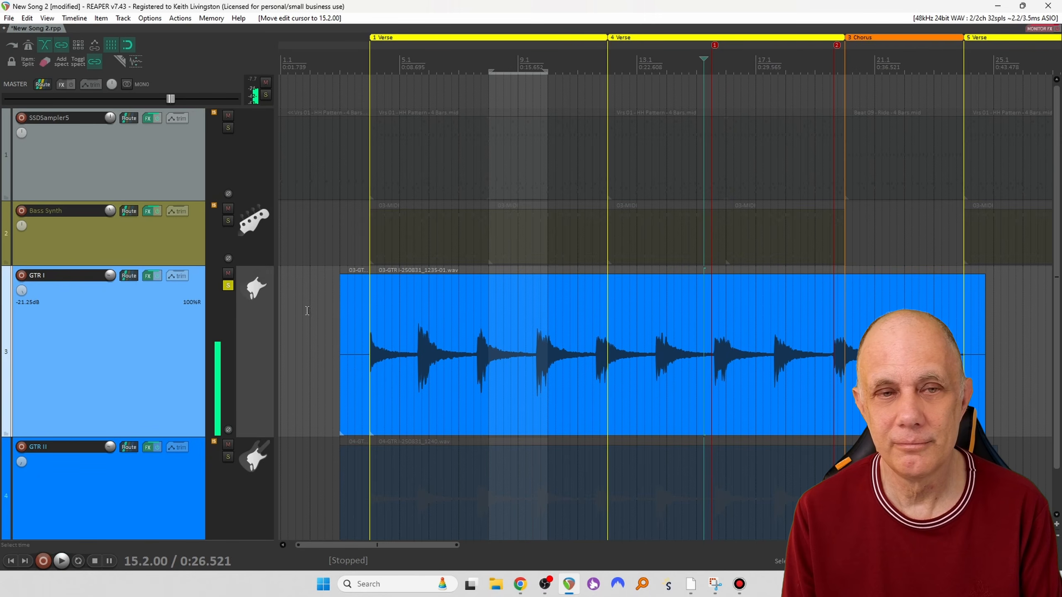
Switch the solo from GTR I to GTR II, play its last chord from 19.3.00, and unsolo the track.
click(228, 286)
click(227, 457)
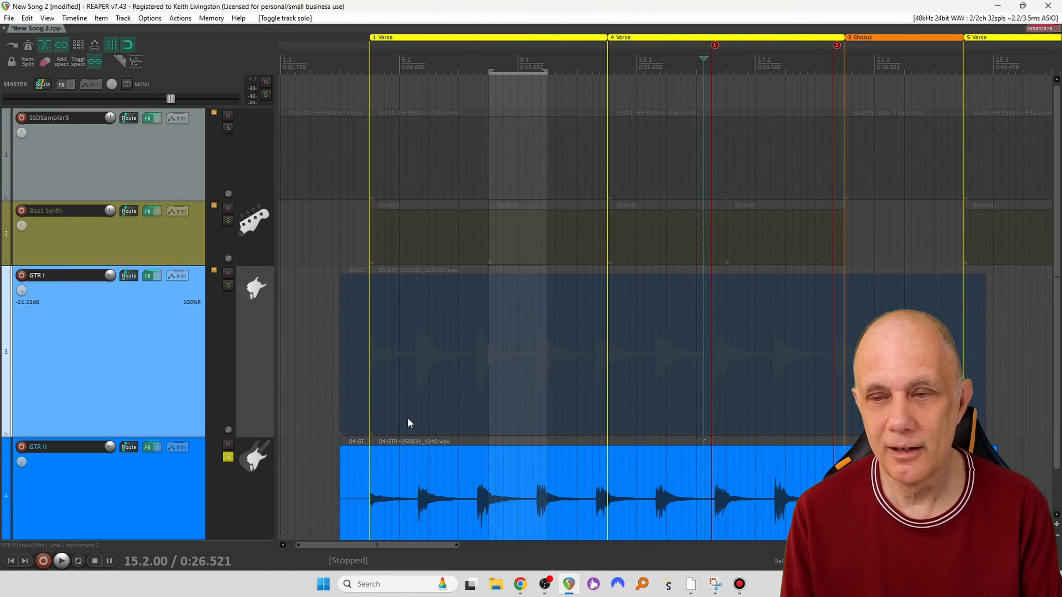
click(827, 437)
key(space)
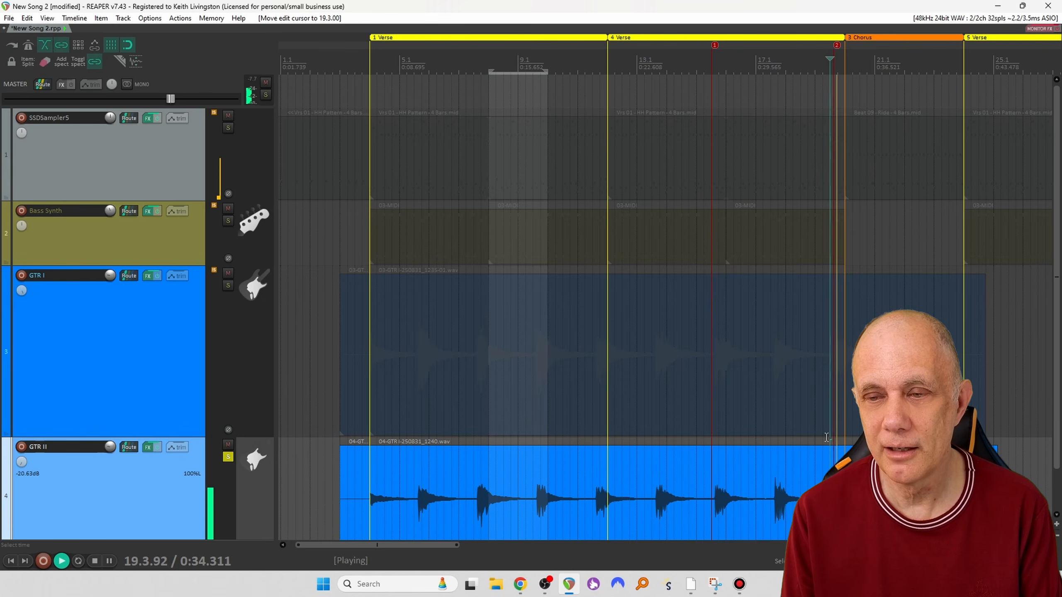
key(space)
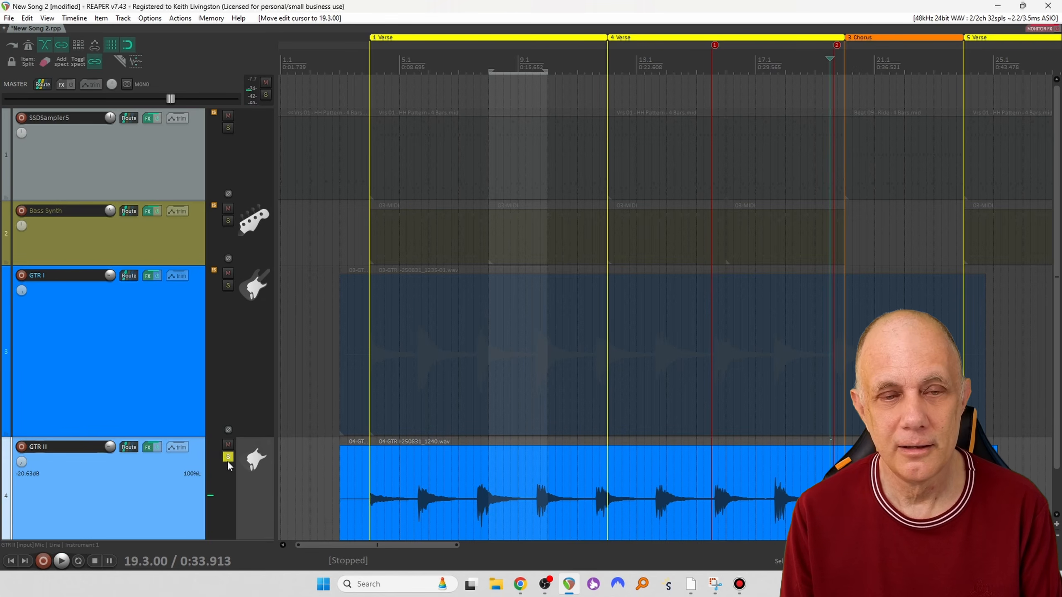
click(228, 456)
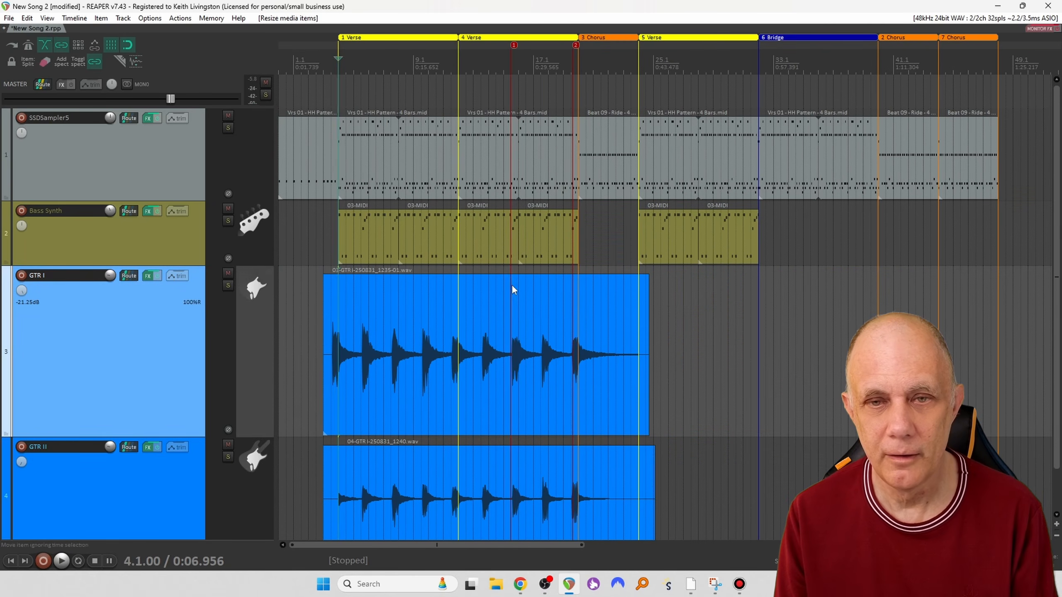
Mark the time range from 15.1.00 to 17.3.50 around the GTR I chord near marker 1.
click(508, 272)
scroll(508, 272, up, 5)
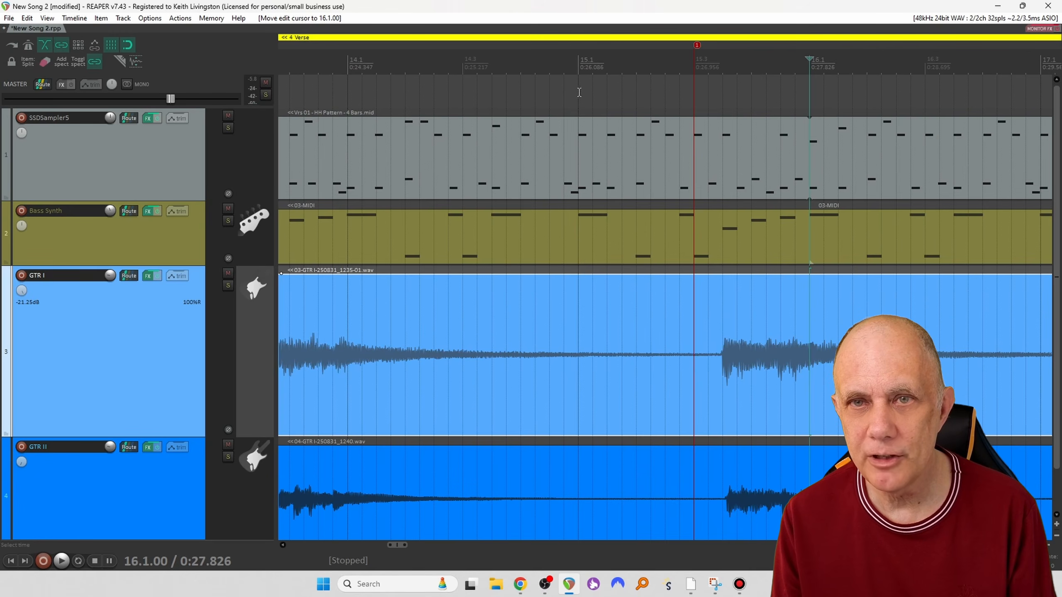
drag(578, 95, 728, 213)
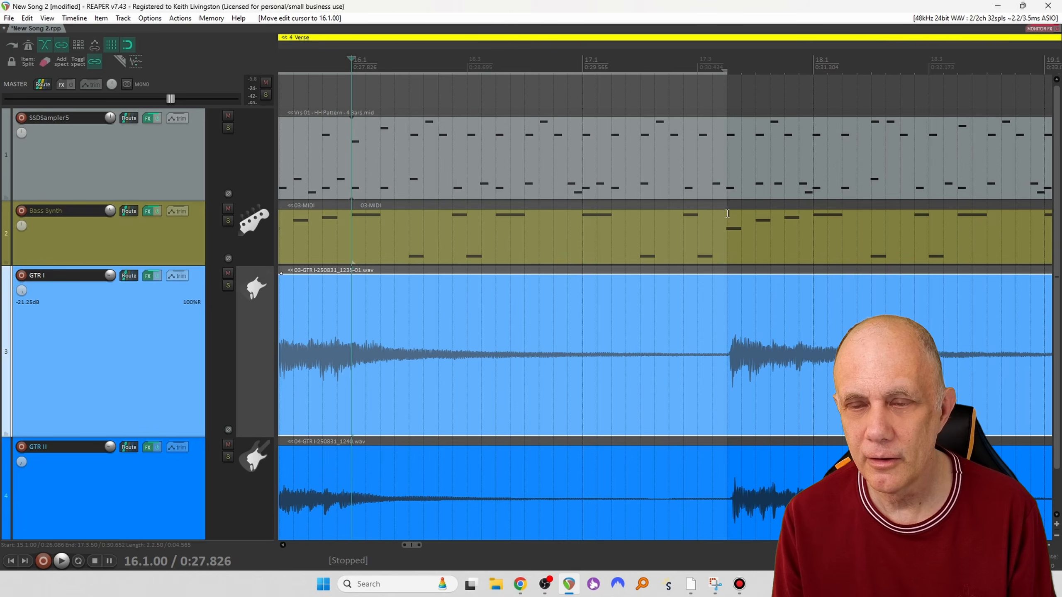
Trim the start of the GTR I recording to just before marker 1 and copy its first remaining chord to the start of the first verse.
scroll(697, 223, down, 10)
scroll(697, 222, down, 4)
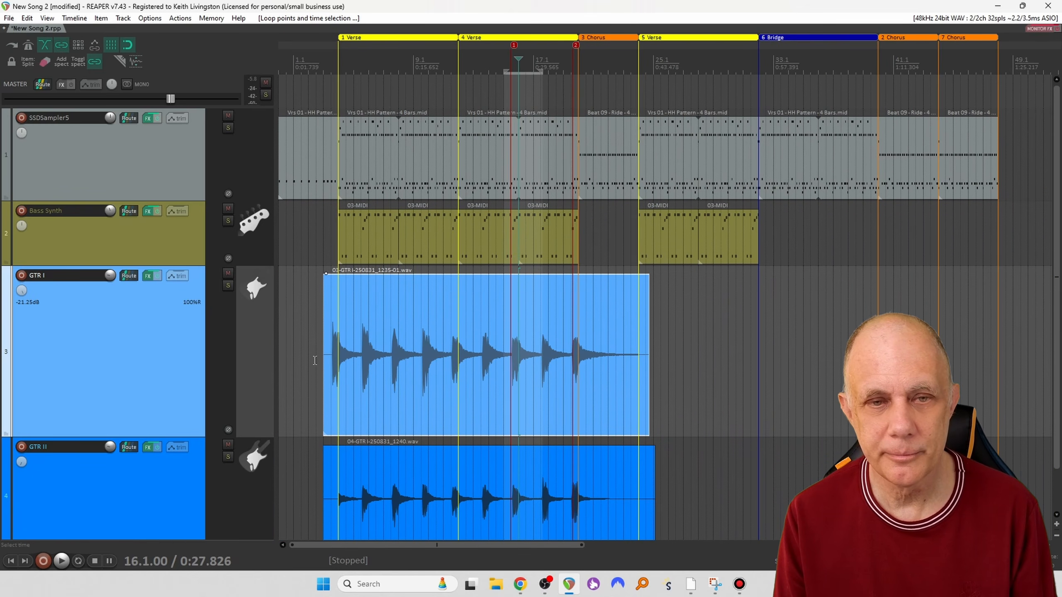
drag(324, 361, 497, 360)
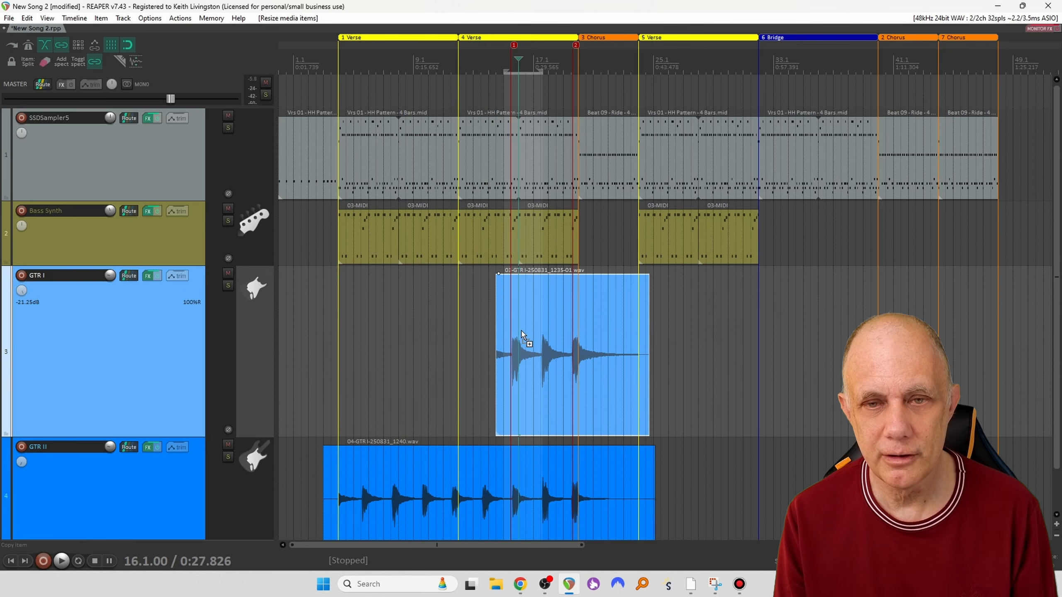
drag(517, 344, 344, 342)
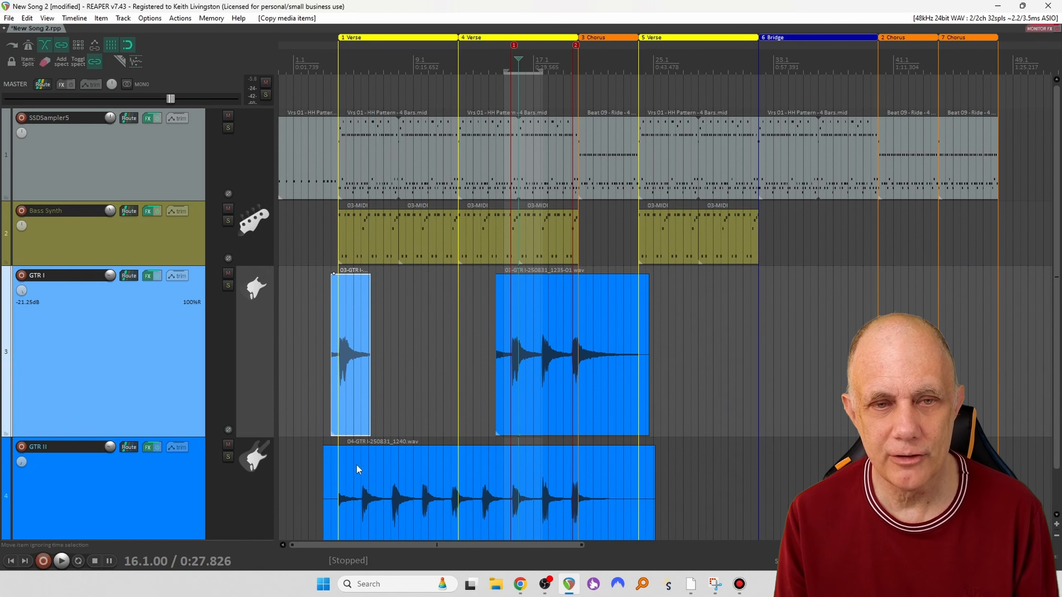
Move the copied GTR I chord back to start at 3.1.00 and play its timing against the count-in from 2.3.25.
click(322, 335)
scroll(341, 342, up, 8)
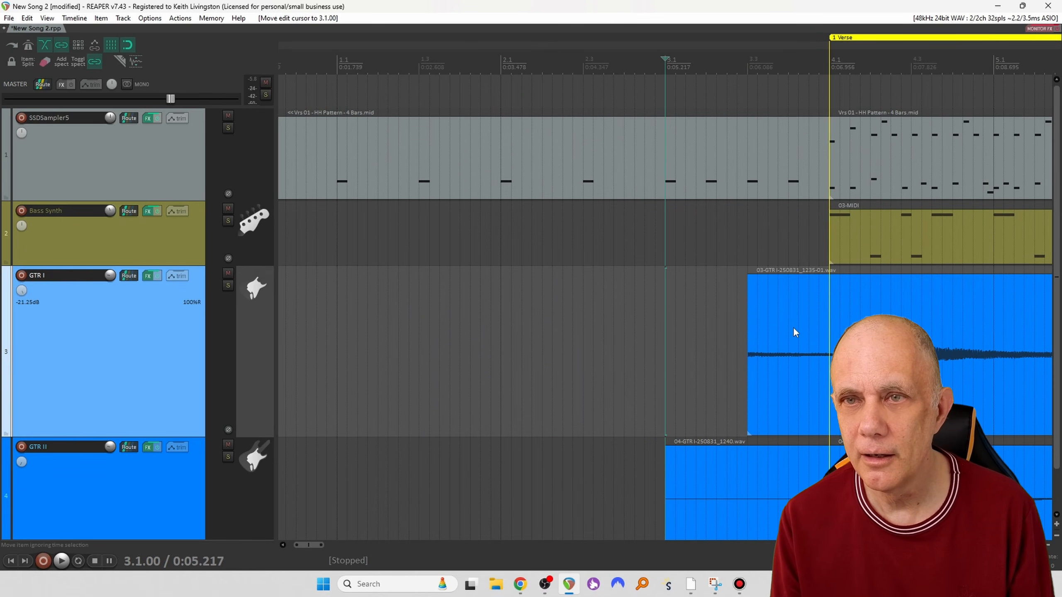
click(750, 72)
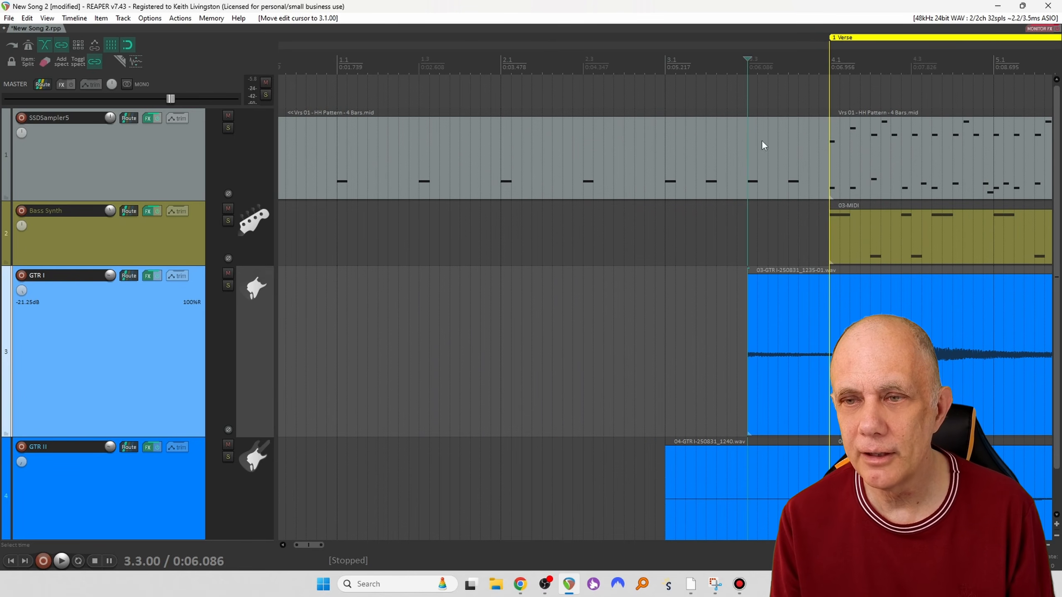
drag(775, 375, 693, 372)
click(593, 314)
key(space)
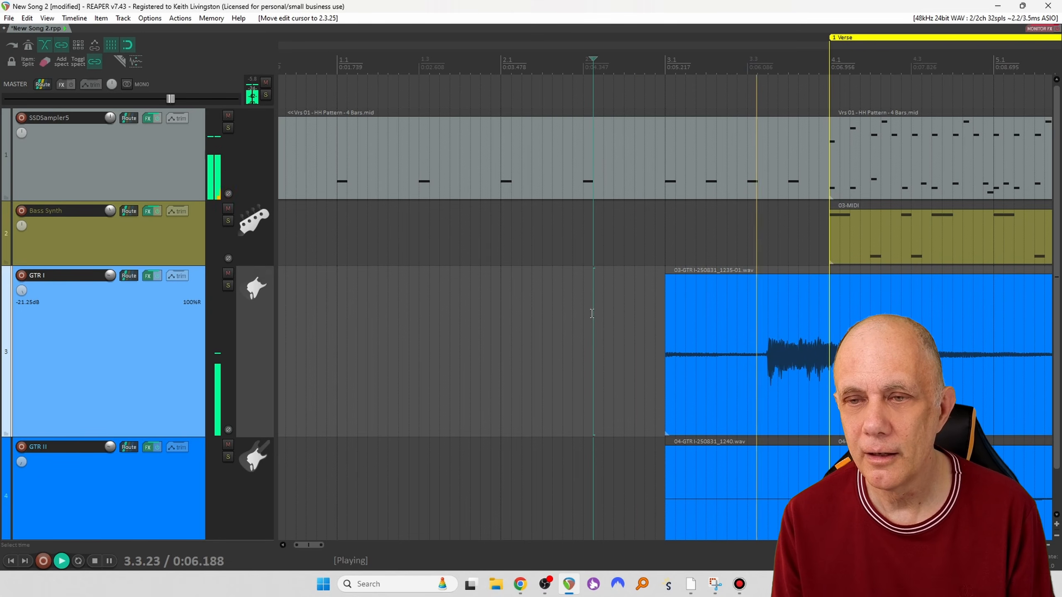
key(space)
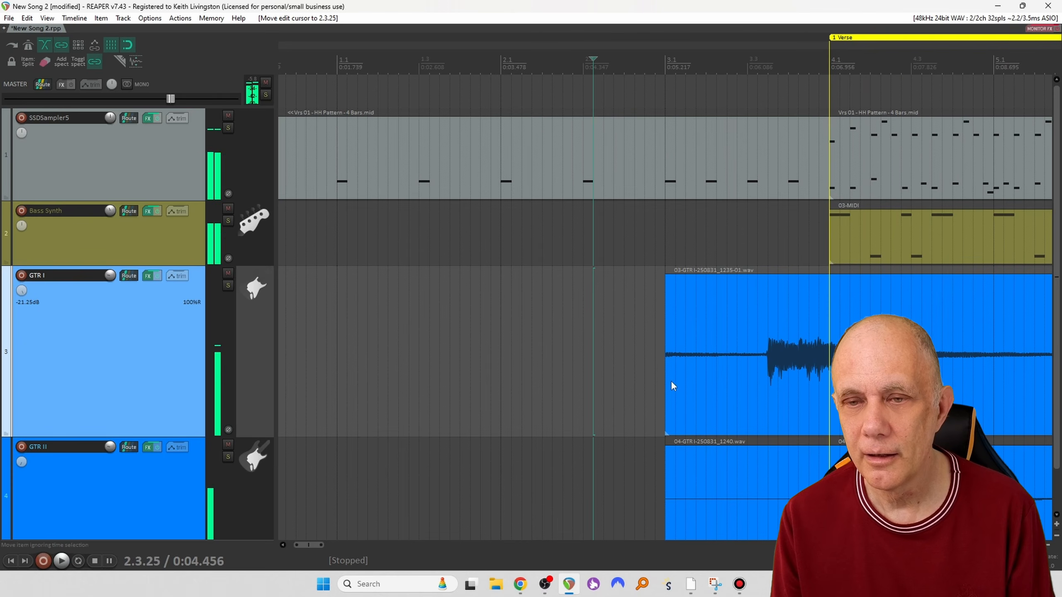
Trim the silence before the copied GTR I chord, fade it in up to the chord's attack and play the result.
drag(666, 382, 758, 378)
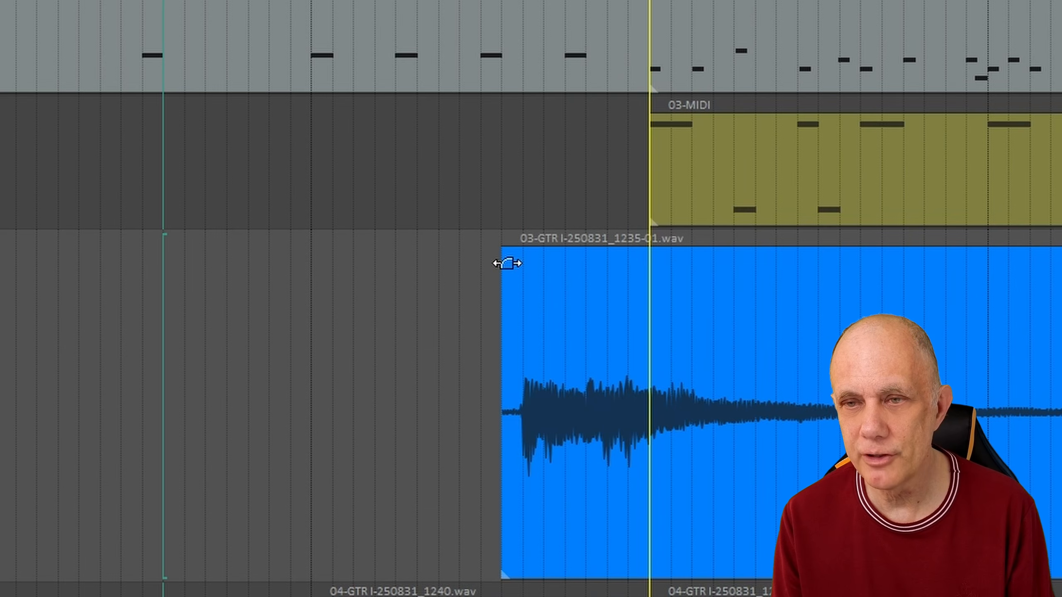
drag(505, 256, 525, 254)
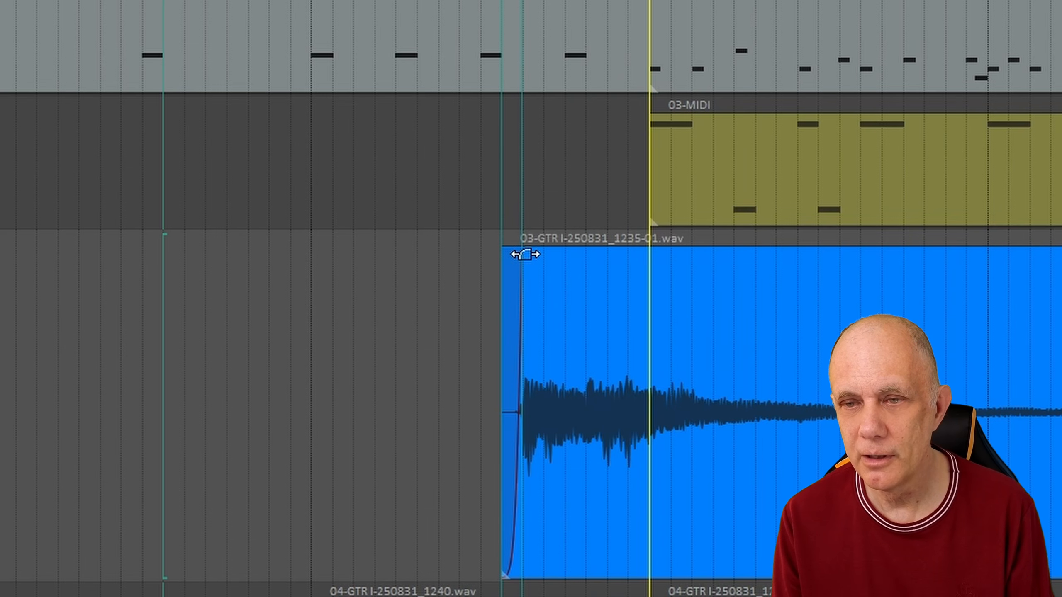
click(405, 267)
key(space)
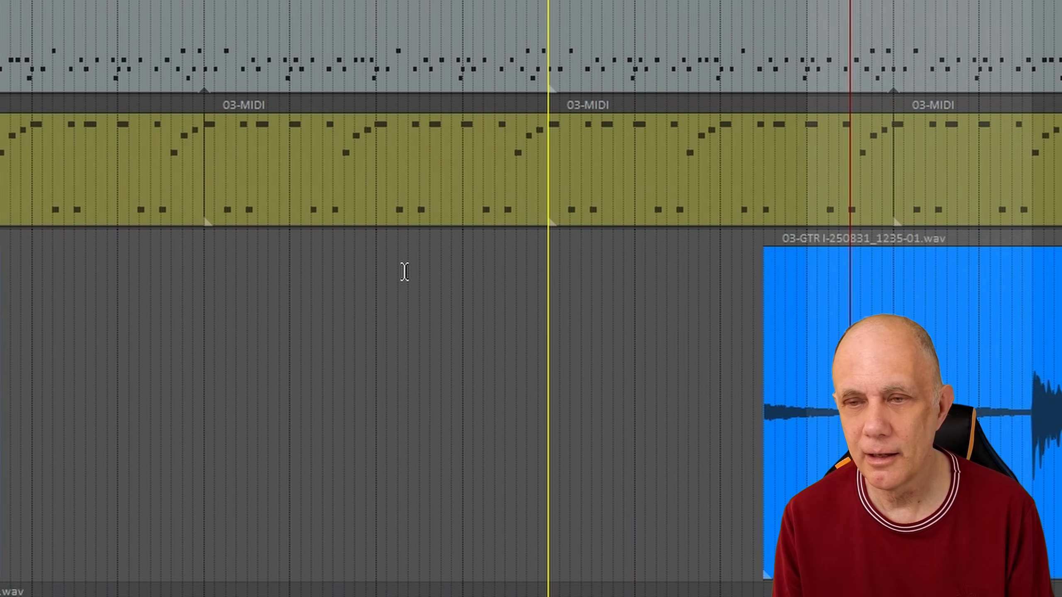
Trim the start of the GTR II recording to its last chord at 19.3.00 and mark the time range from 19.3.00 to 22.3.50.
scroll(404, 272, down, 2)
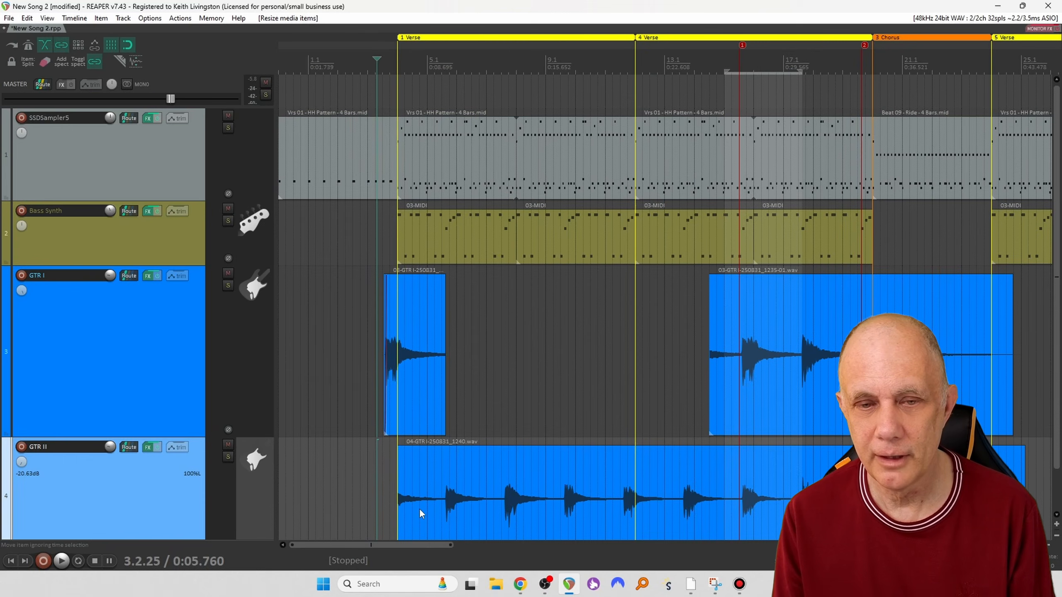
click(419, 508)
drag(401, 502, 561, 502)
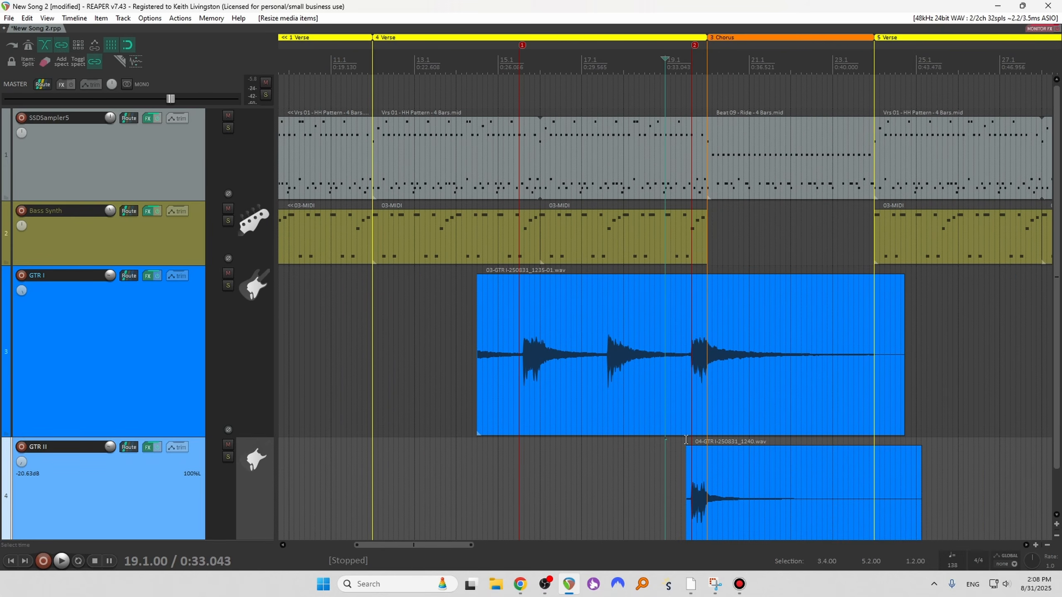
drag(685, 440, 815, 454)
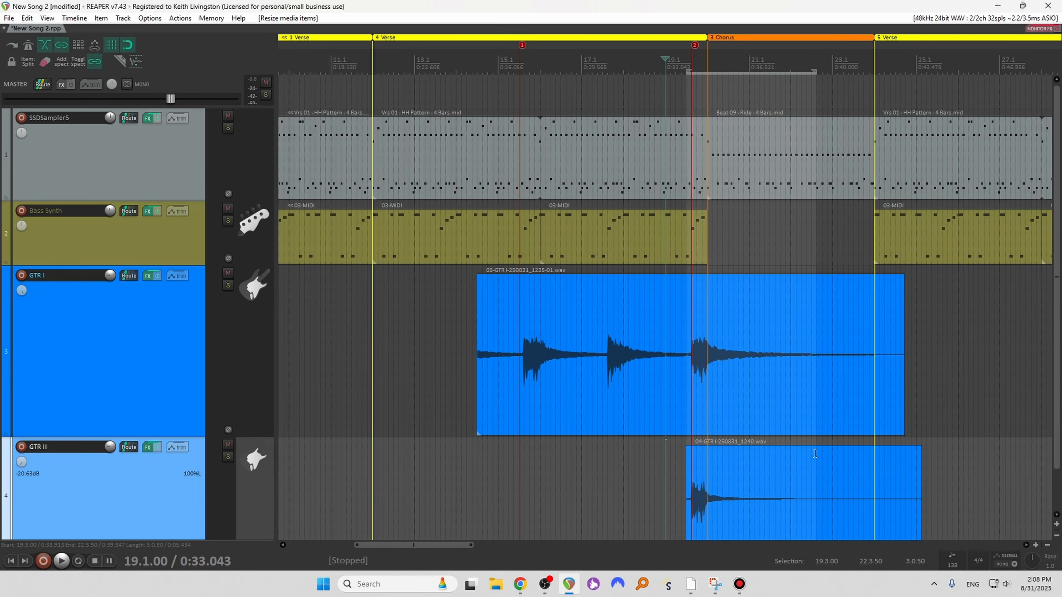
Copy the trimmed GTR II chord to 3.3.00, lining it up with the copied GTR I chord before the first verse.
click(753, 464)
drag(748, 486, 357, 504)
drag(386, 545, 313, 551)
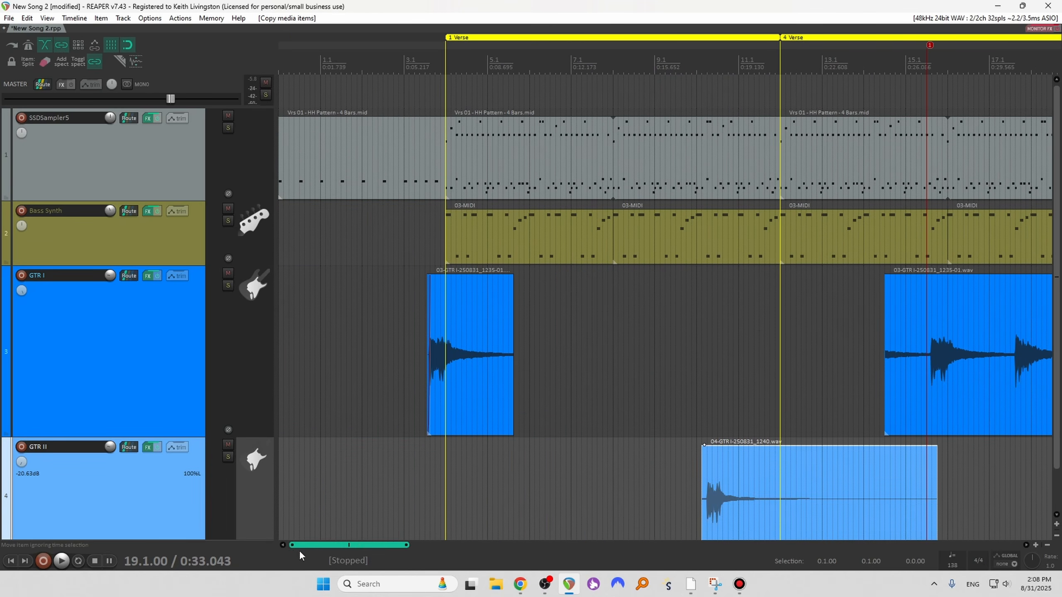
drag(714, 487, 433, 485)
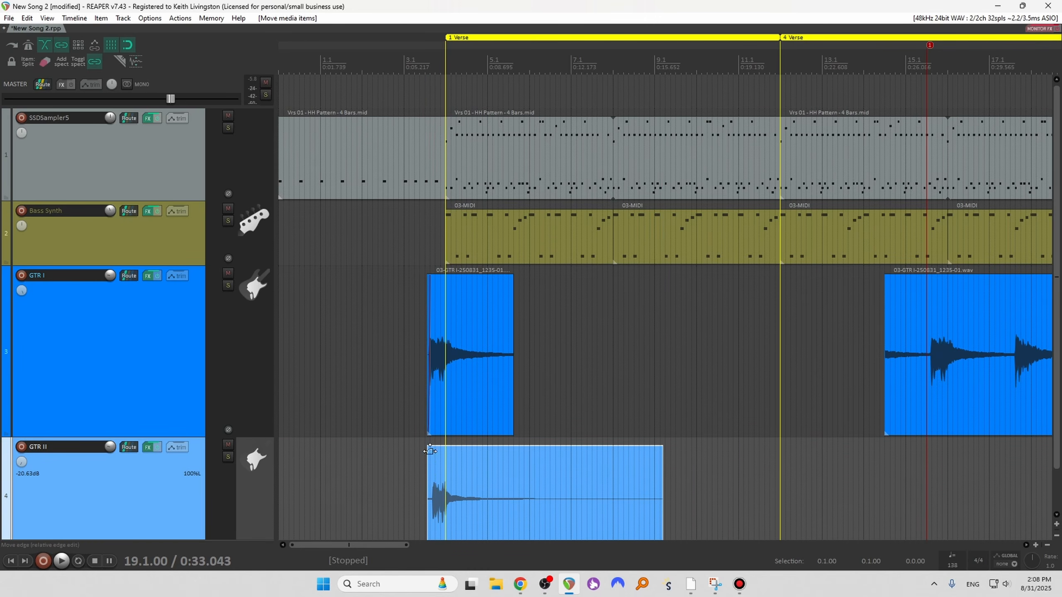
Play both copied guitar chords from 3.2.75 and trim the end of the GTR II copy to match the GTR I copy.
scroll(432, 487, up, 8)
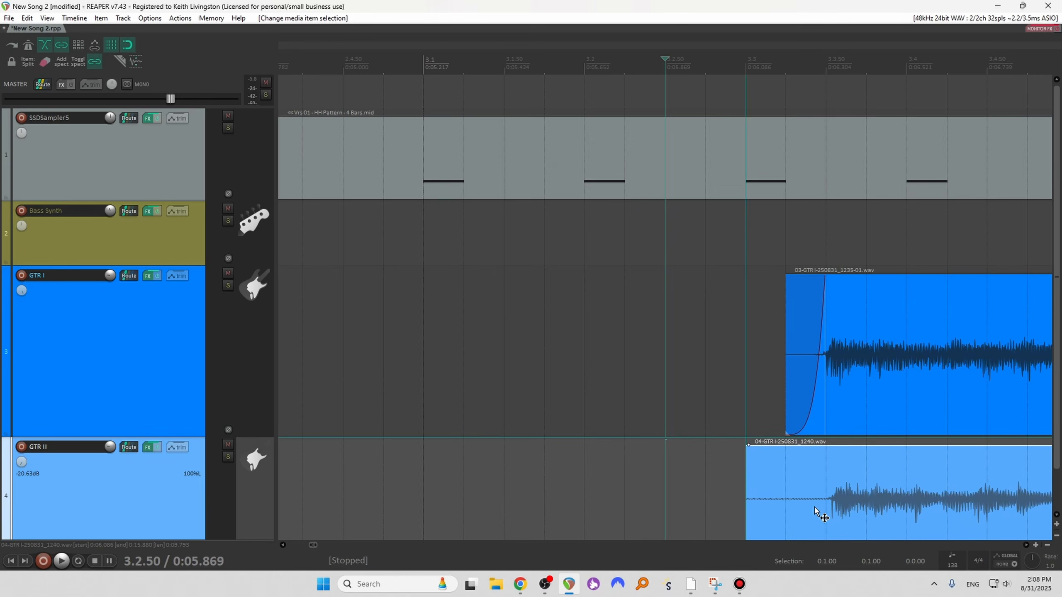
click(714, 387)
key(space)
scroll(703, 375, down, 8)
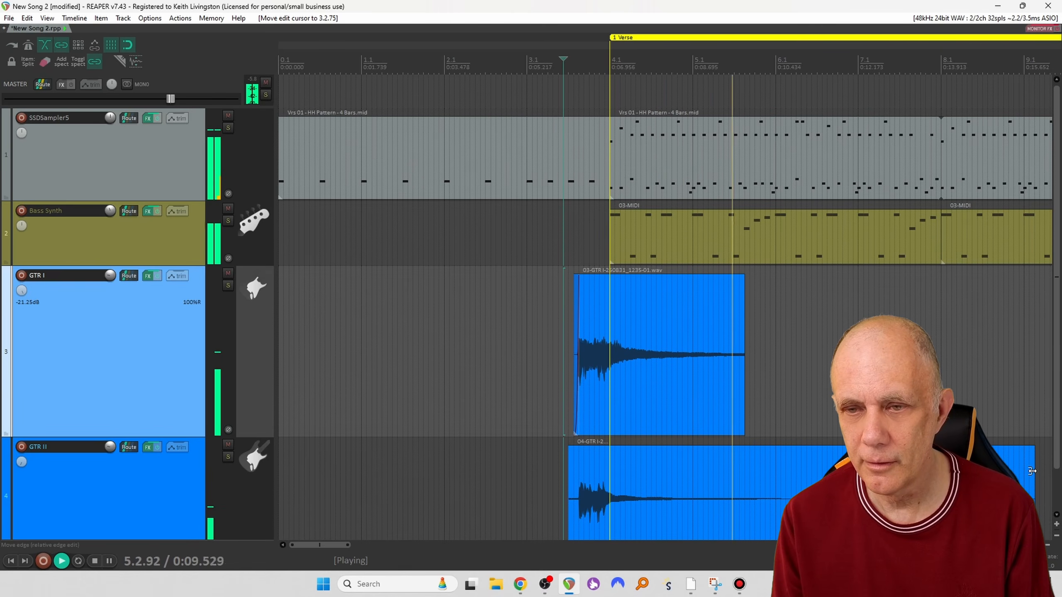
key(space)
drag(1031, 470, 743, 494)
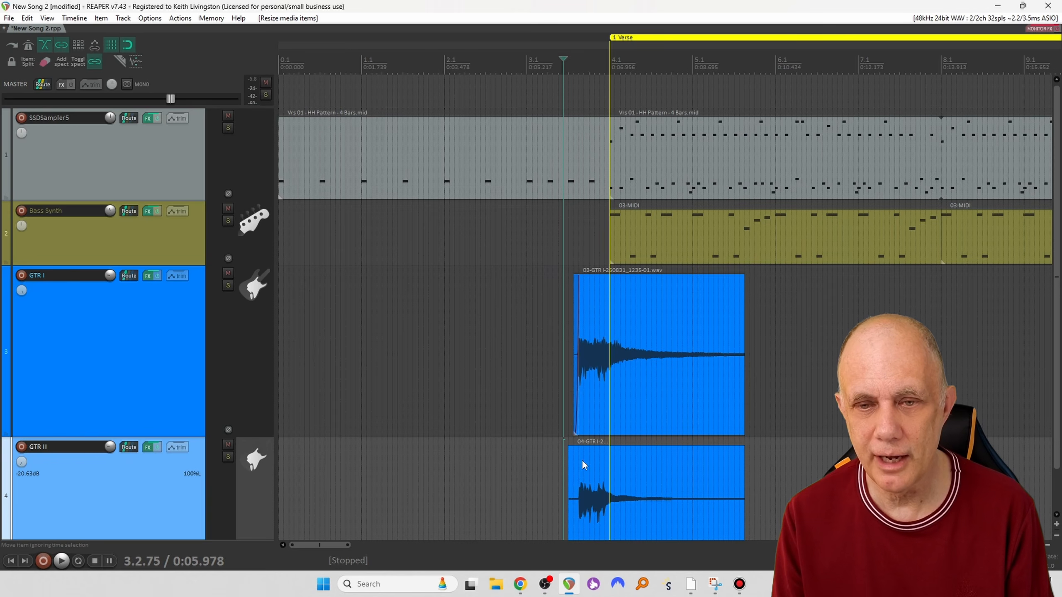
Trim the start of the GTR II chord to match GTR I and copy both chords two bars later.
drag(570, 472, 576, 471)
click(606, 396)
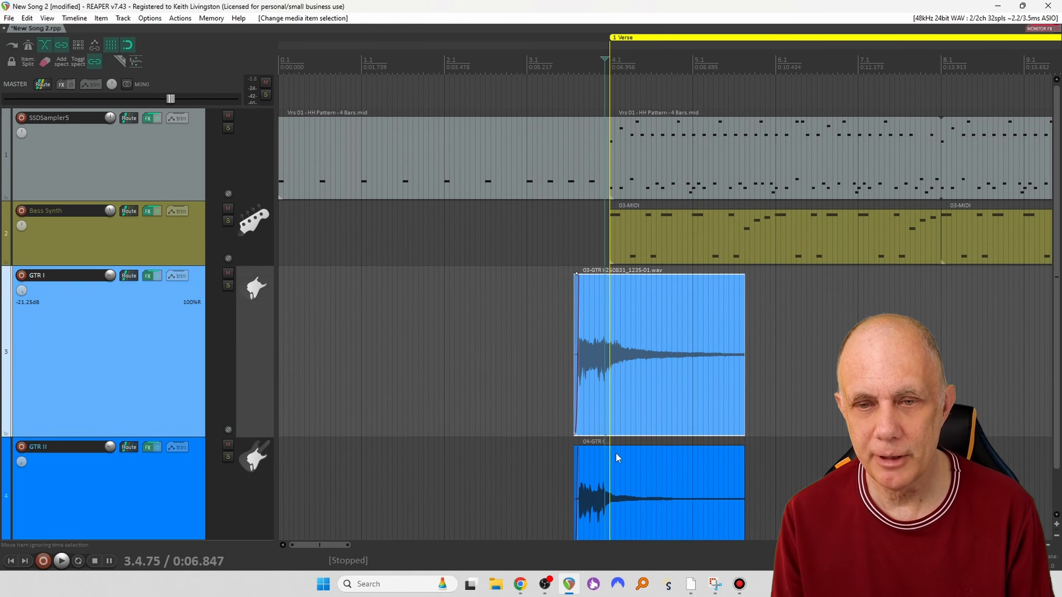
ctrl+click(623, 494)
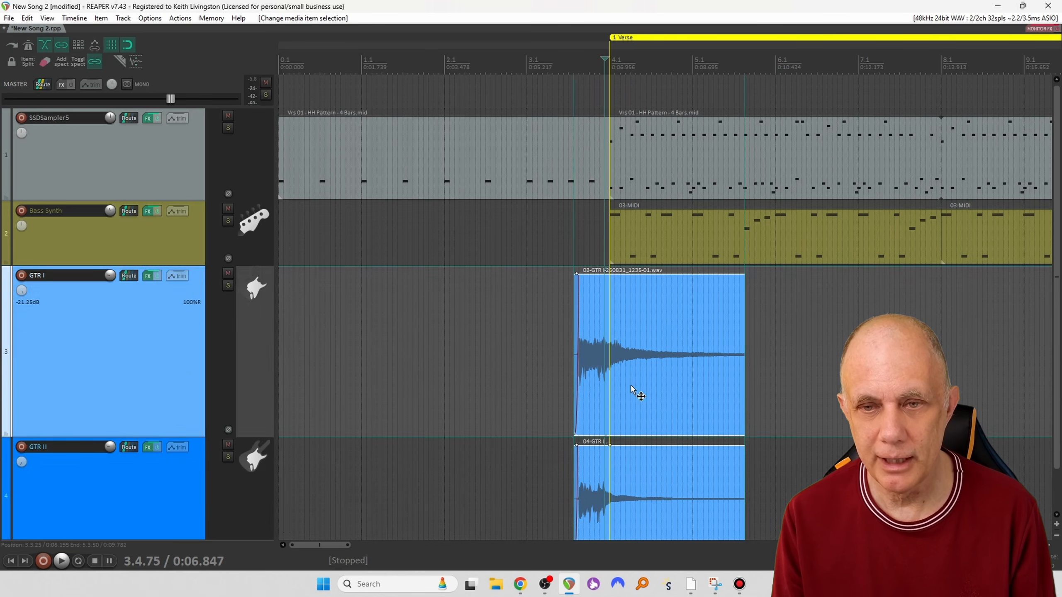
click(630, 385)
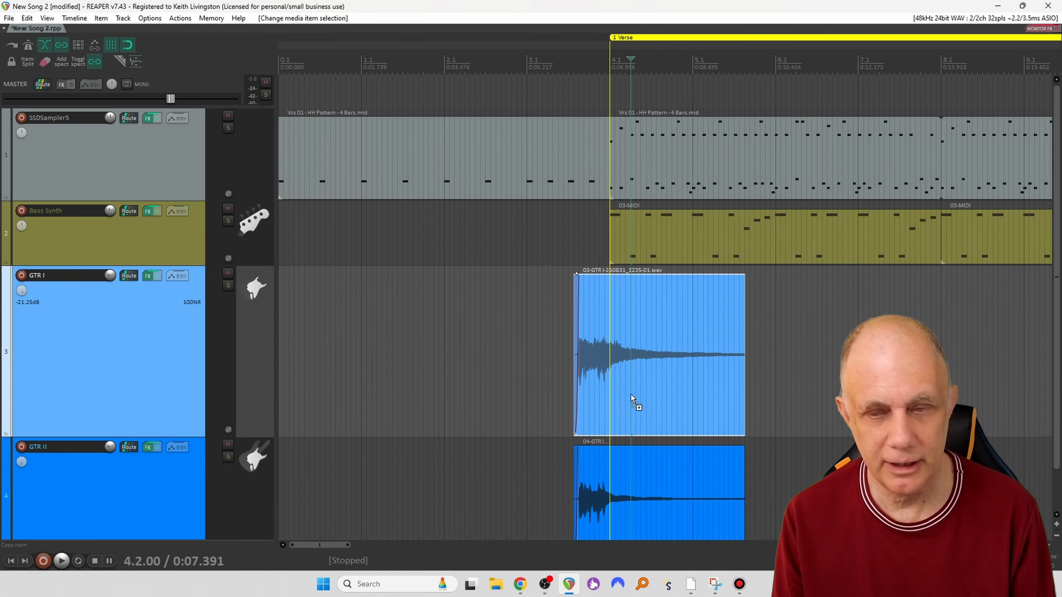
ctrl+click(630, 485)
drag(633, 405, 804, 398)
Play the join between the guitar chords from 5.1.25 and the whole passage again from 3.2.50.
click(696, 266)
key(space)
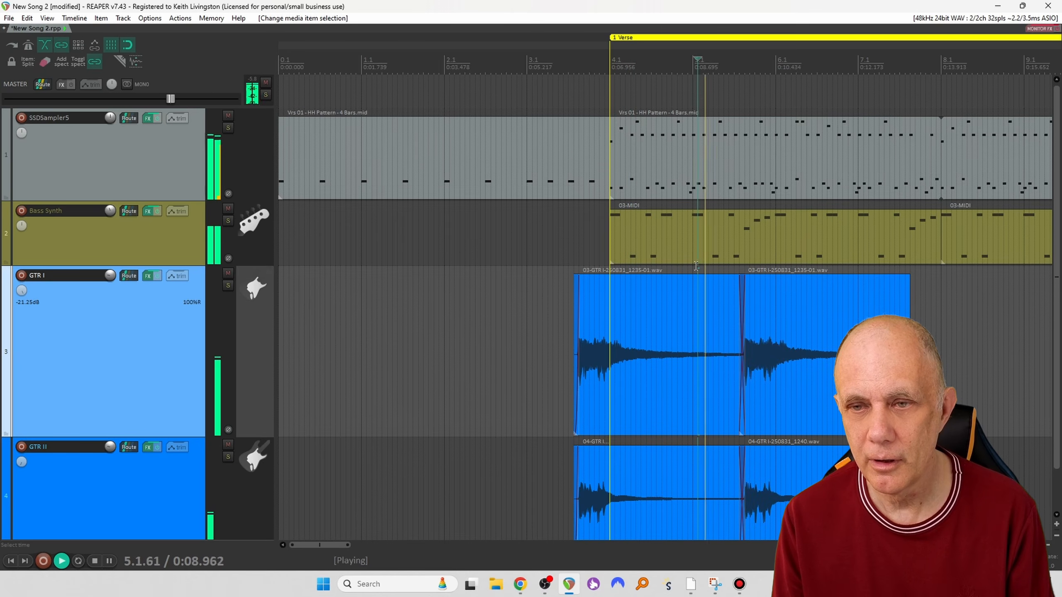
scroll(696, 265, up, 5)
scroll(690, 314, down, 5)
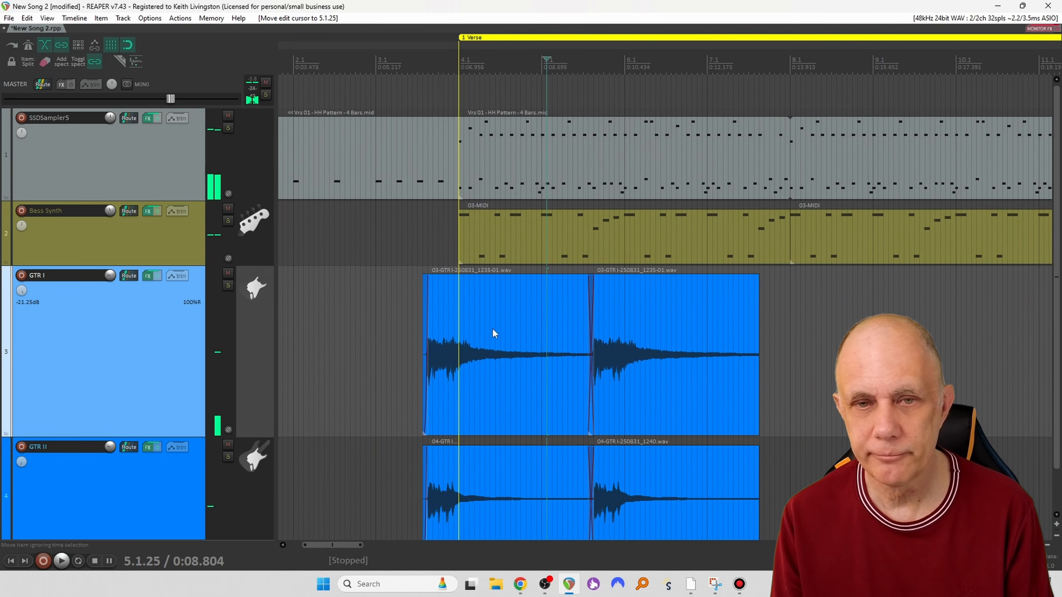
click(407, 282)
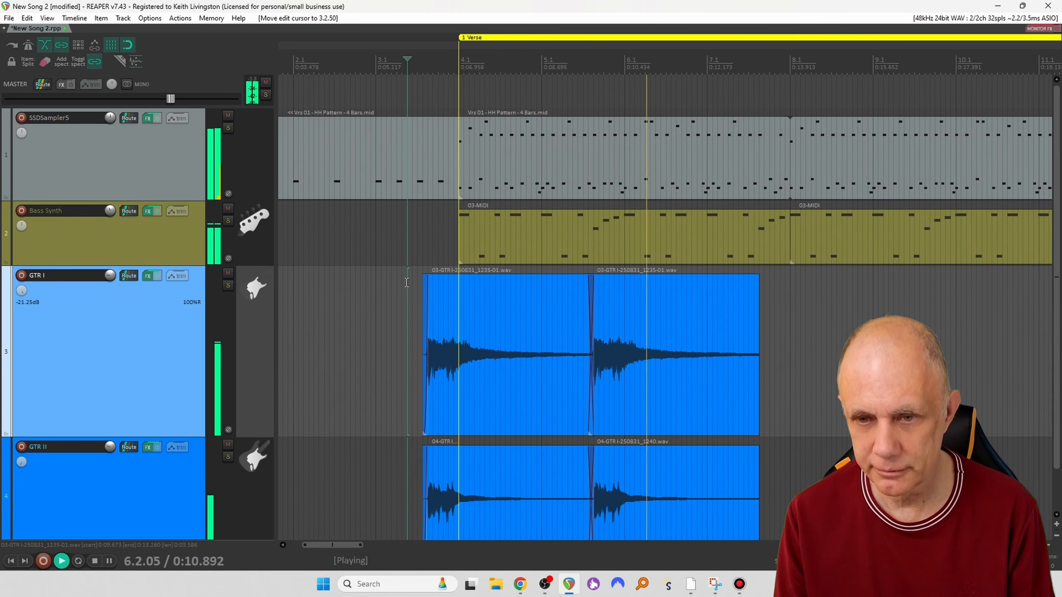
scroll(629, 324, up, 3)
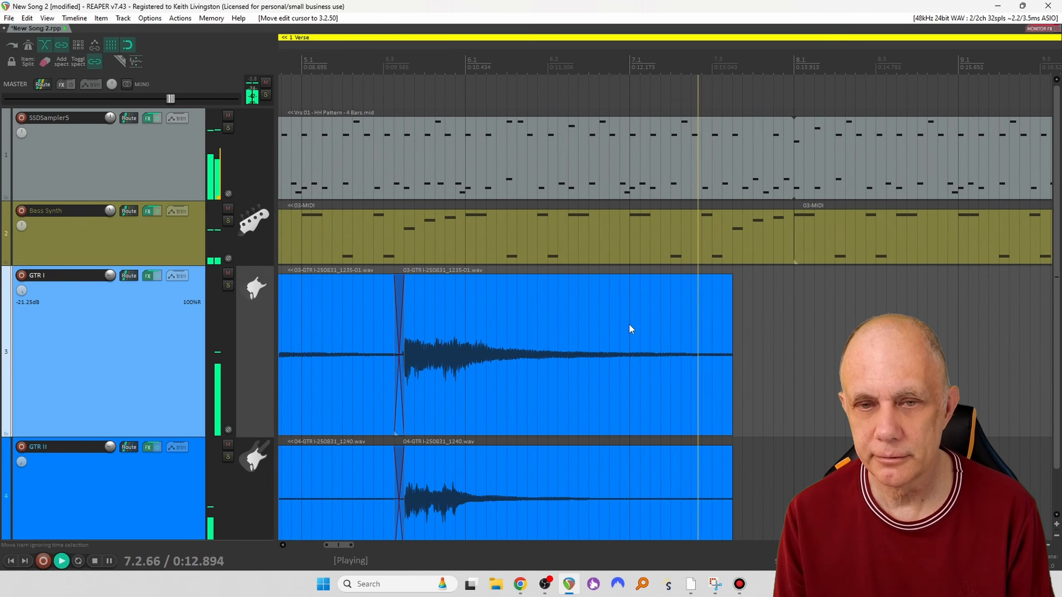
key(space)
Repeat the GTR I and GTR II chord pair every two bars until eight chords fill the first two verses.
click(602, 345)
ctrl+click(585, 477)
drag(581, 410, 910, 410)
scroll(909, 410, down, 3)
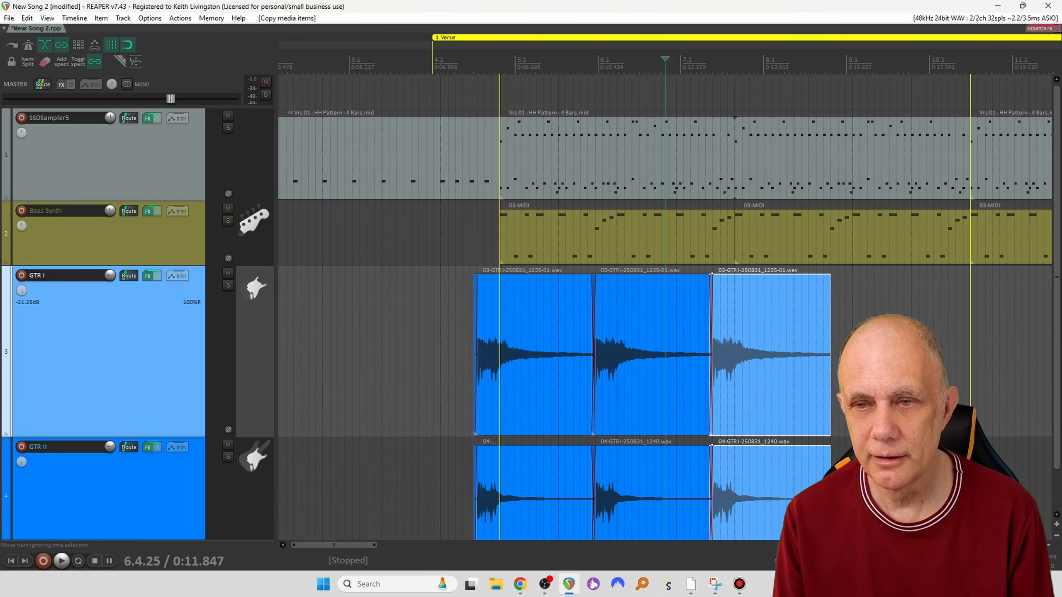
click(792, 364)
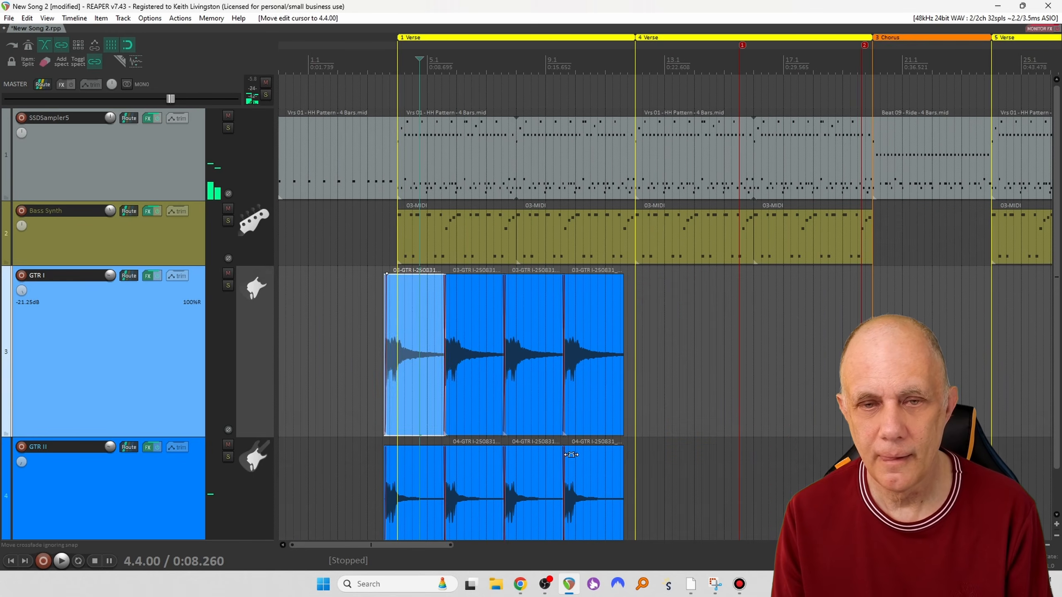
key(ctrl+d)
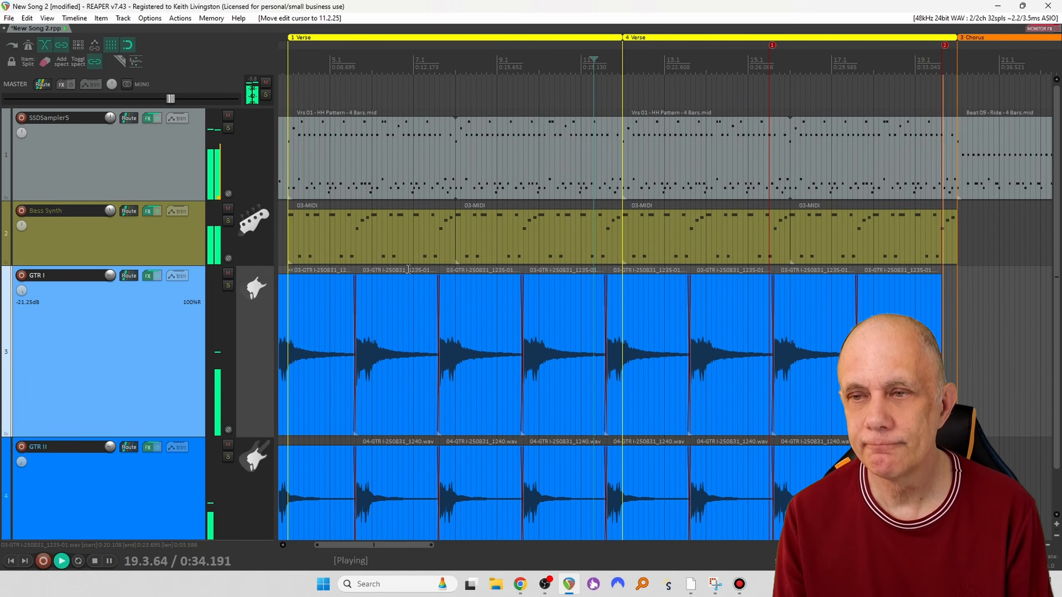
Play the repeated guitar chords from 11.2.25 into the chorus and return the edit cursor to 3.2.00.
scroll(408, 269, down, 3)
scroll(409, 269, down, 2)
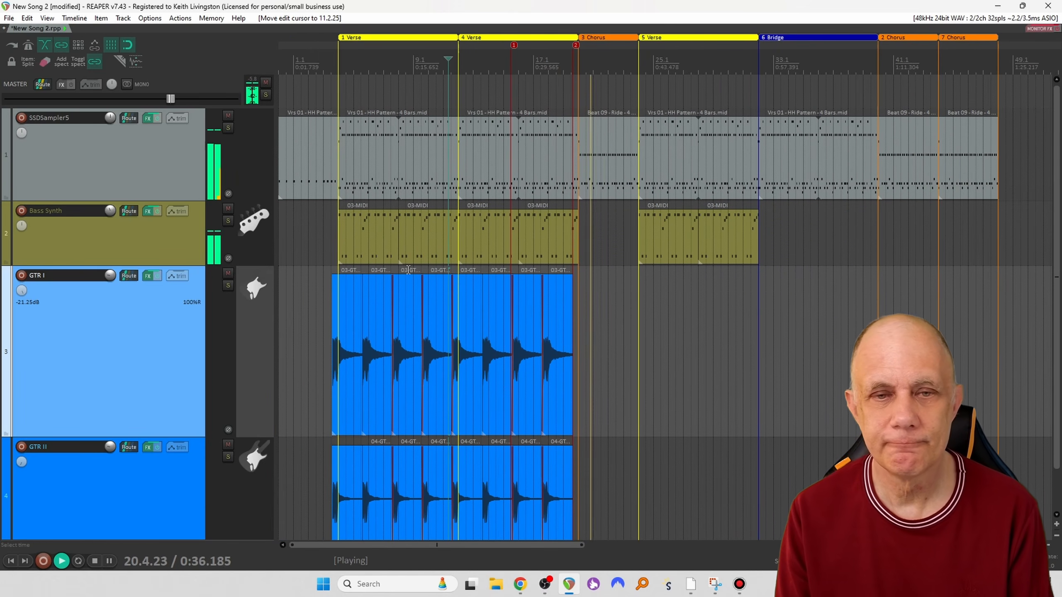
key(space)
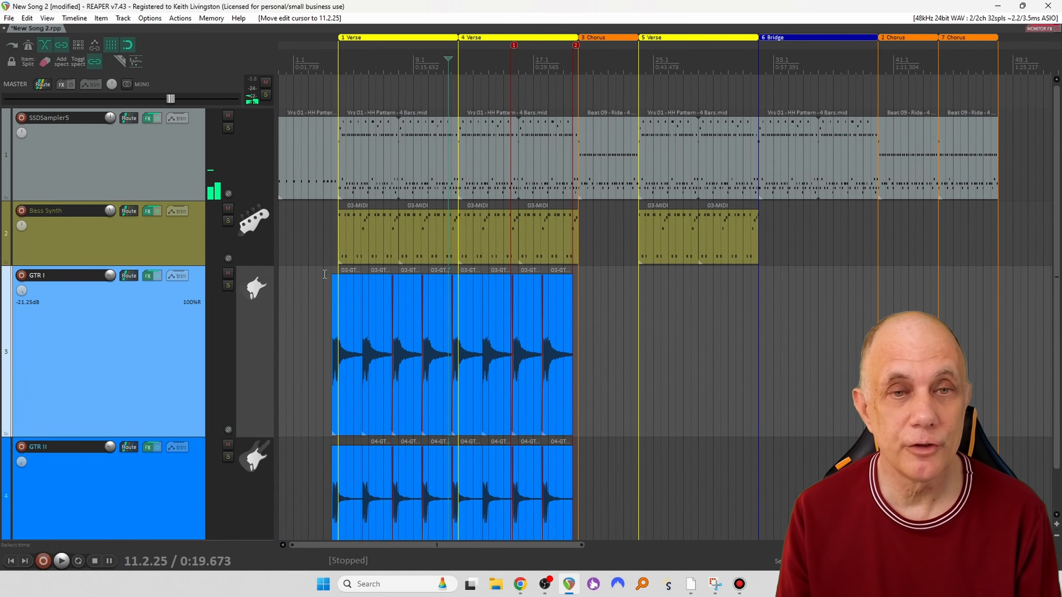
click(325, 275)
scroll(346, 254, up, 3)
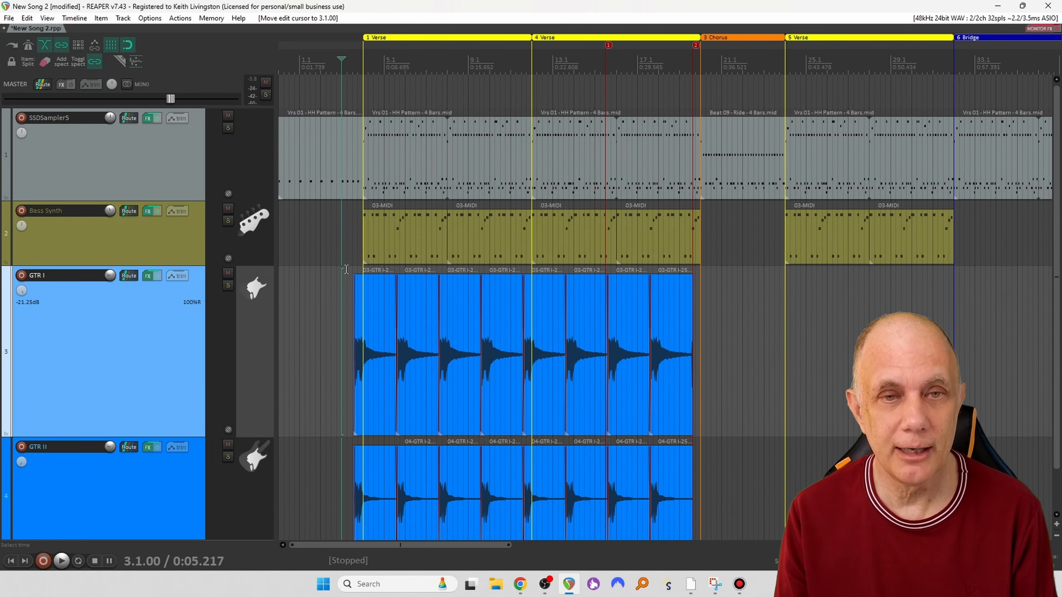
click(347, 269)
scroll(347, 269, up, 4)
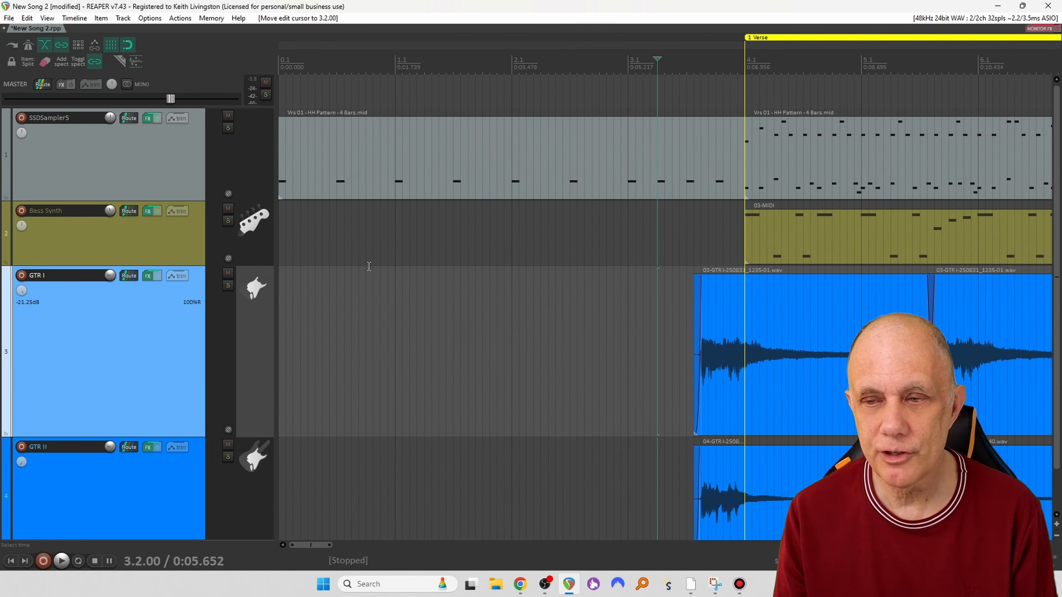
scroll(369, 266, down, 4)
Glue all eight chord items on GTR I and GTR II into one continuous item per track.
click(410, 321)
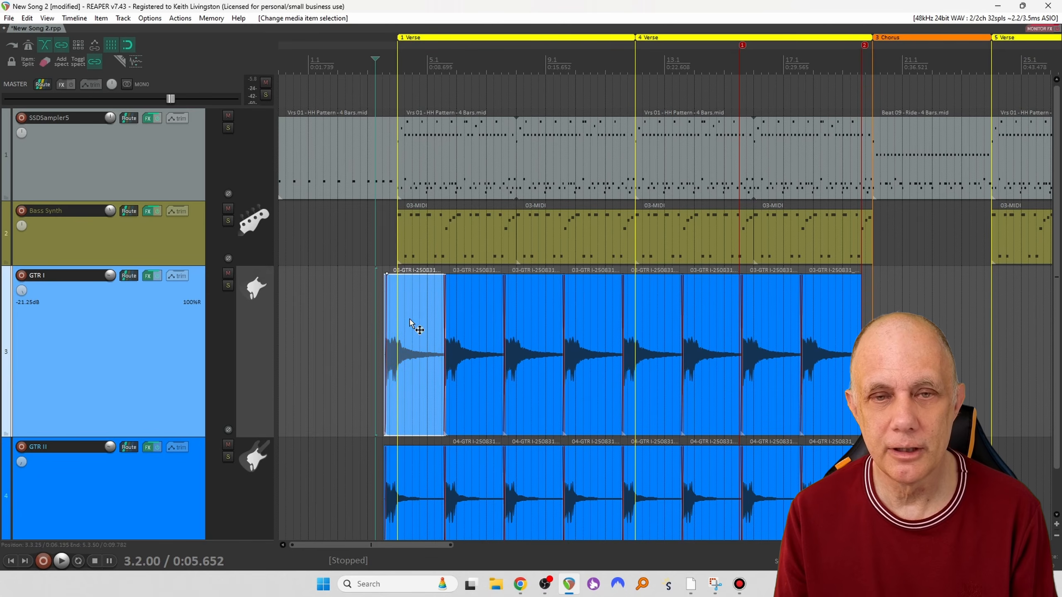
shift+click(827, 498)
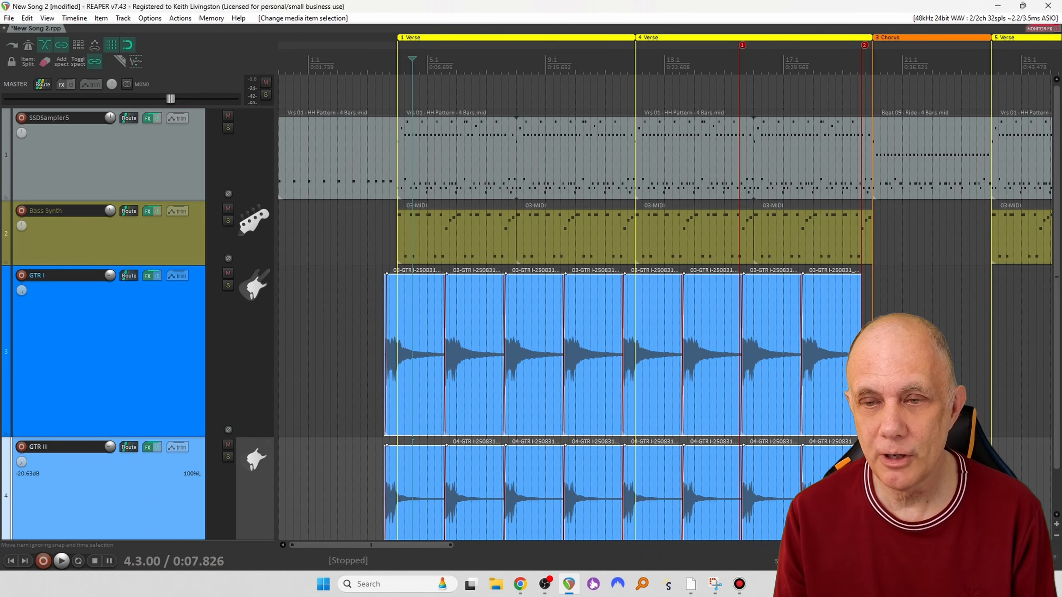
click(347, 300)
click(404, 323)
shift+click(824, 494)
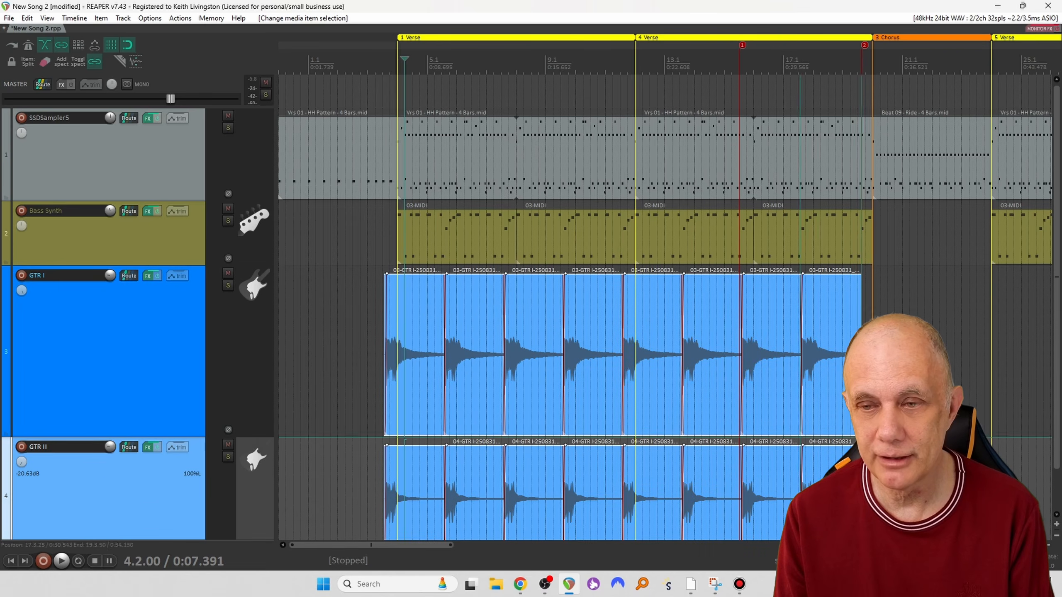
right_click(720, 367)
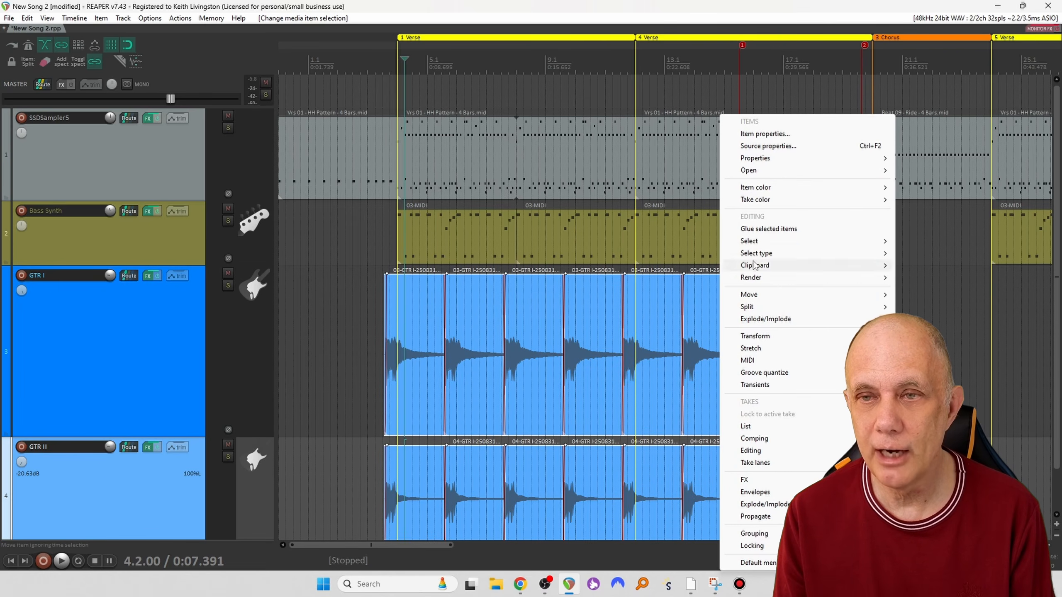
click(758, 229)
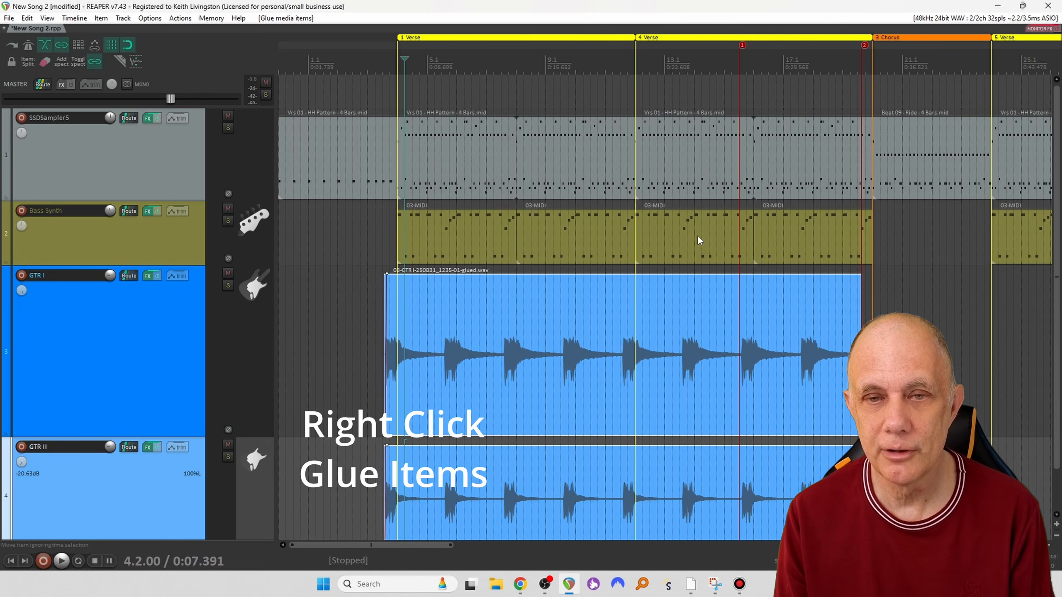
Play the glued guitar items from 3.2.00 through the first verse.
click(378, 276)
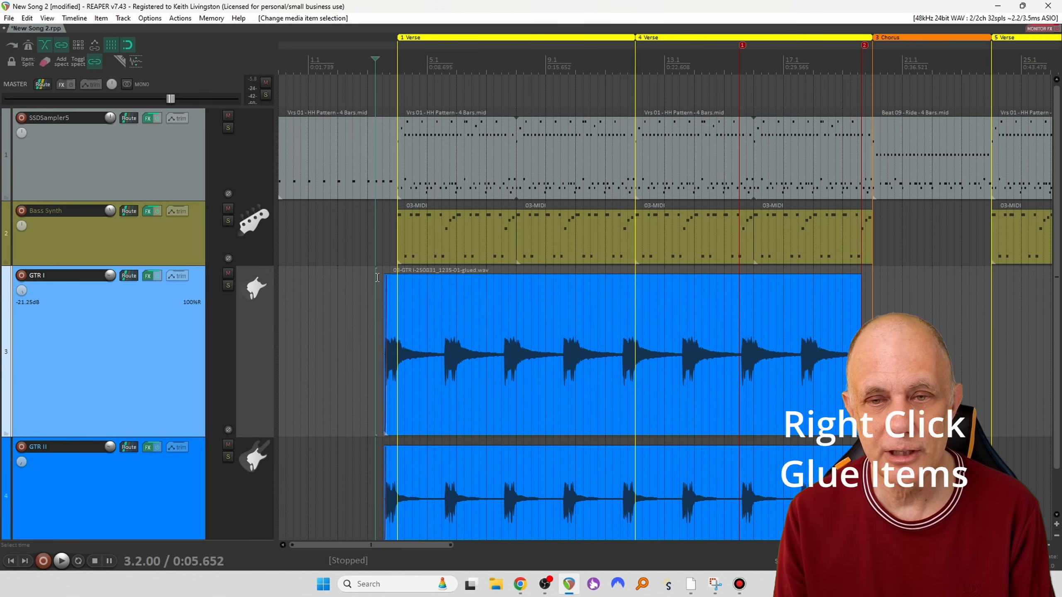
key(space)
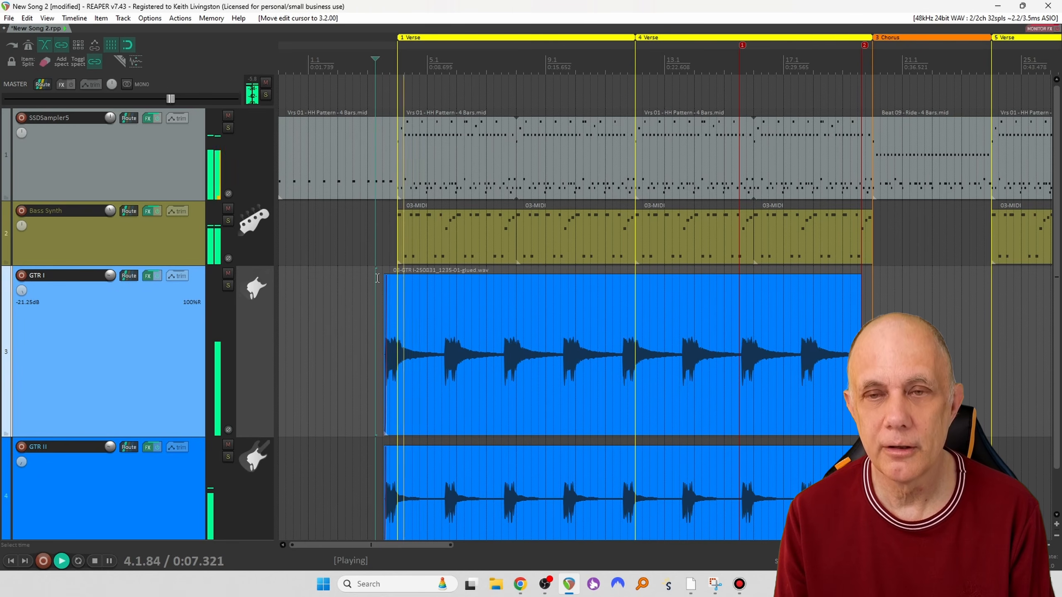
scroll(377, 278, up, 2)
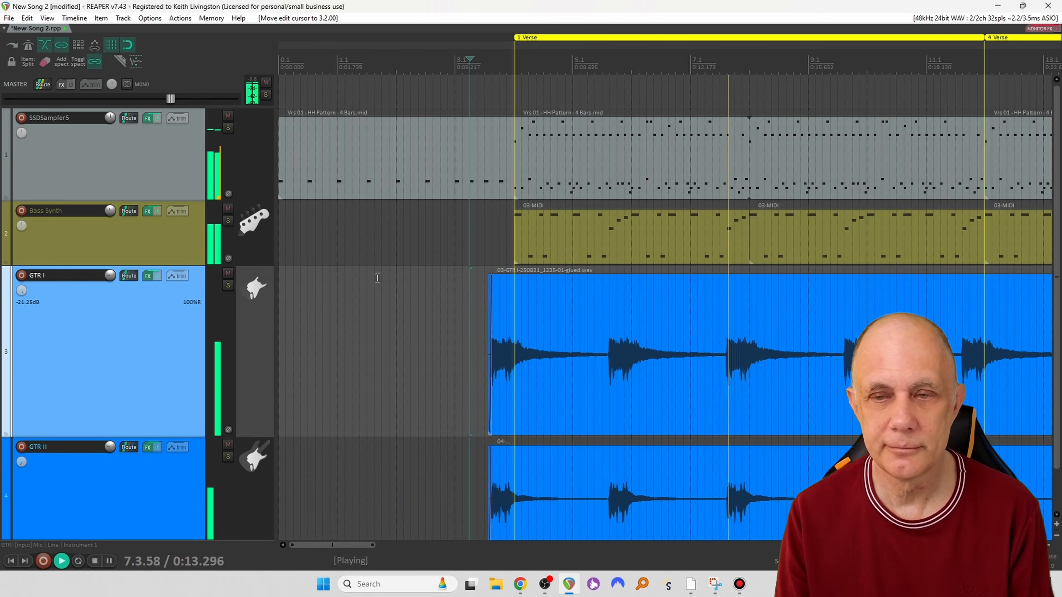
scroll(377, 278, down, 2)
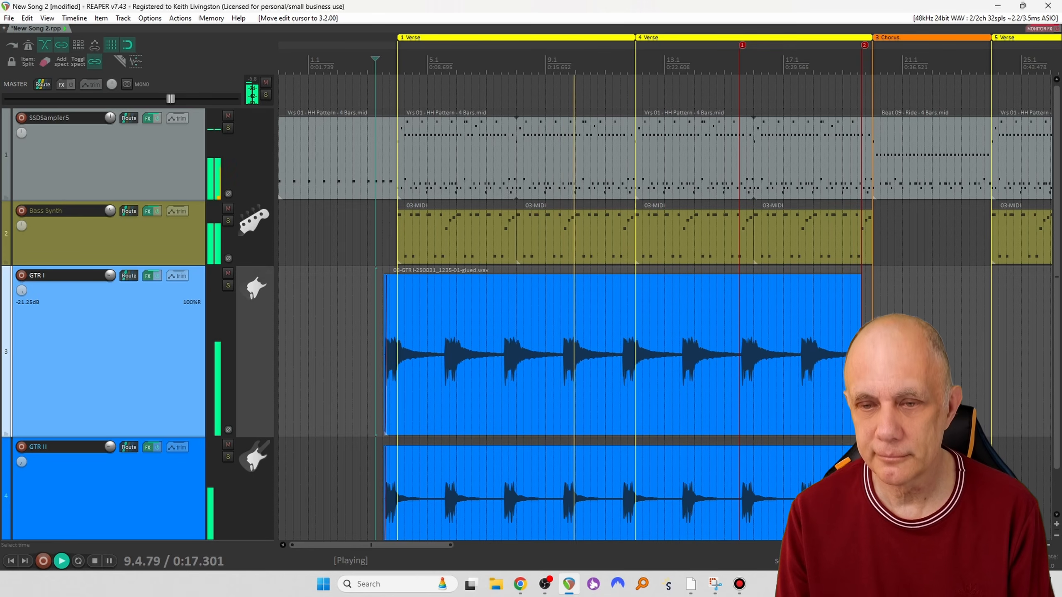
key(space)
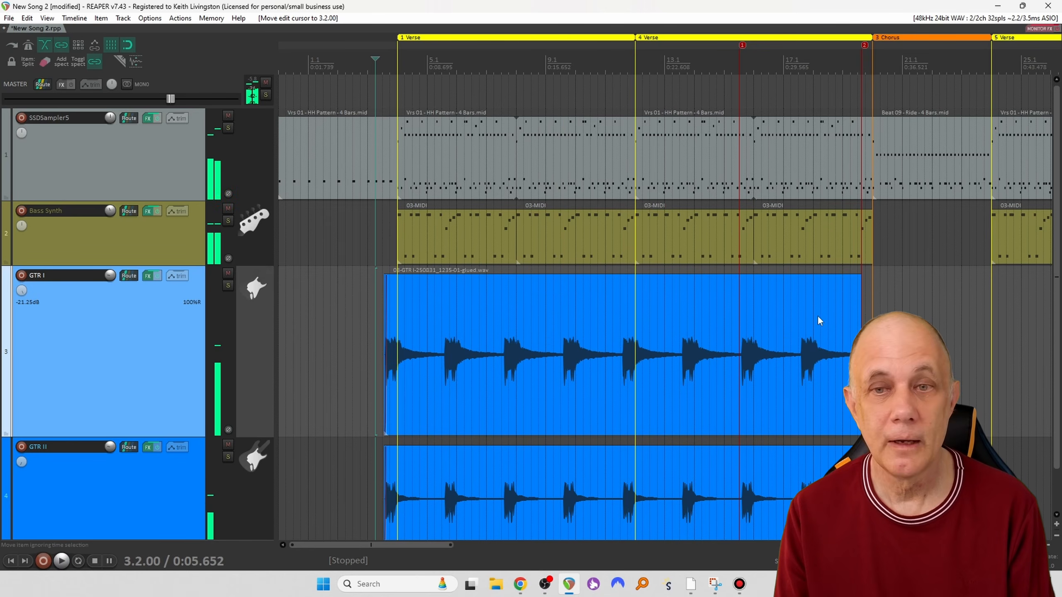
click(643, 333)
scroll(643, 332, down, 2)
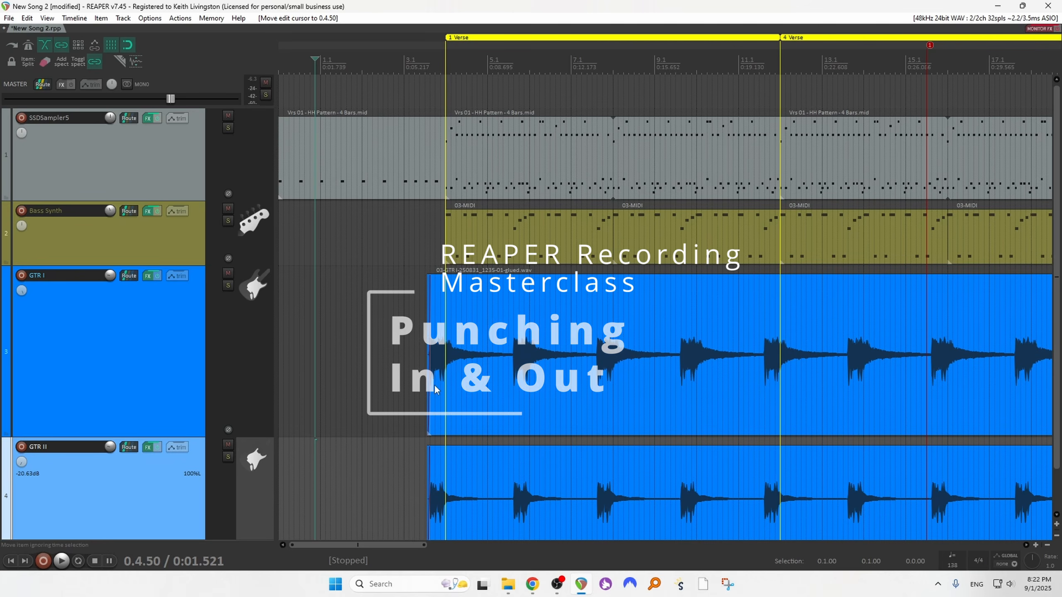
Play the first verse from 3.2.00 and replay the passage from 7.2.50 to check the bass against the guitars.
click(412, 306)
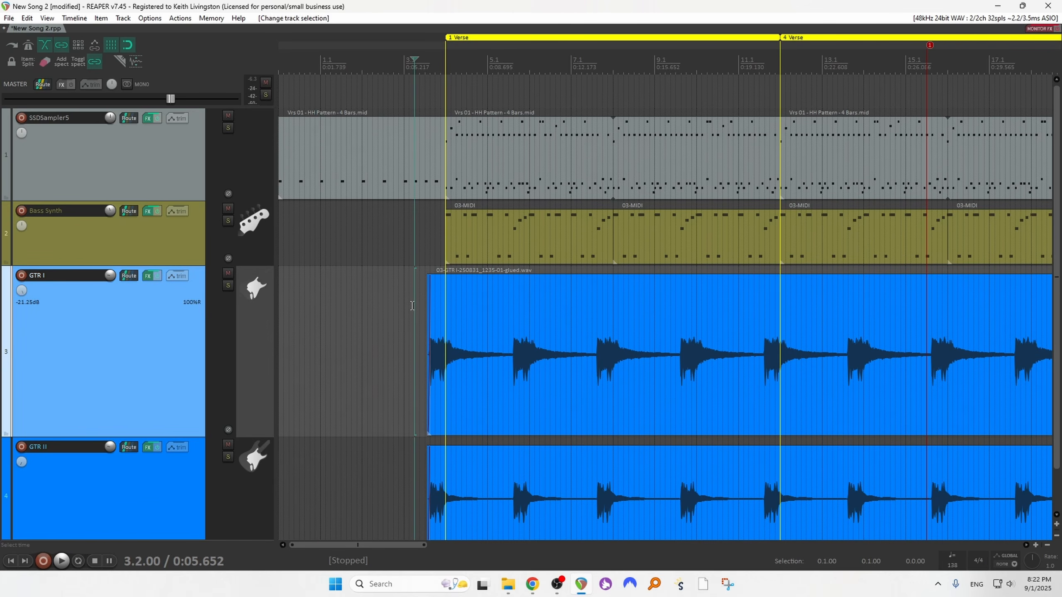
key(space)
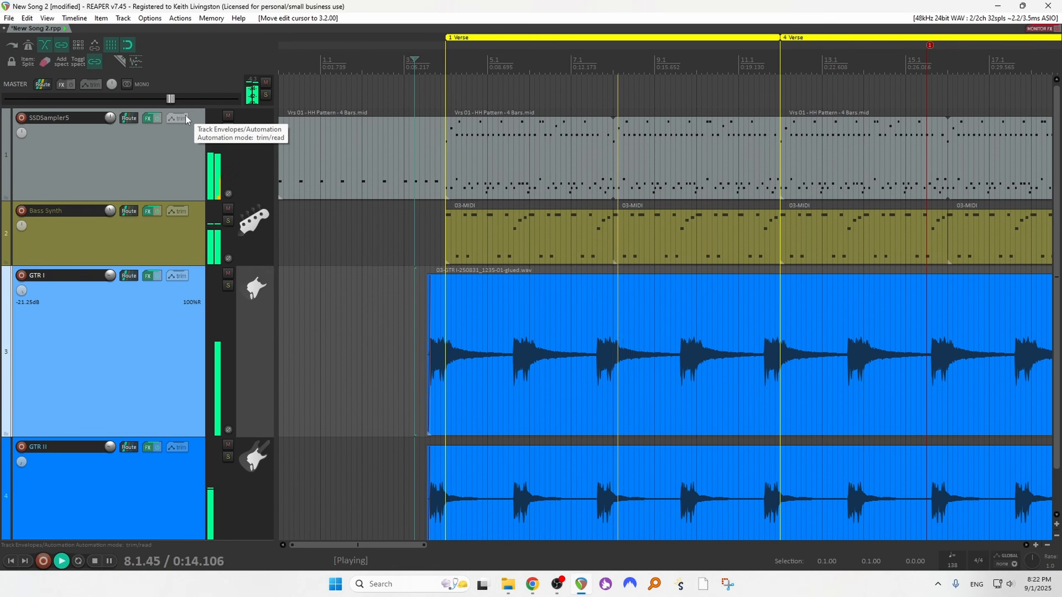
key(space)
click(585, 272)
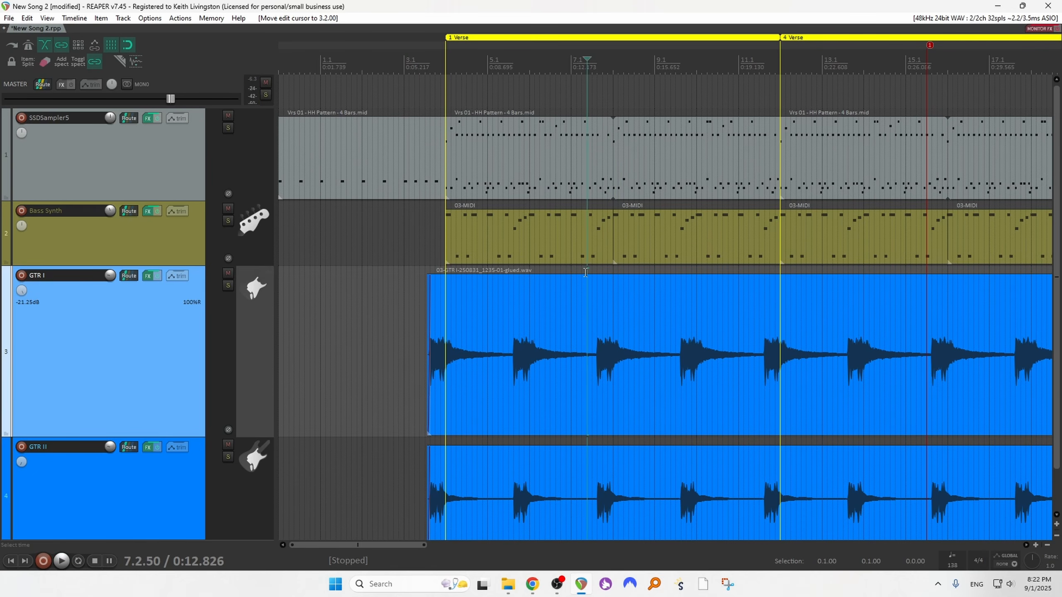
scroll(584, 272, up, 4)
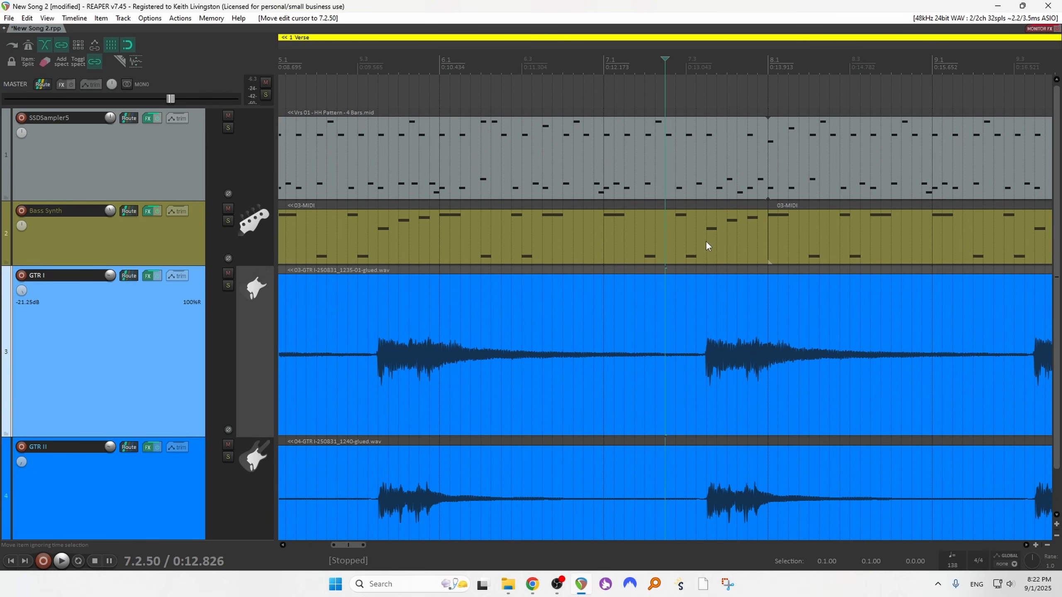
key(space)
key(space)
In the bass MIDI item starting at bar 8, lower the C3 notes of bars 8 and 9 to G2 and play the change.
double_click(788, 235)
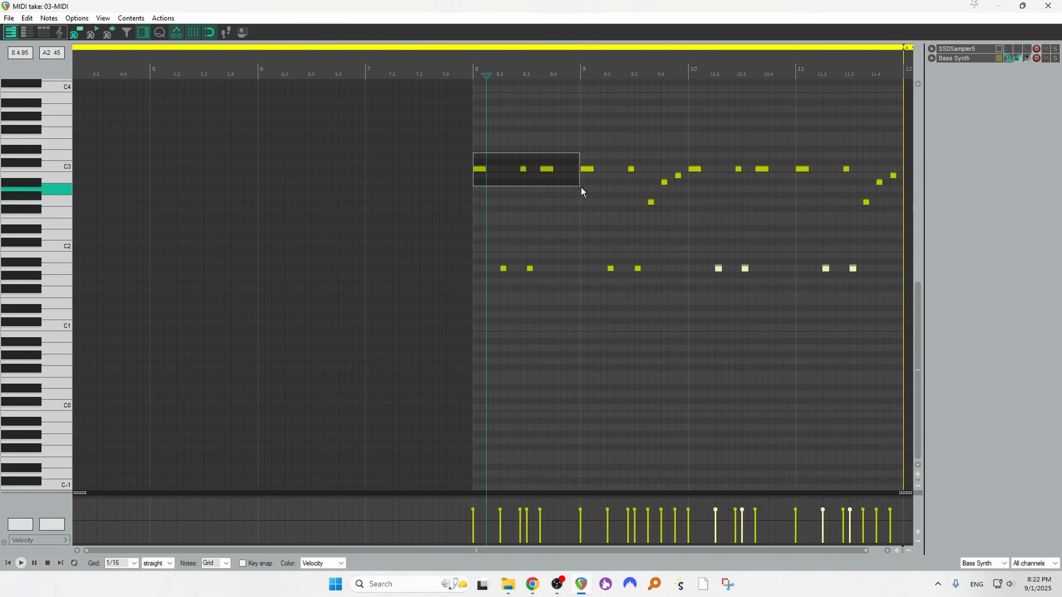
drag(603, 189, 641, 189)
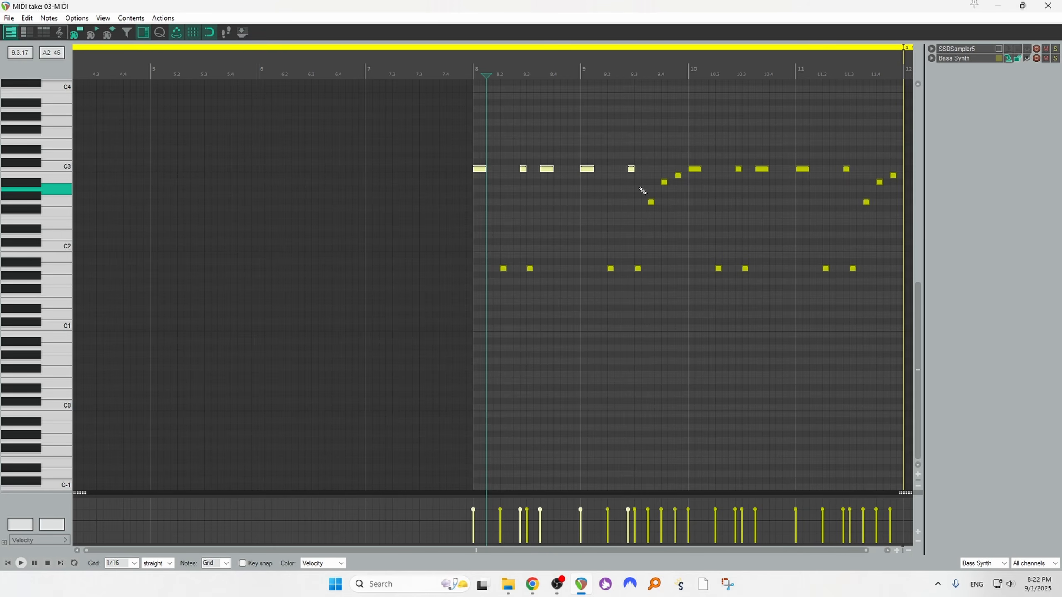
key(ctrl+Down)
key(ctrl+Down)
key(ctrl+Down)
key(ctrl+Down)
key(ctrl+Down)
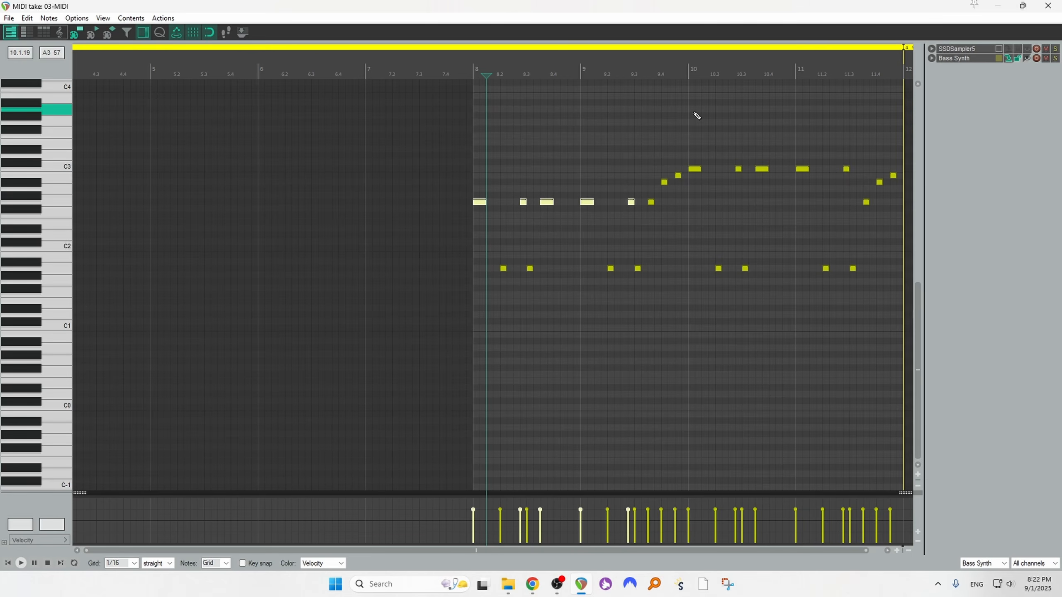
click(390, 148)
key(space)
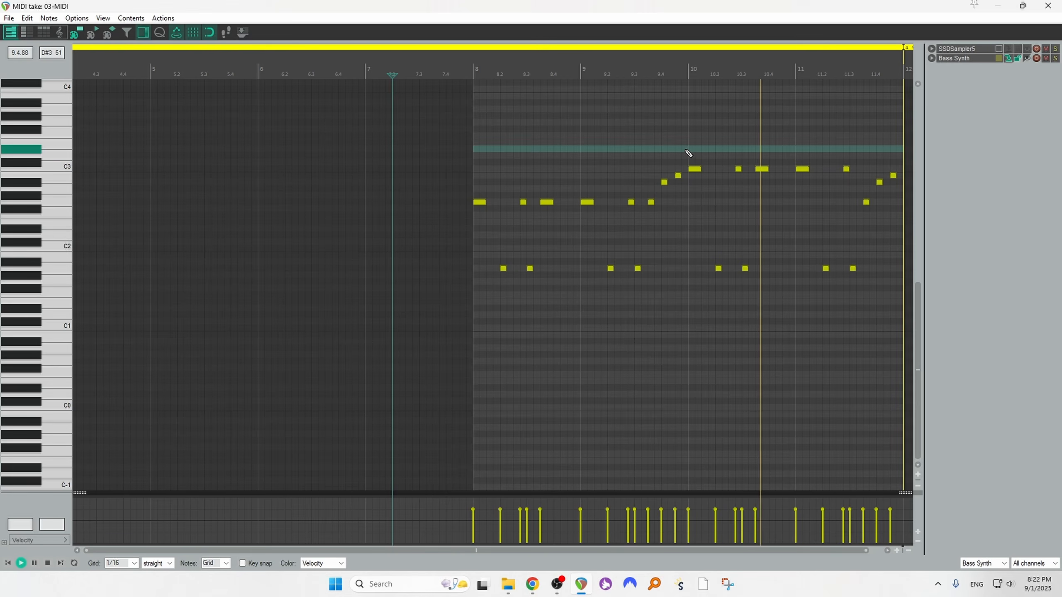
key(space)
Lower the C3 notes of bars 10 and 11 in the same bass item to G2 and close the MIDI editor.
drag(688, 148, 856, 175)
key(Down)
key(Down)
key(Down)
key(Down)
key(Down)
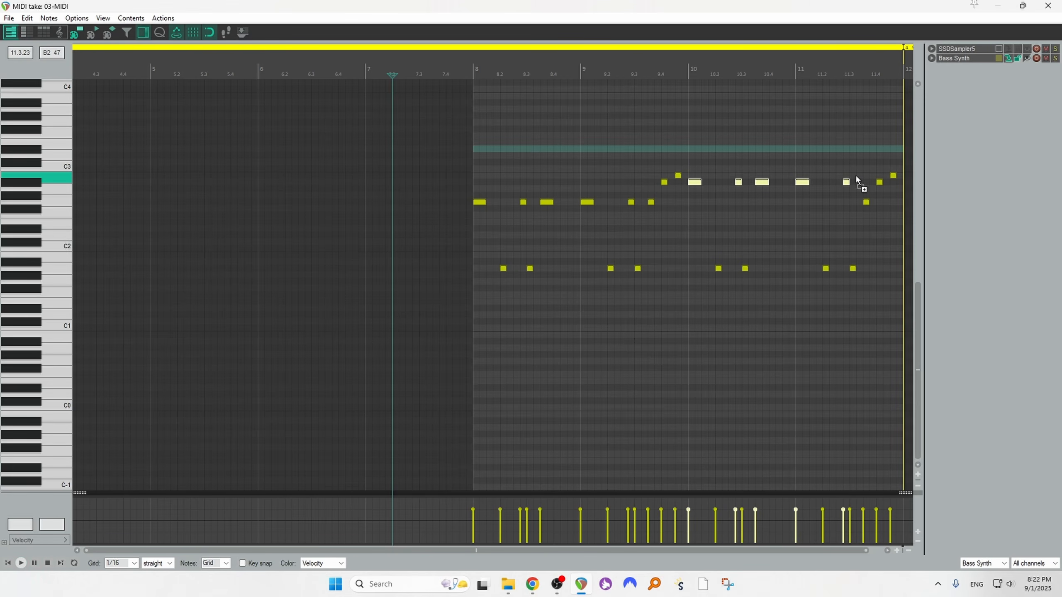
click(1047, 6)
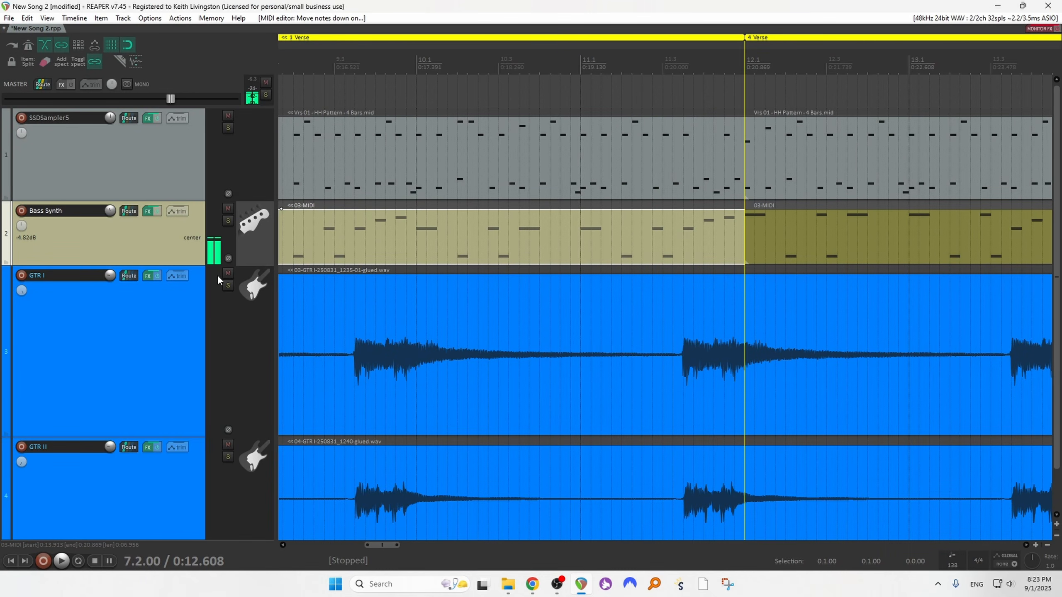
Mute both guitar tracks and play the bass with the drums from 7.2.00 through bar 11.
click(227, 273)
drag(227, 438, 227, 442)
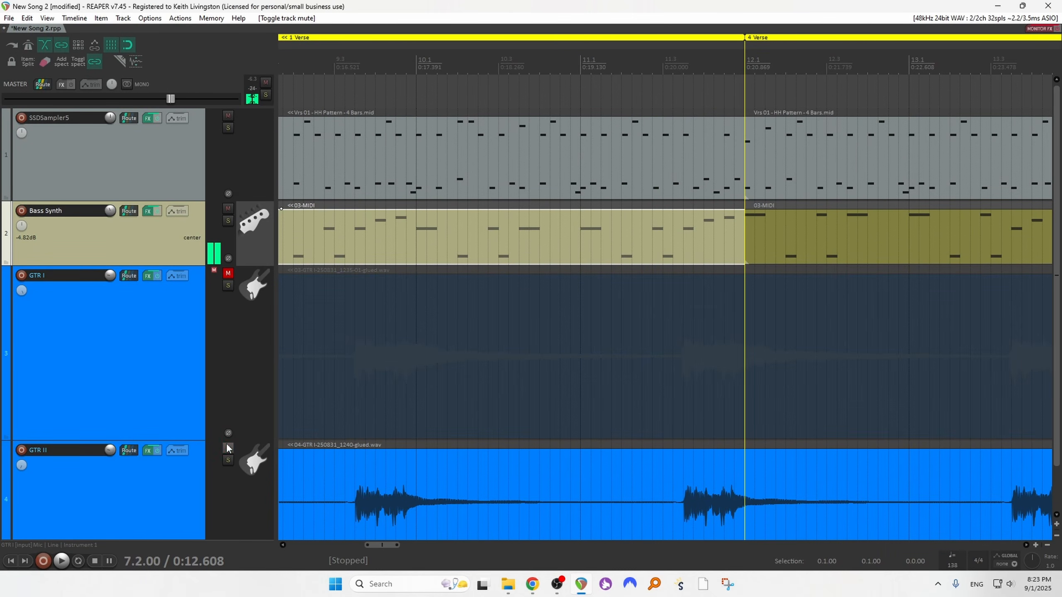
click(228, 448)
key(space)
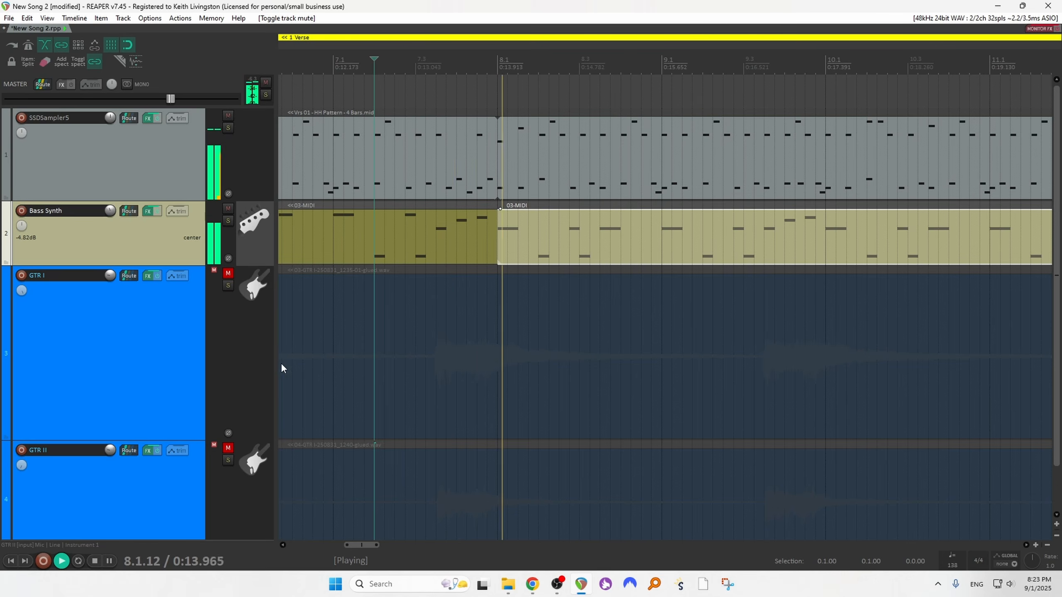
scroll(281, 364, down, 2)
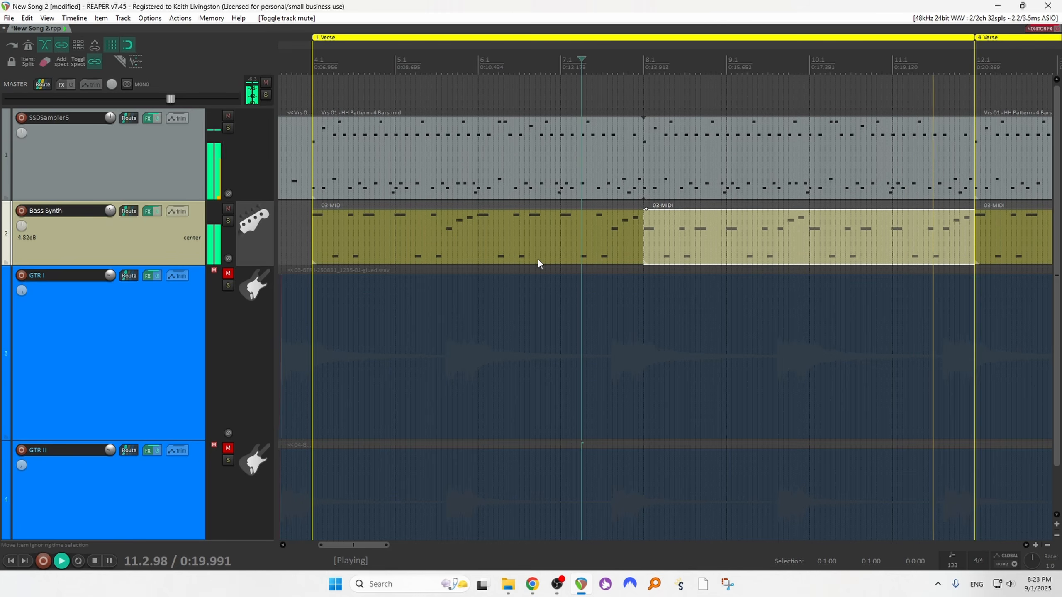
key(space)
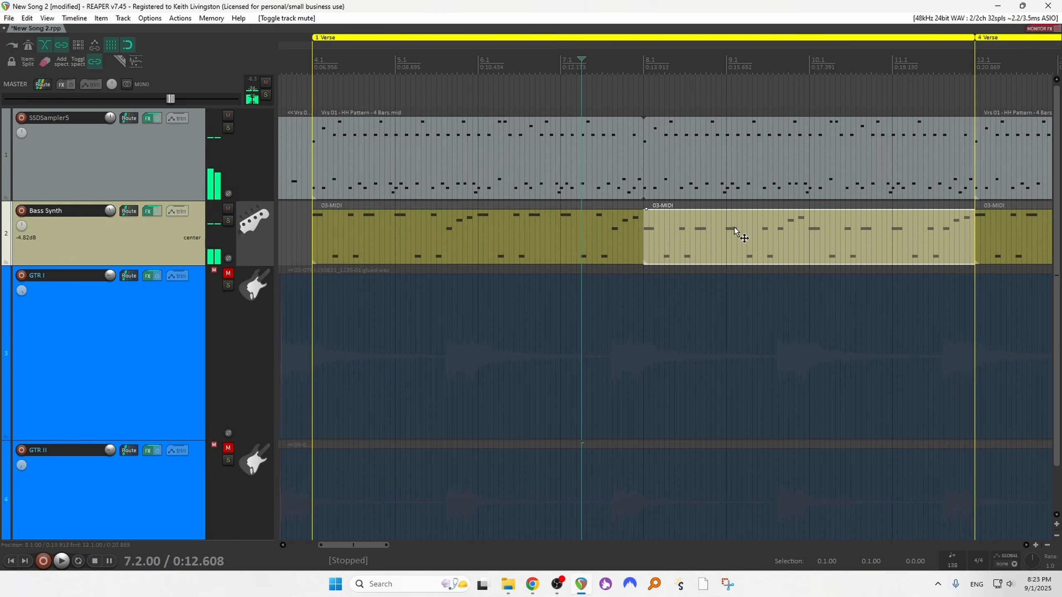
In the bass item starting at bar 8, lower the last two notes of bar 9 to F2 and F#2 and play the change.
double_click(734, 227)
drag(659, 163, 689, 191)
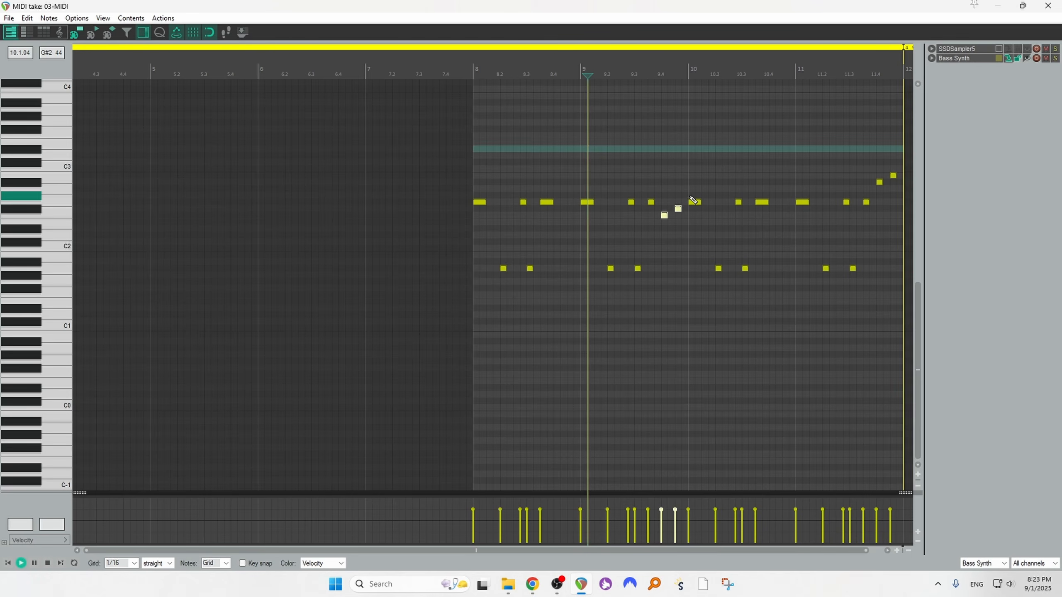
key(space)
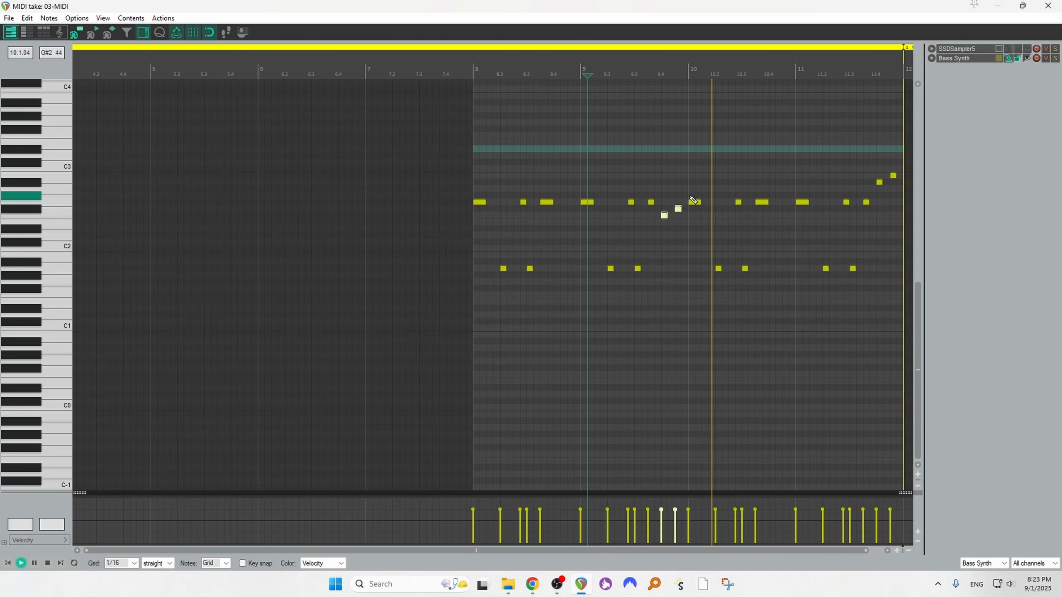
key(Escape)
In the bass item starting at bar 4, change the last two notes of bar 7 to B2 and A2 and play the result.
double_click(596, 250)
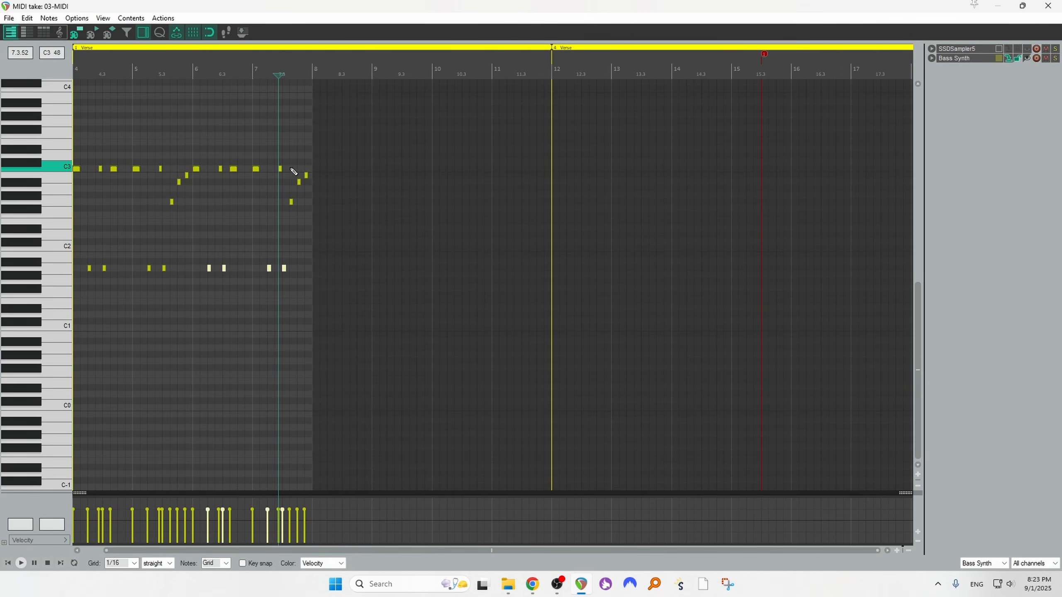
drag(313, 184, 311, 183)
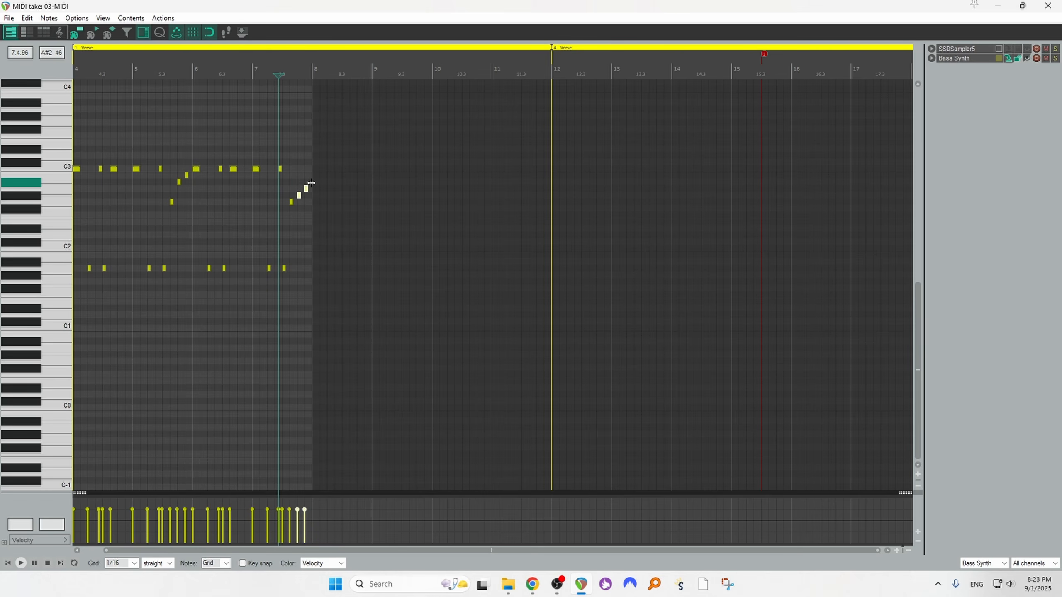
click(226, 87)
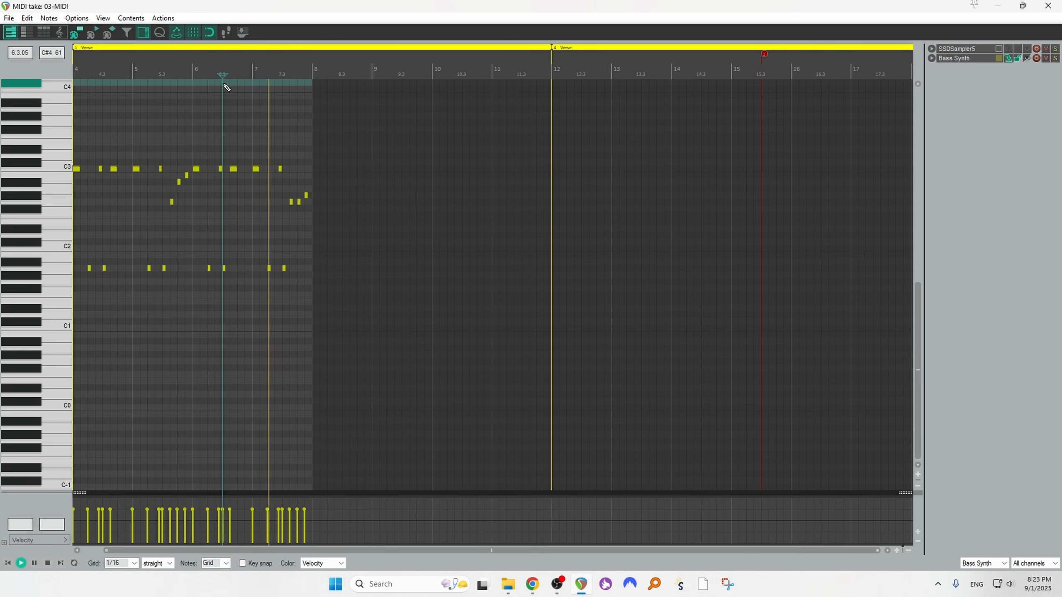
key(space)
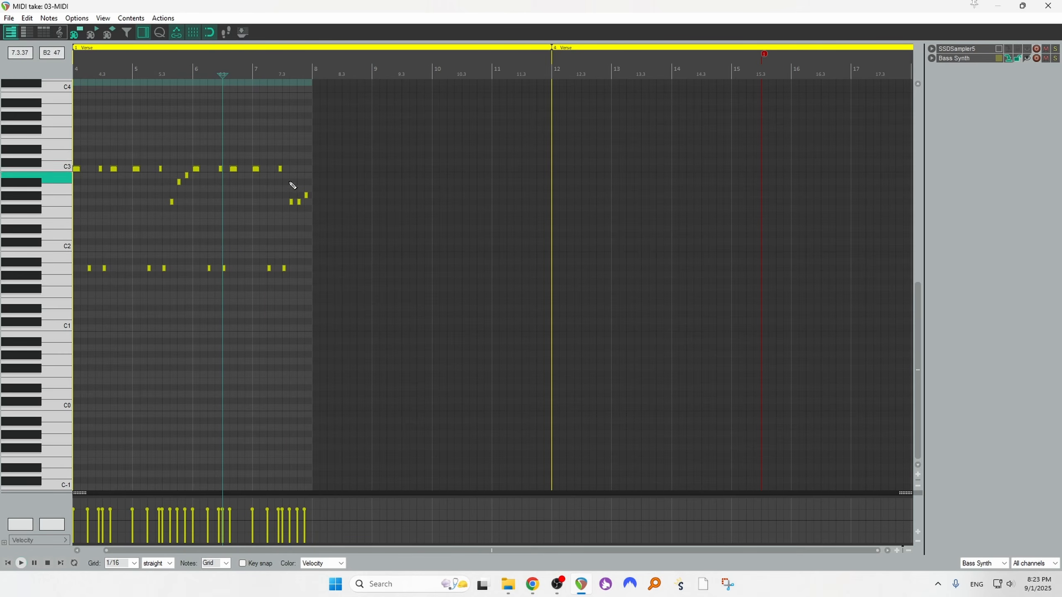
right_click(296, 186)
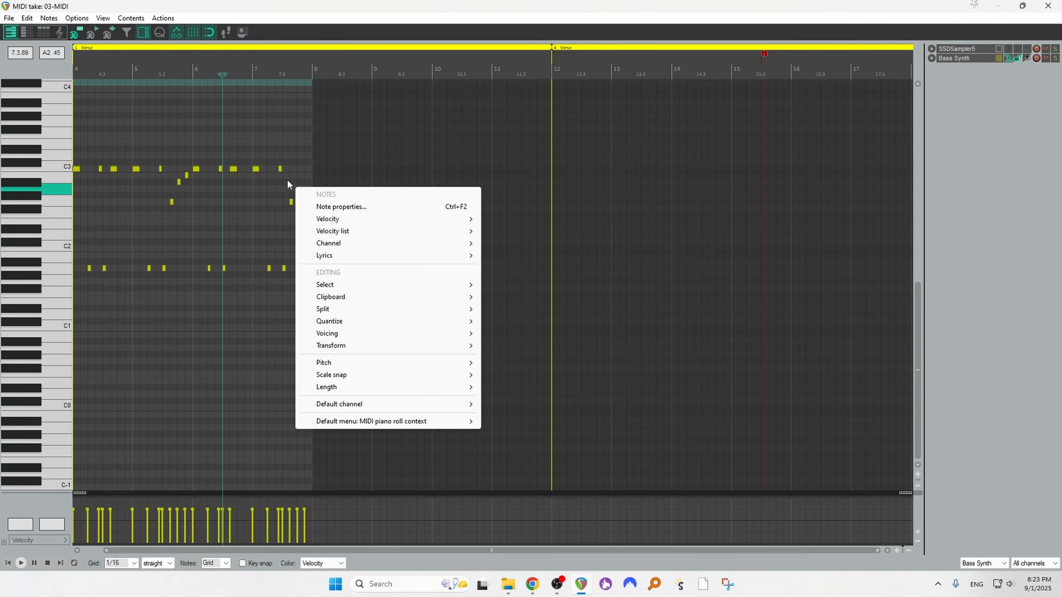
click(283, 200)
mouse_move(298, 202)
mouse_down()
mouse_move(300, 177)
mouse_move(307, 189)
mouse_up()
key(space)
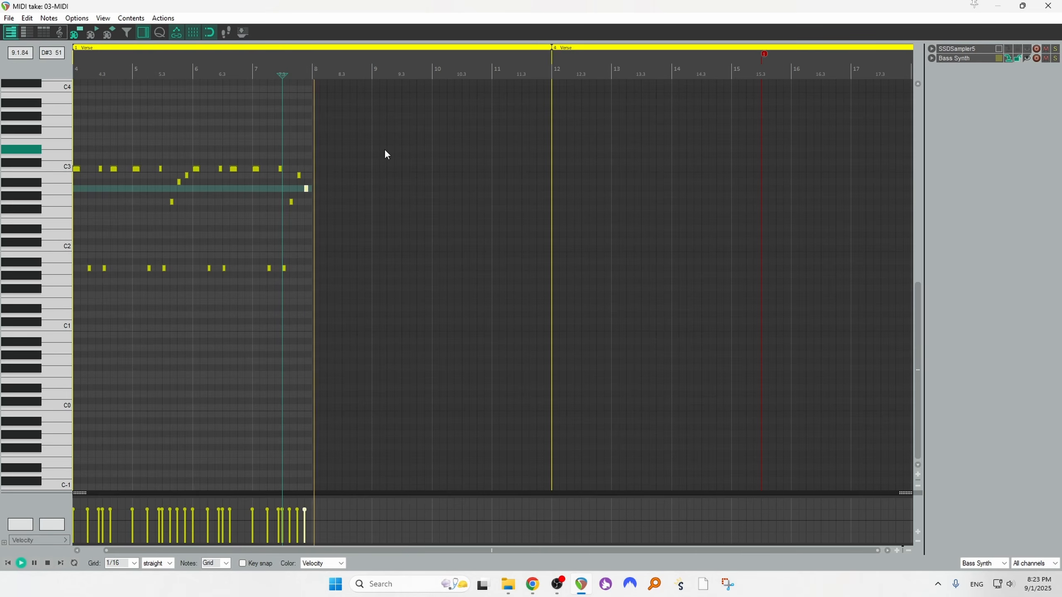
Close the MIDI editor and play the first verse from 4.1.00 with the guitars muted.
click(1042, 7)
key(space)
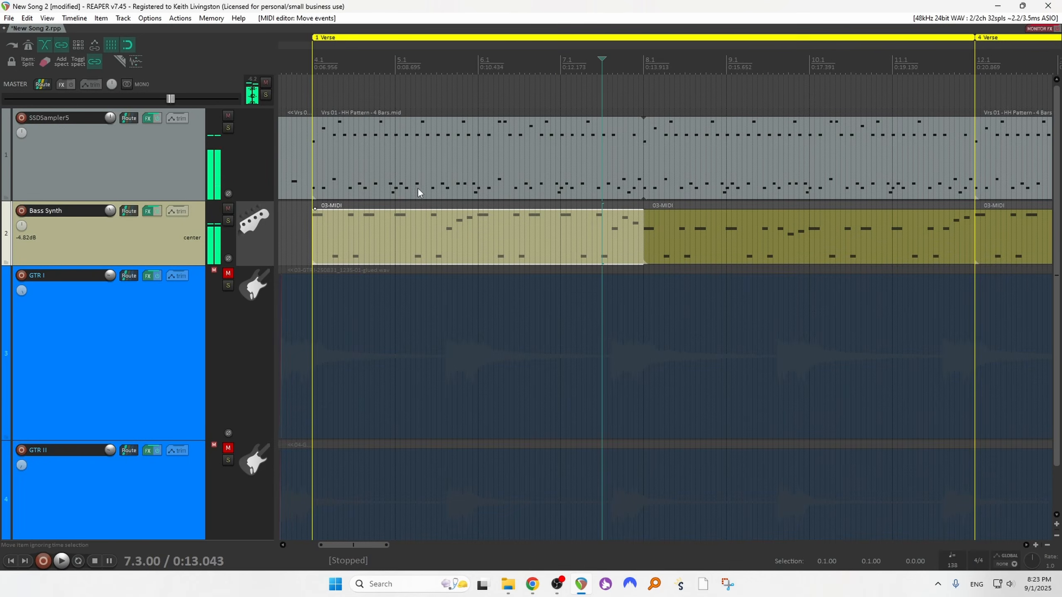
click(310, 204)
key(space)
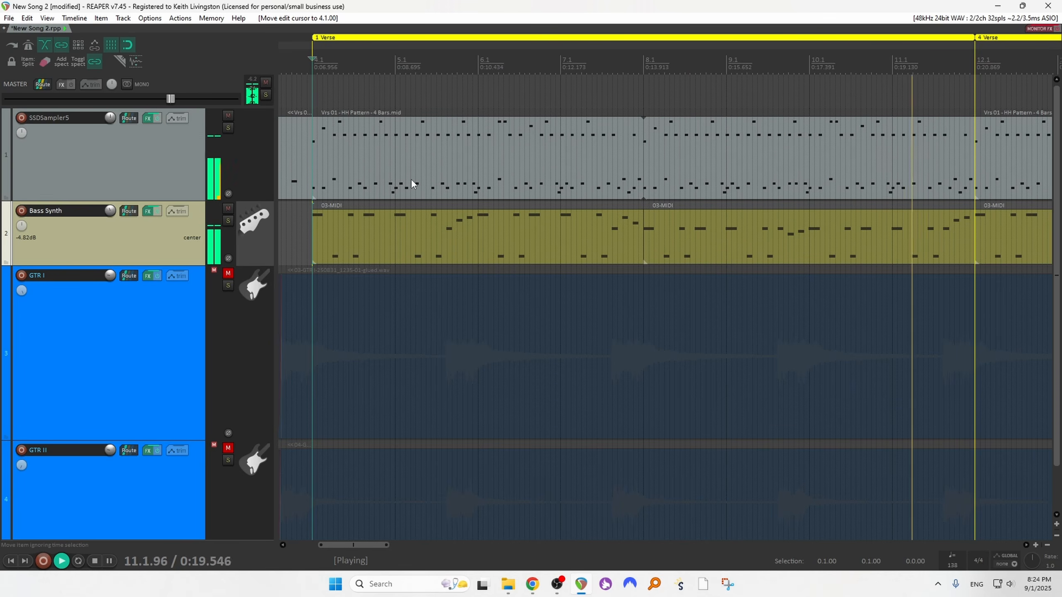
Unmute GTR I and make a time selection from 7.3.50 to 9.3.50 over its third chord.
click(230, 275)
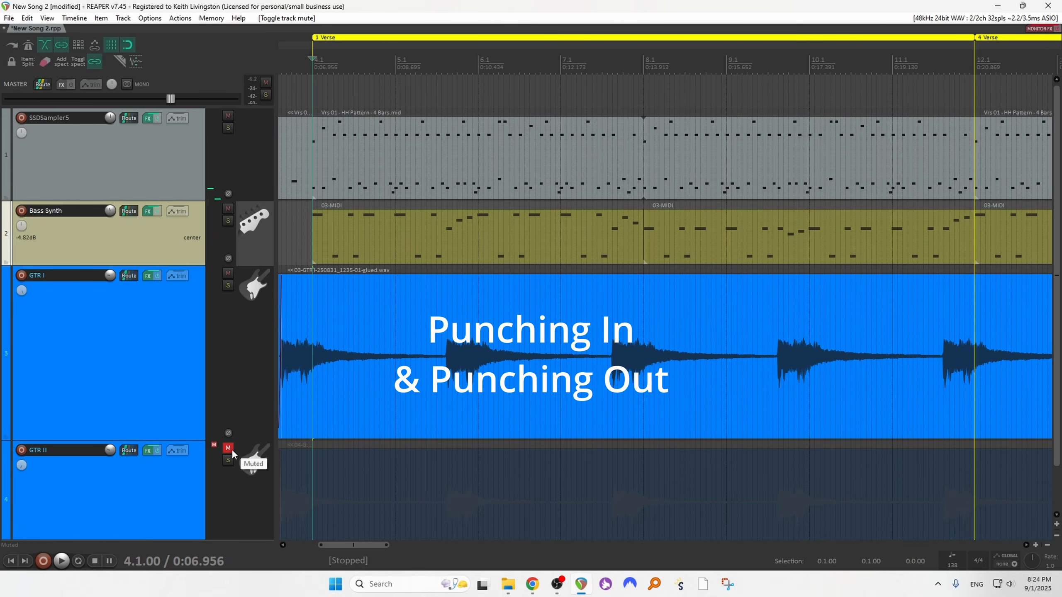
scroll(402, 289, down, 3)
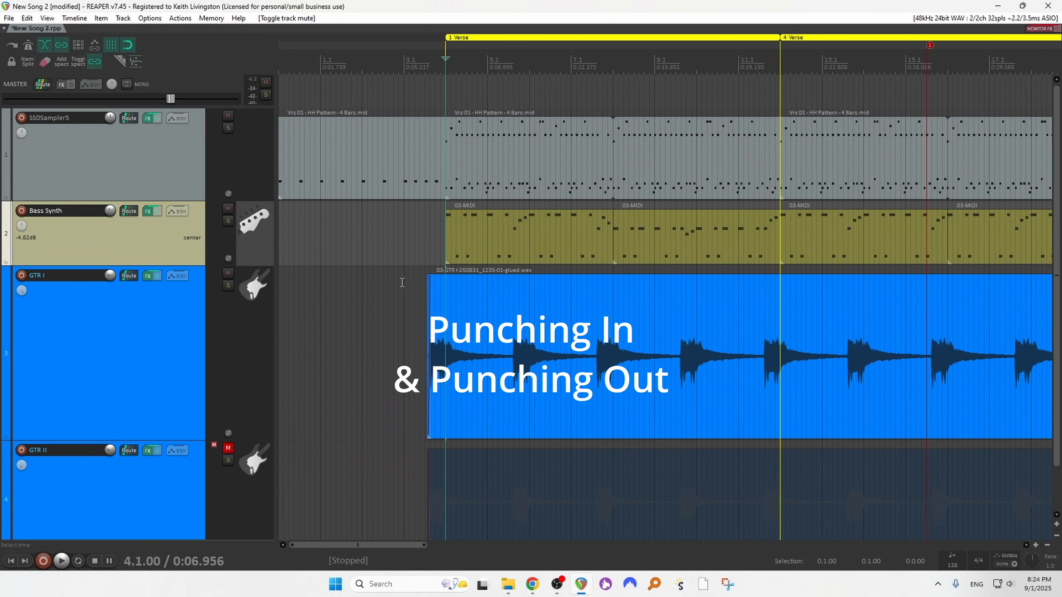
click(423, 285)
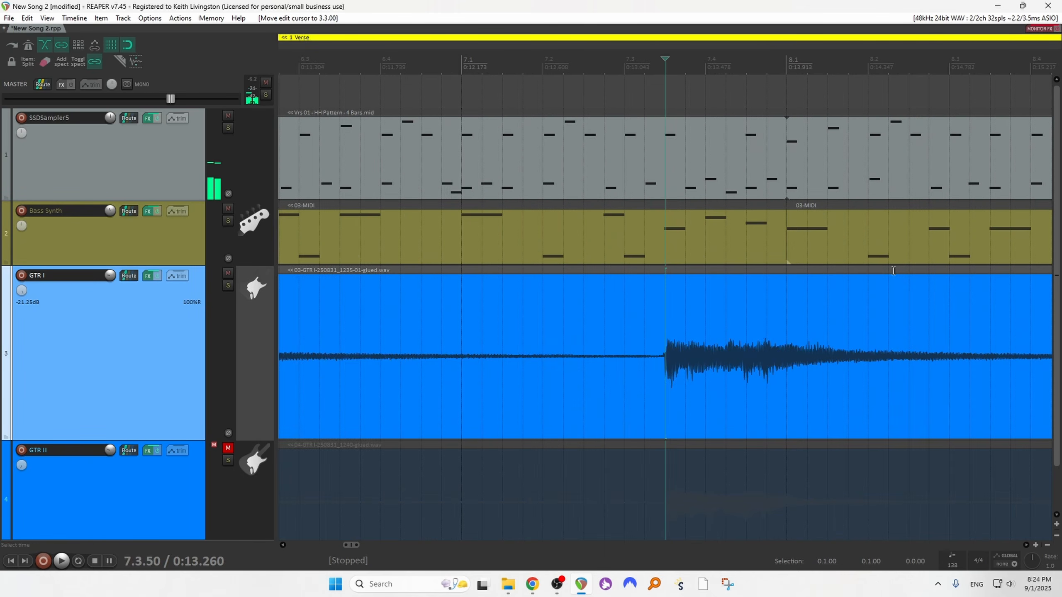
scroll(893, 272, up, 3)
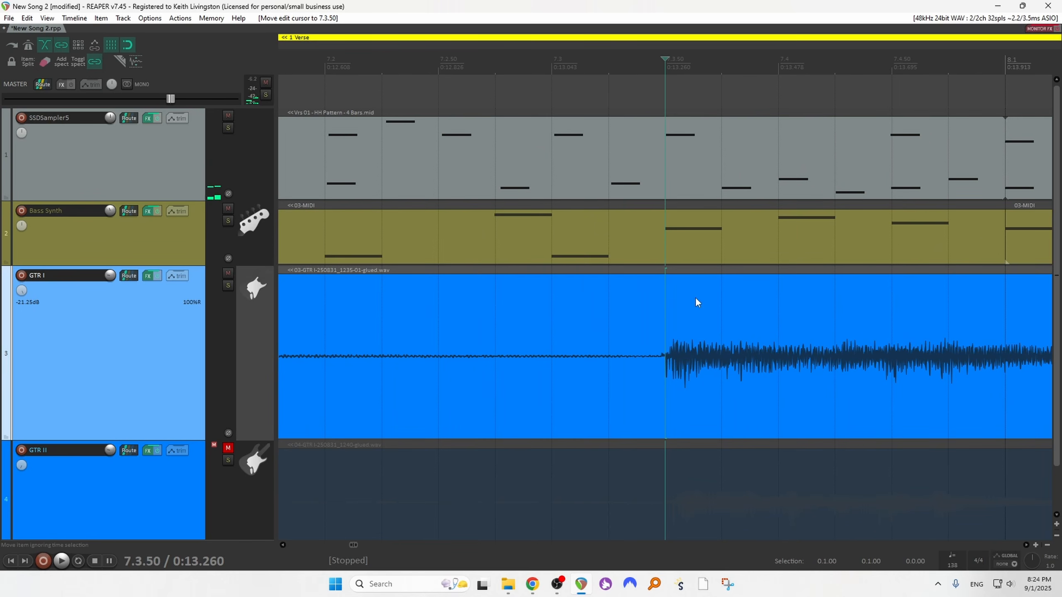
drag(663, 272, 914, 330)
scroll(768, 326, down, 6)
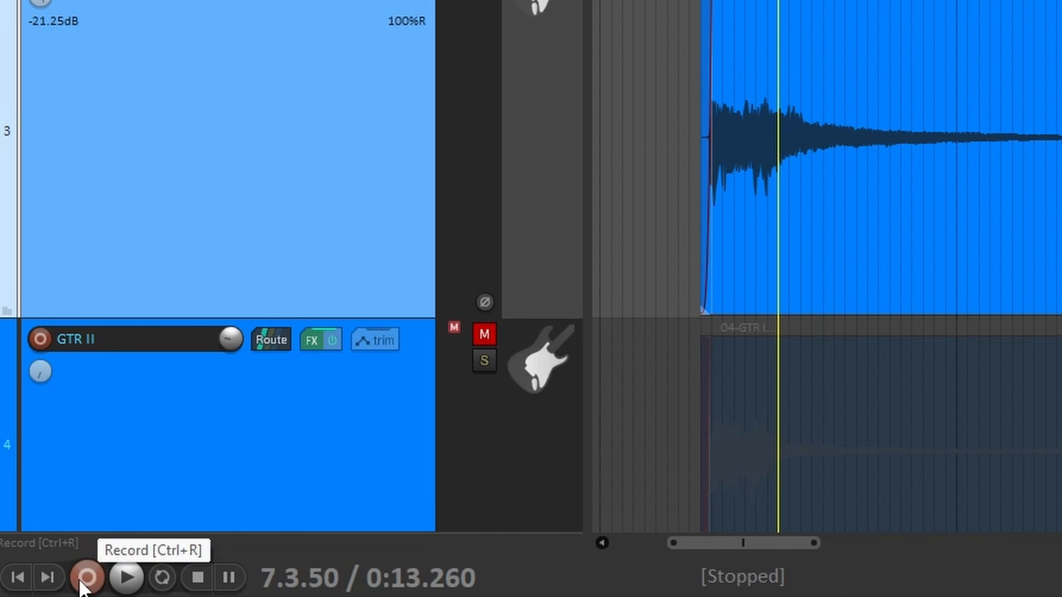
Set the record mode to time selection auto punch, place the edit cursor at 2.3.50 and arm GTR I.
right_click(86, 583)
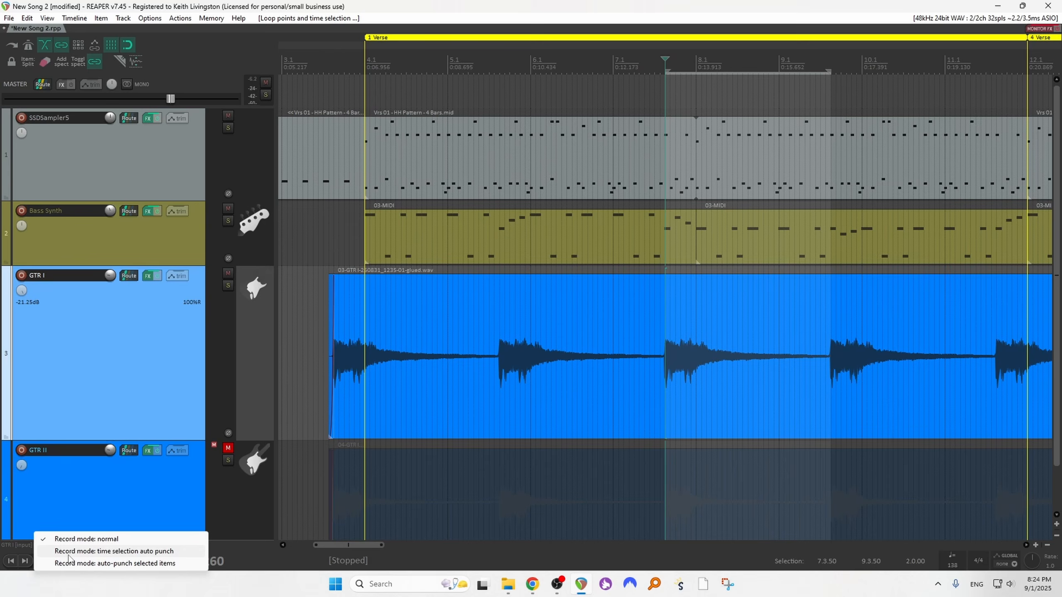
click(143, 555)
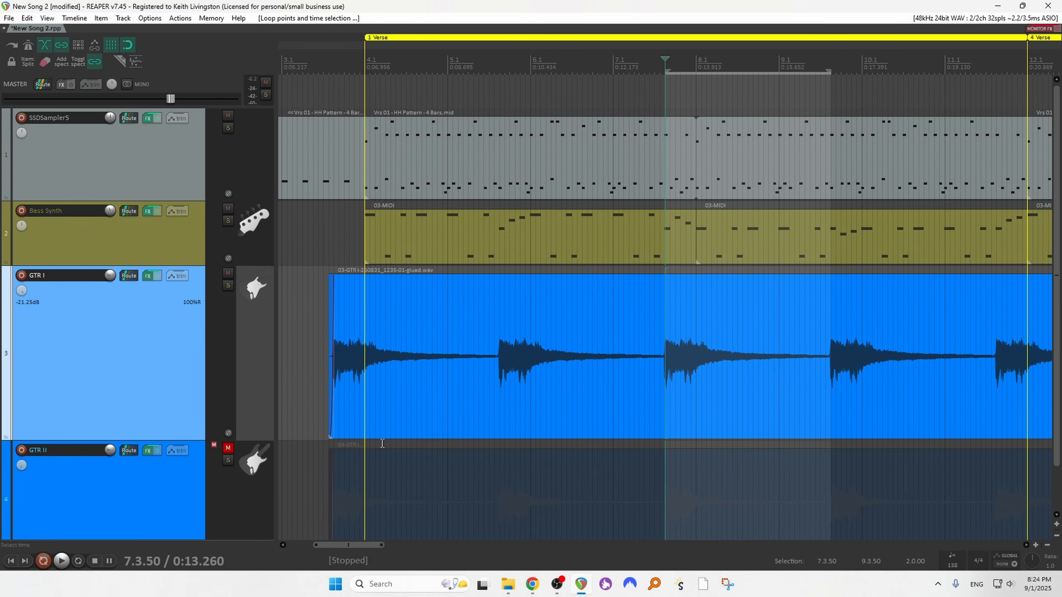
click(320, 292)
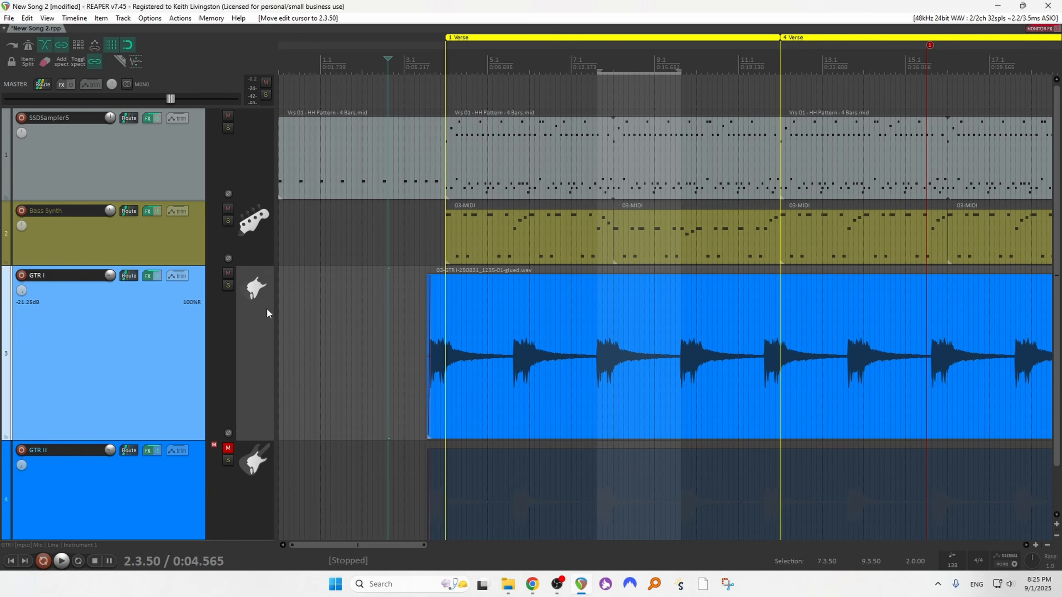
click(21, 275)
Punch in a take on GTR I over the time selection and undo the recording.
key(ctrl+r)
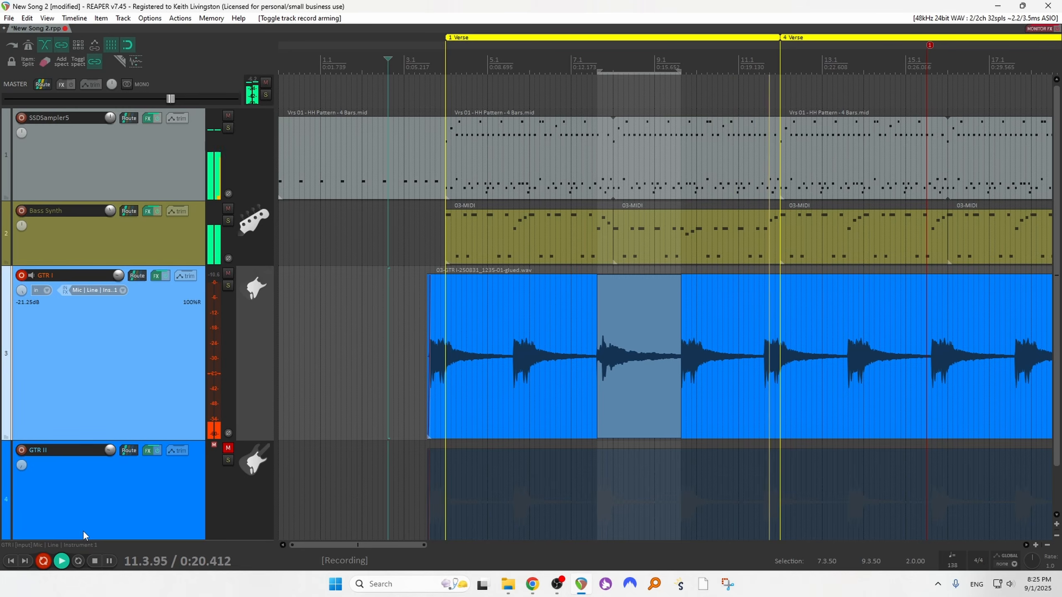
key(space)
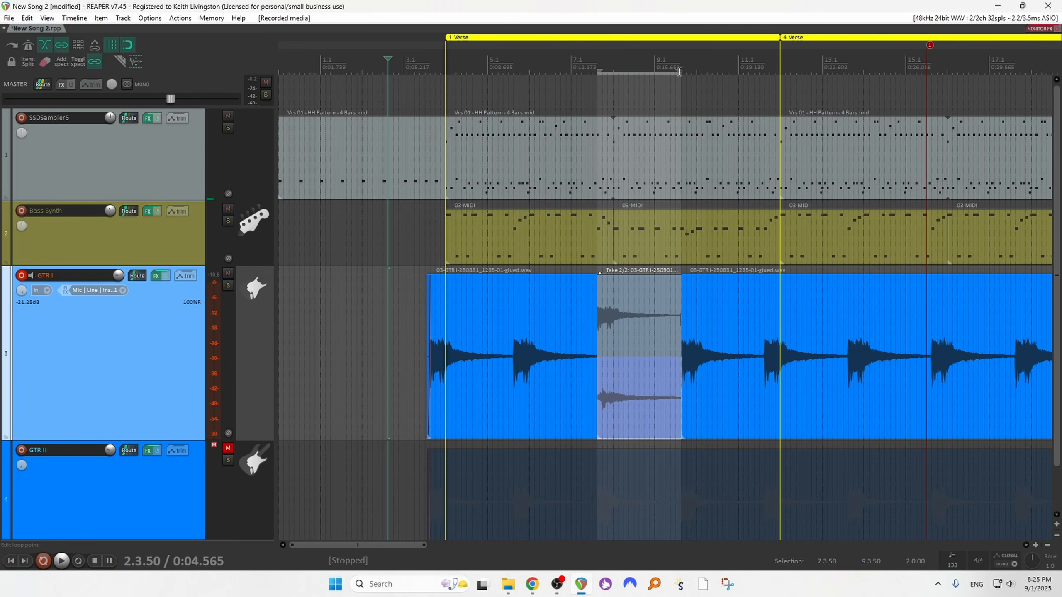
key(ctrl+z)
Extend the time selection to 11.3.50 and record a punch-in take on GTR I with the edit cursor at 3.2.00.
drag(680, 69, 762, 86)
click(415, 308)
click(45, 562)
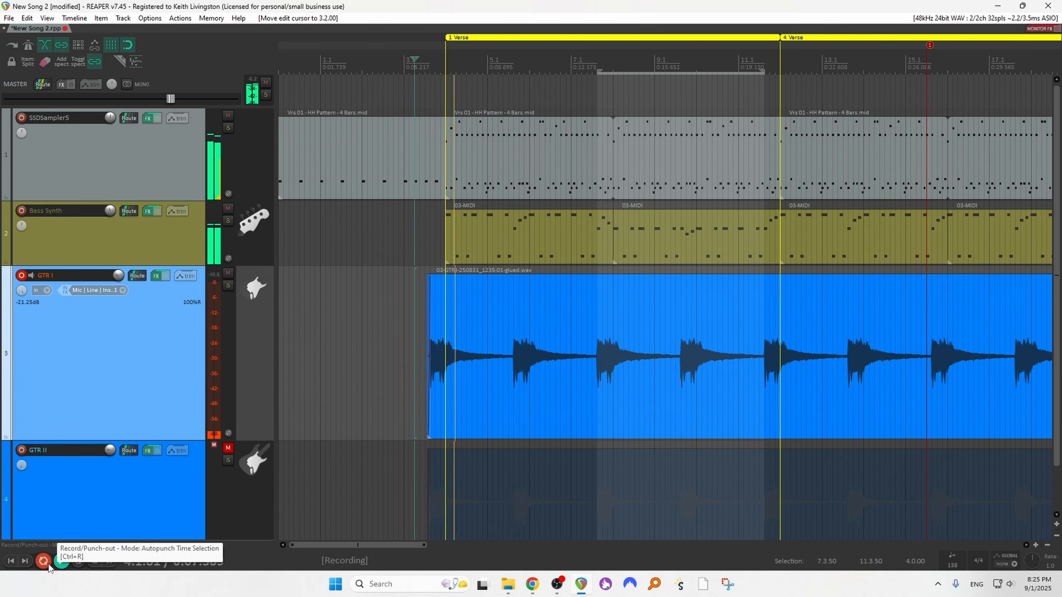
key(space)
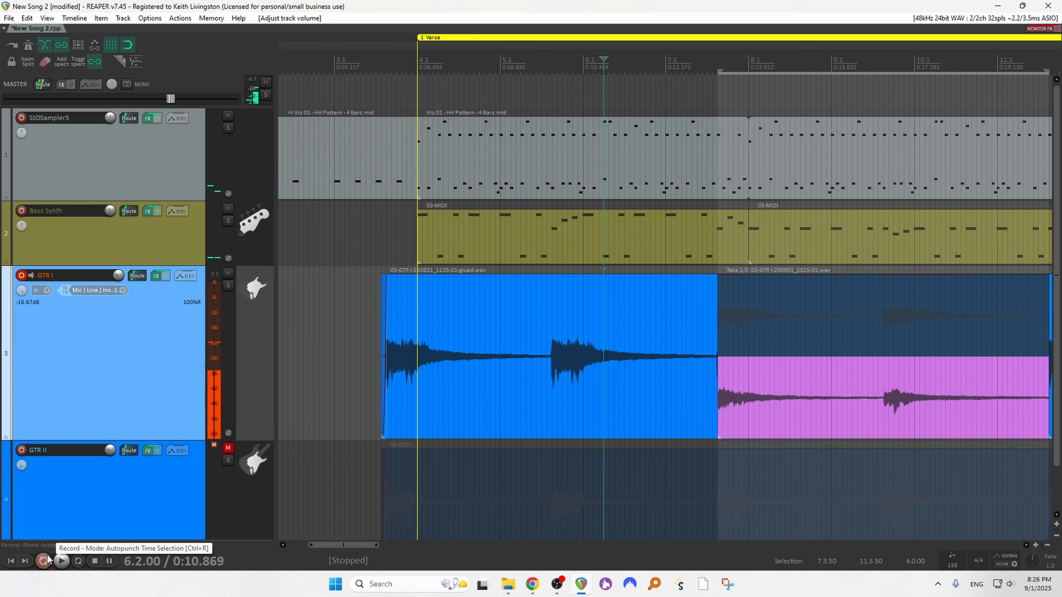
Record more punch-in takes on GTR I across 7.3.50 to 11.3.50, starting before the first verse for pre-roll.
click(344, 314)
click(42, 561)
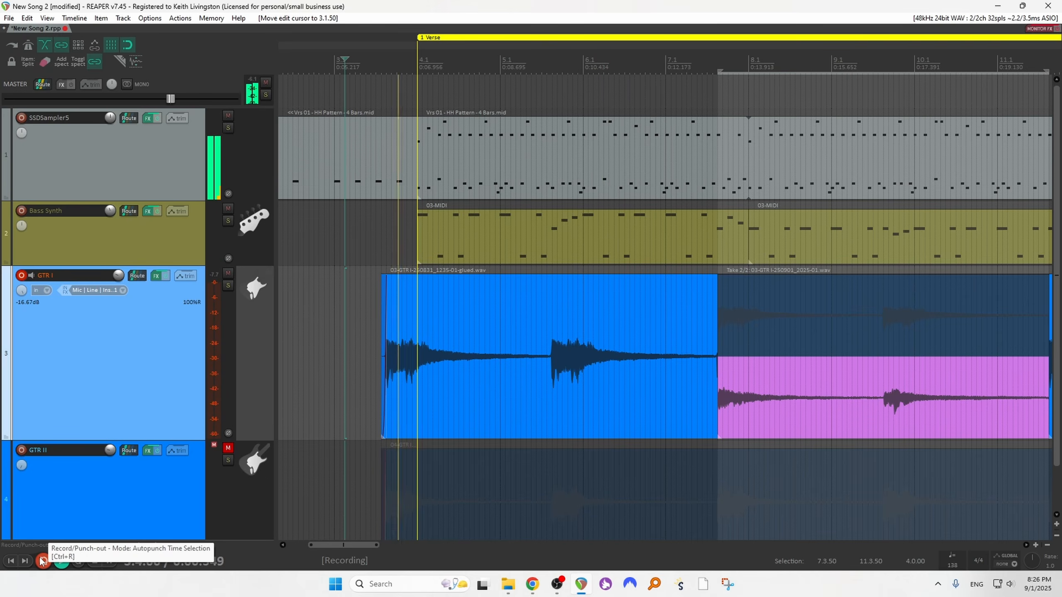
click(43, 561)
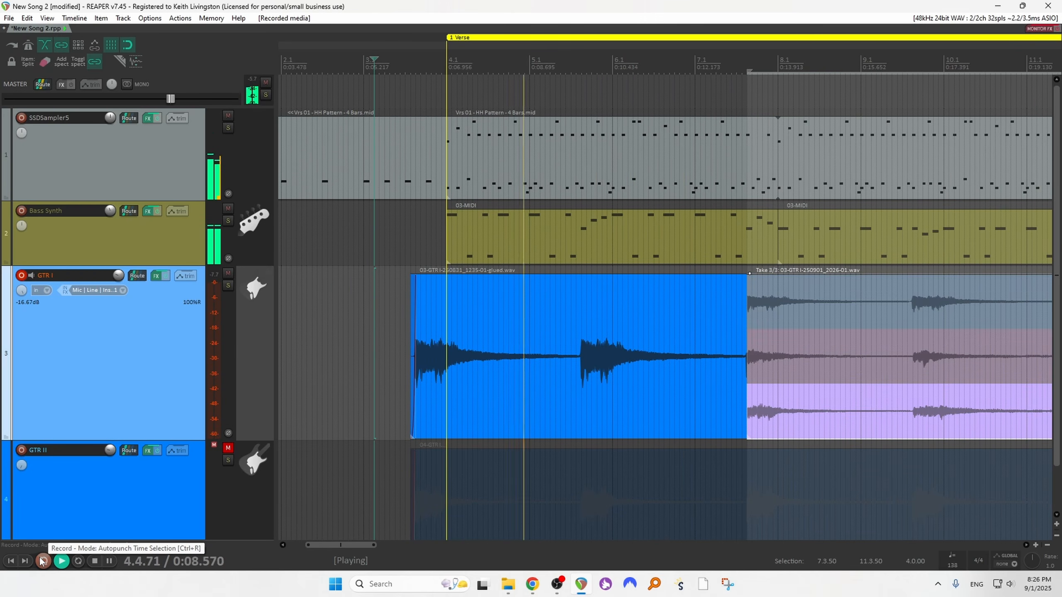
click(42, 561)
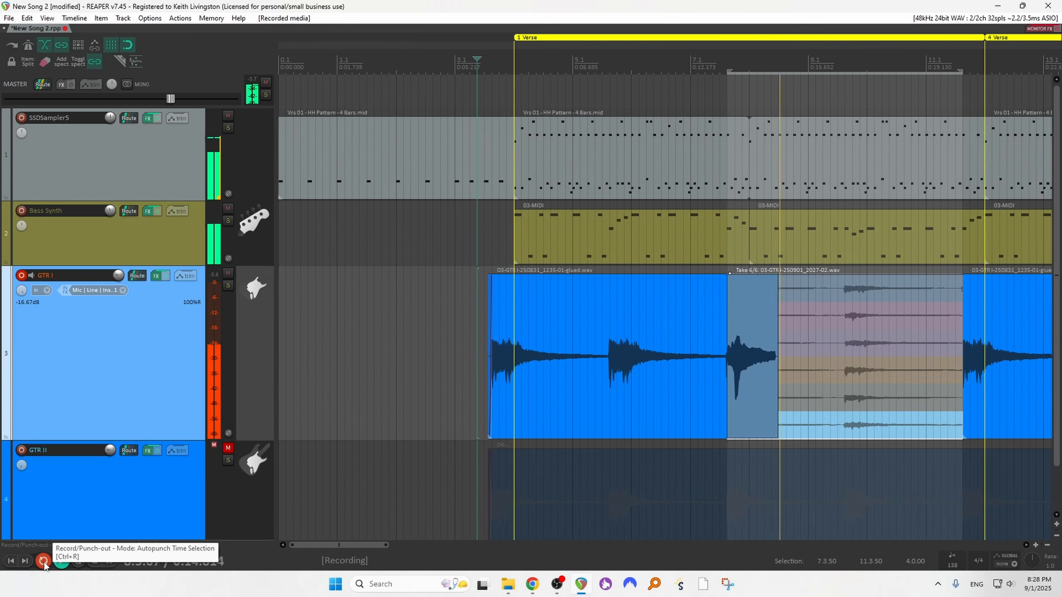
click(43, 561)
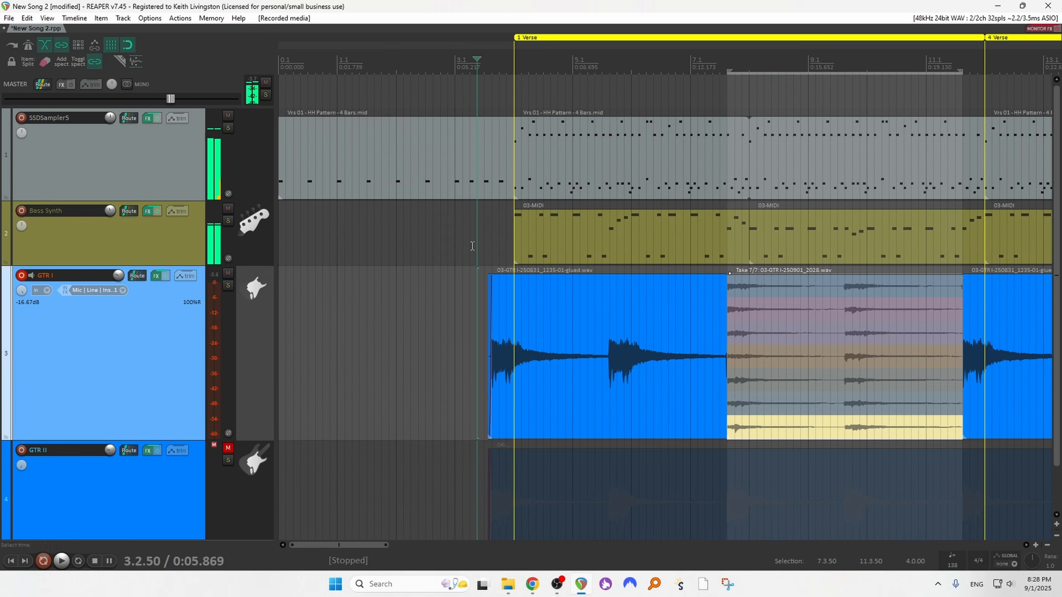
Disarm GTR I, then arm and unmute GTR II.
click(19, 278)
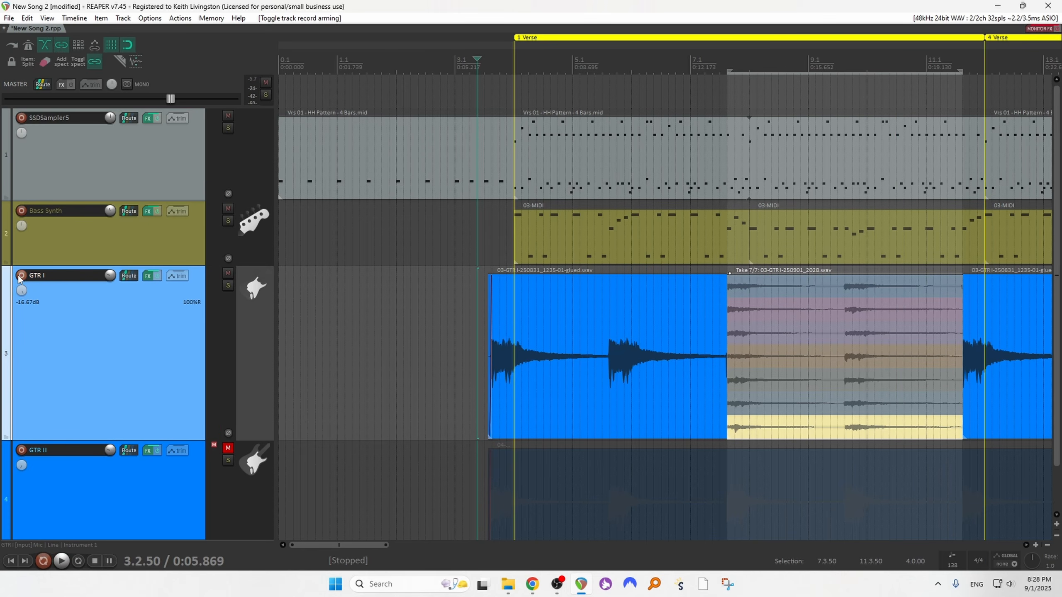
click(21, 449)
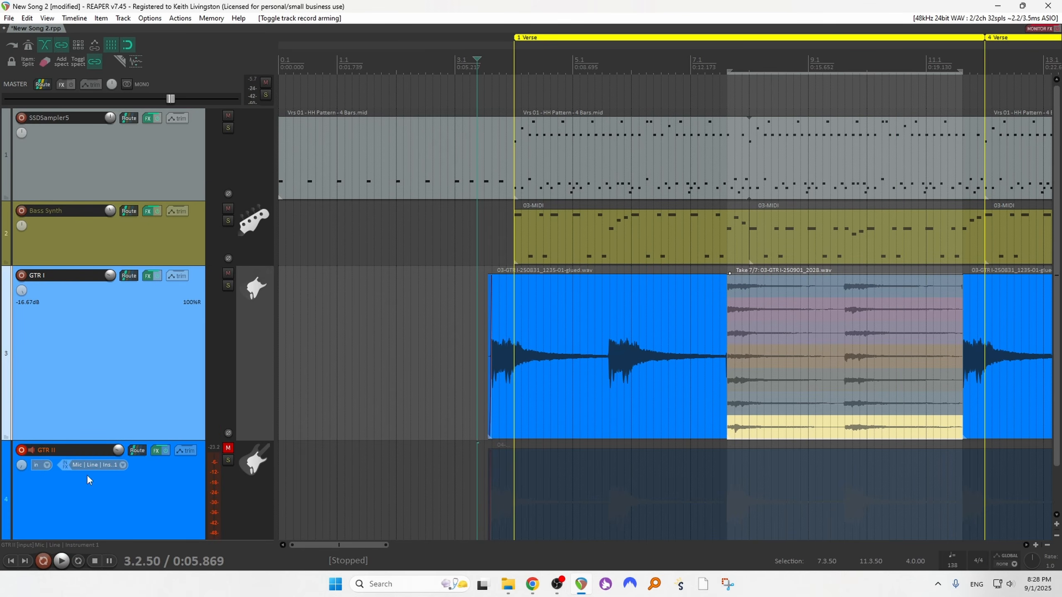
click(228, 448)
Record punch-in takes on GTR II over the 7.3.50 to 11.3.50 time selection, starting from 3.2.00 for pre-roll.
scroll(440, 405, down, 2)
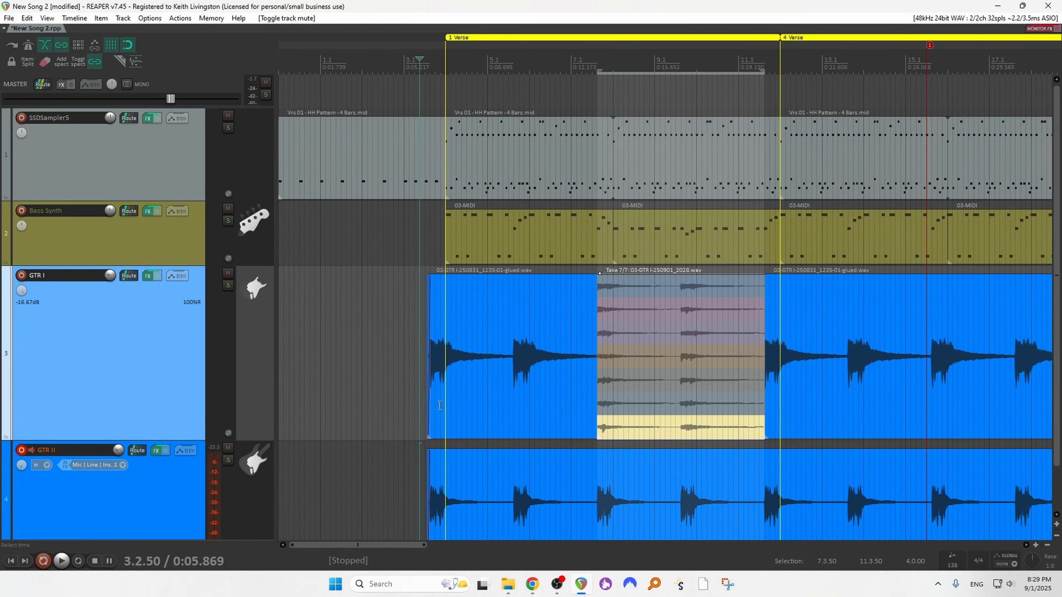
click(47, 565)
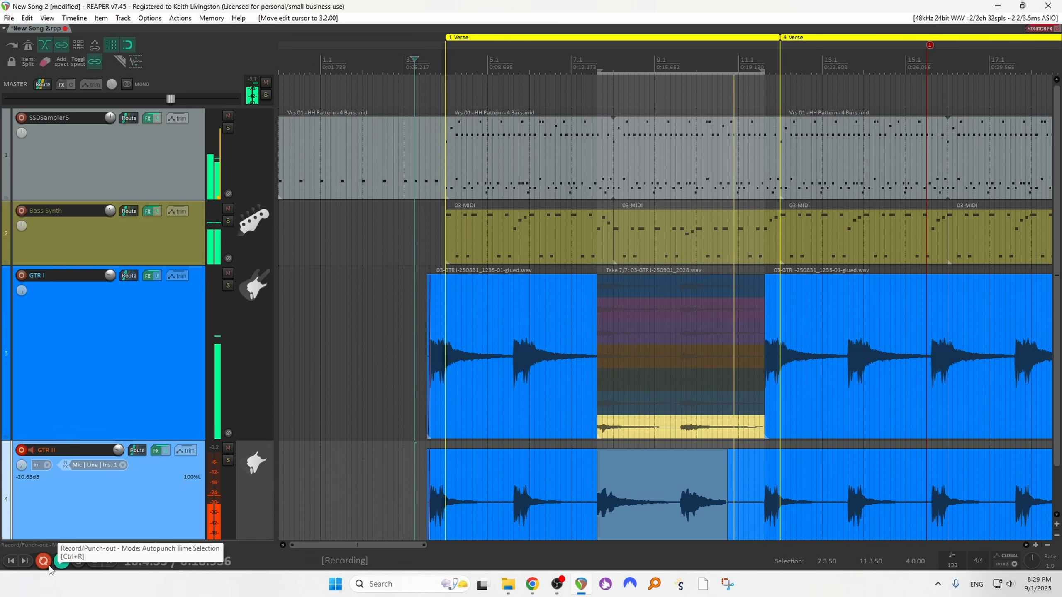
click(44, 560)
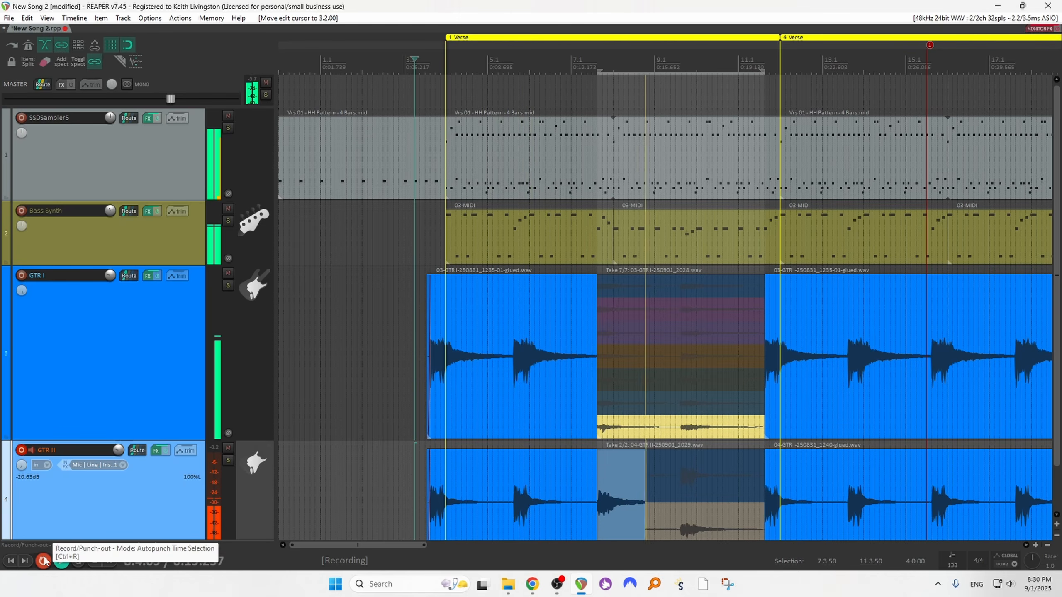
key(space)
Solo GTR II and GTR I and play back their punched-in takes from 9.2.50.
click(671, 428)
key(space)
key(space)
click(228, 460)
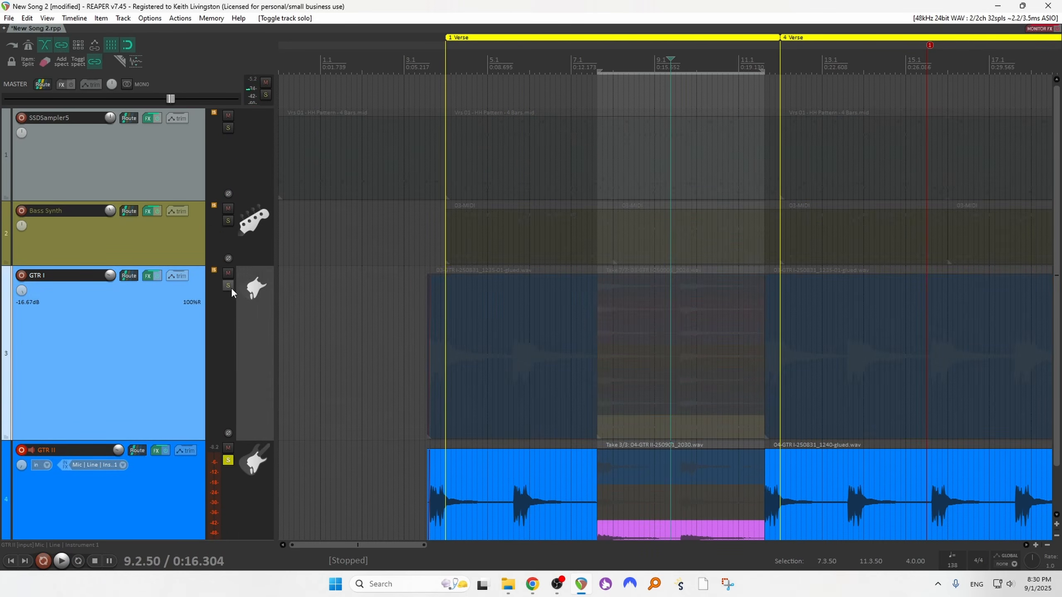
click(228, 285)
key(space)
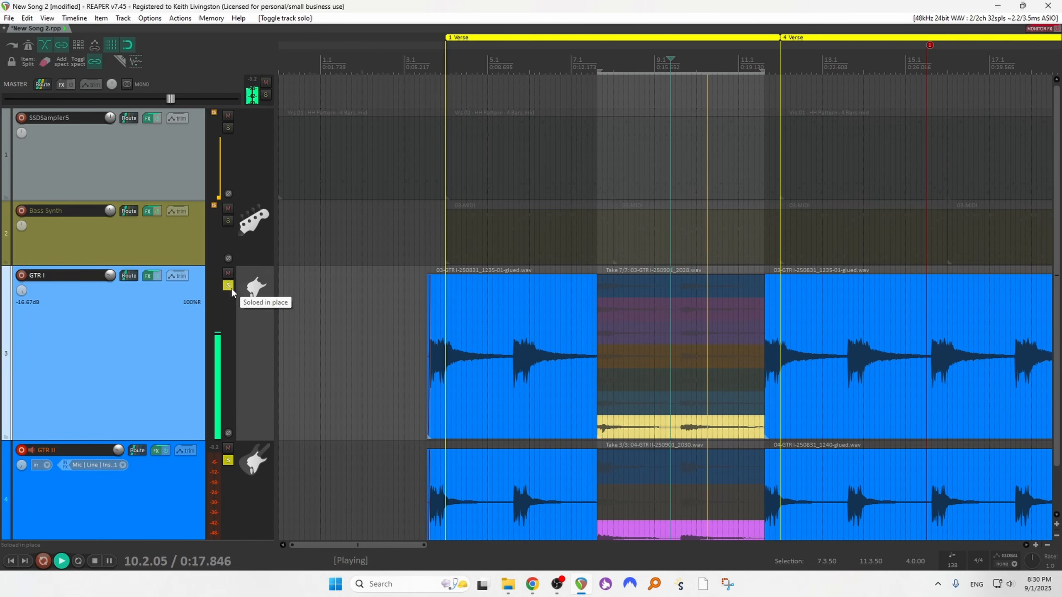
key(space)
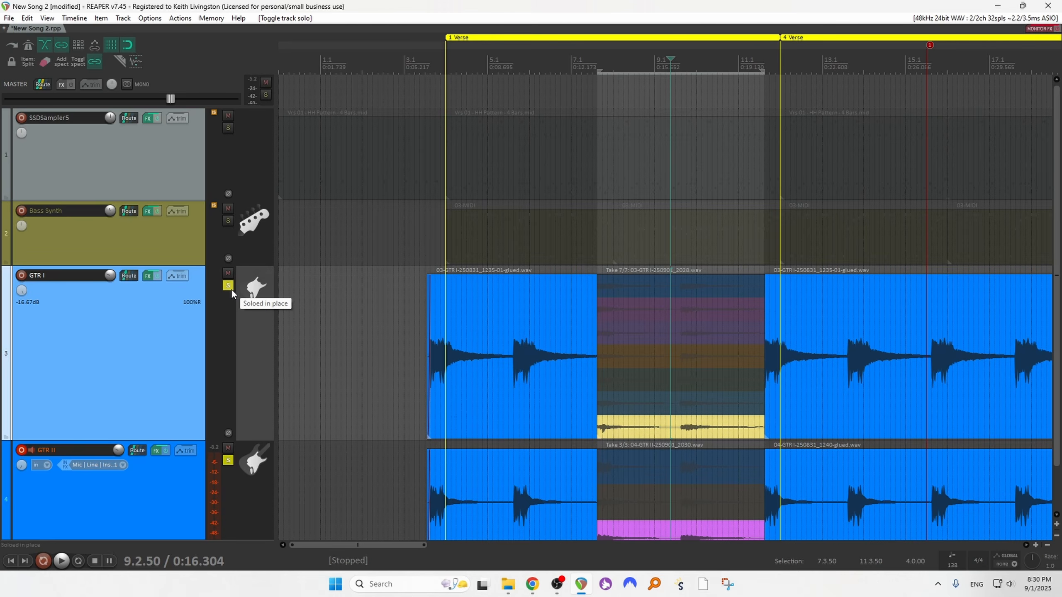
Crop the punched-in items on GTR I and GTR II to their active takes.
scroll(643, 404, down, 2)
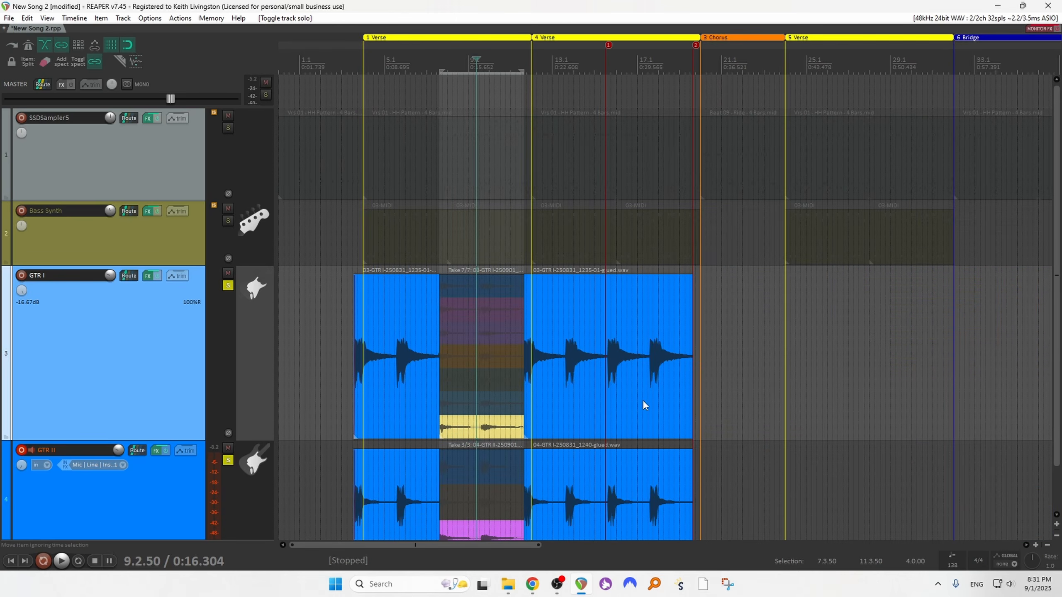
scroll(643, 404, up, 3)
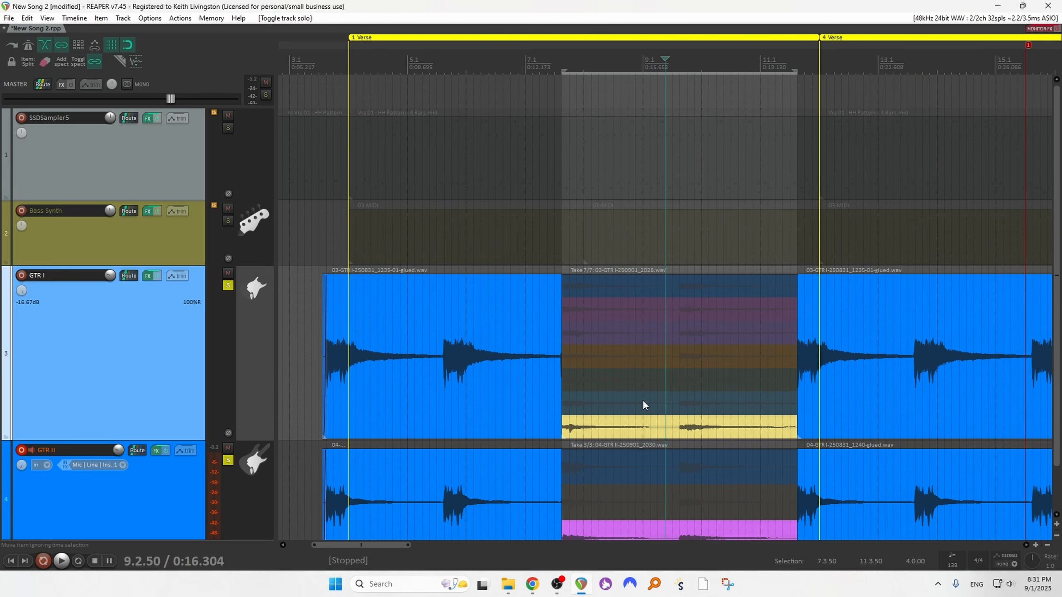
click(692, 428)
key(alt+shift+t)
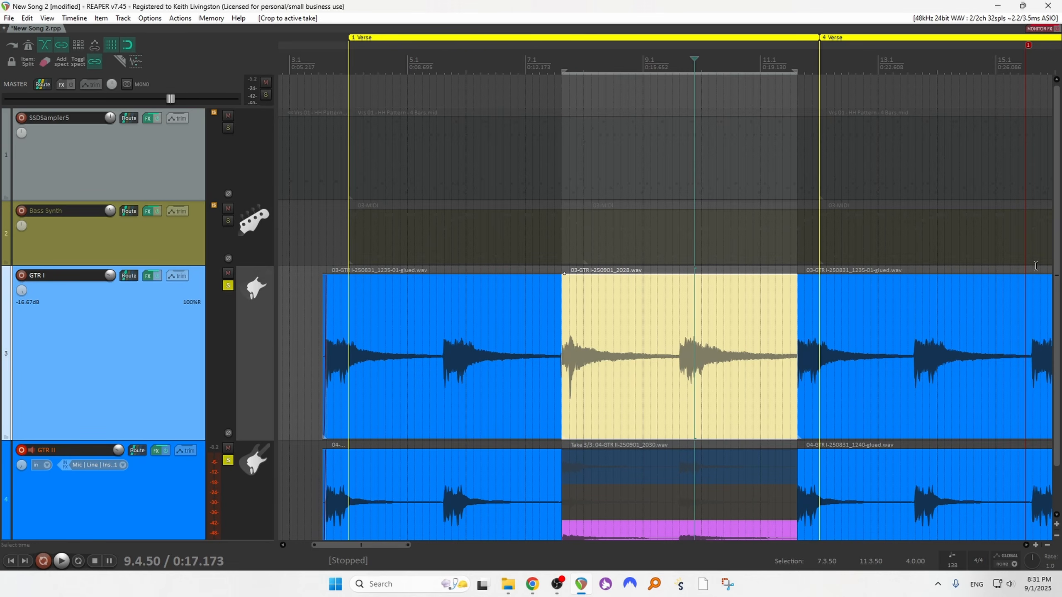
scroll(774, 483, down, 1)
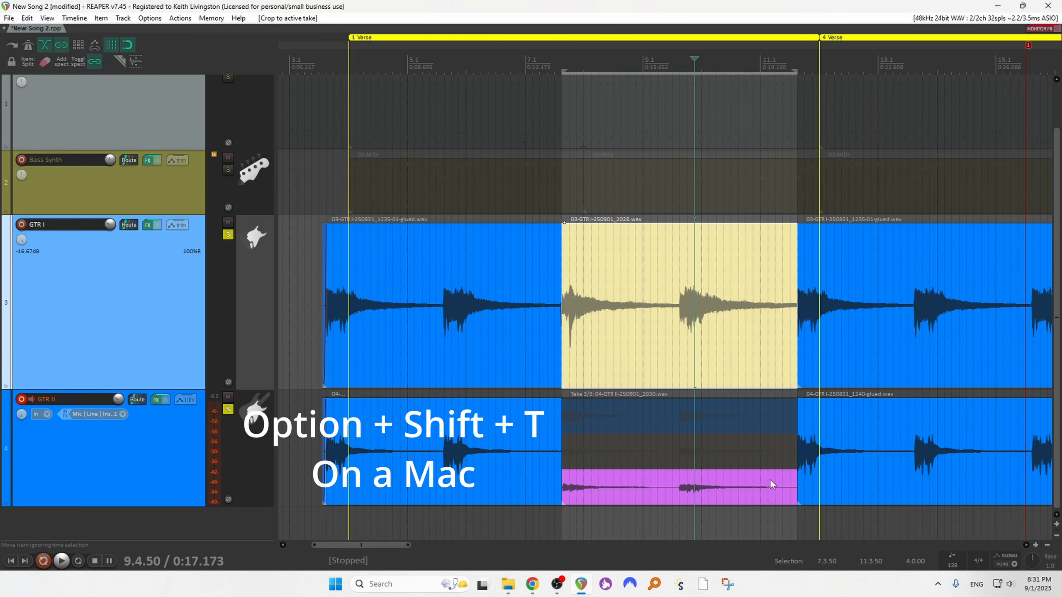
click(697, 492)
key(alt+shift+t)
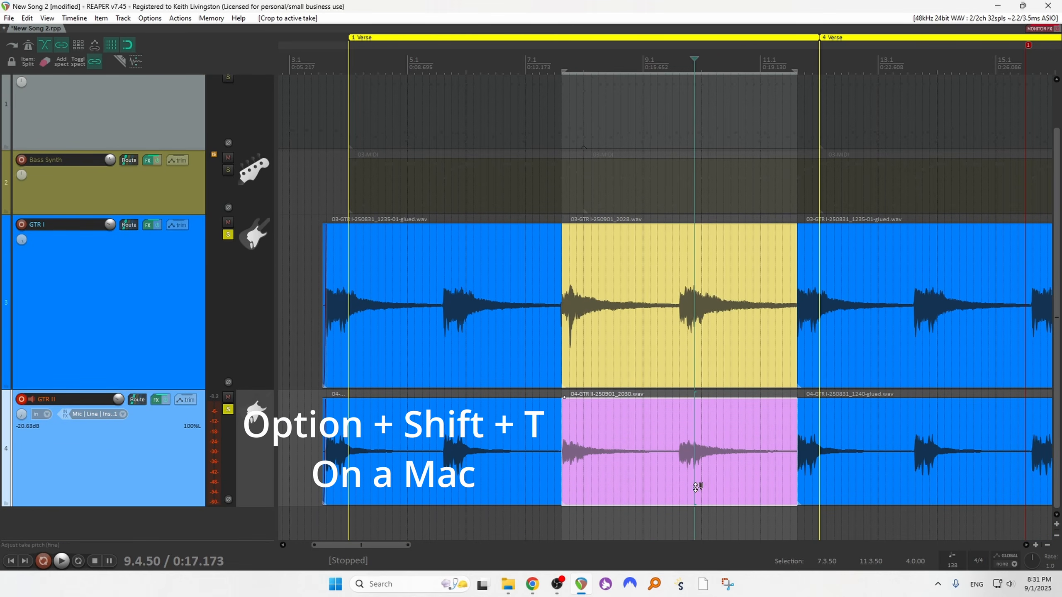
Trim the first chord off the punched-in items on GTR II and GTR I and fill each gap with a copy of the second chord.
drag(563, 468, 598, 457)
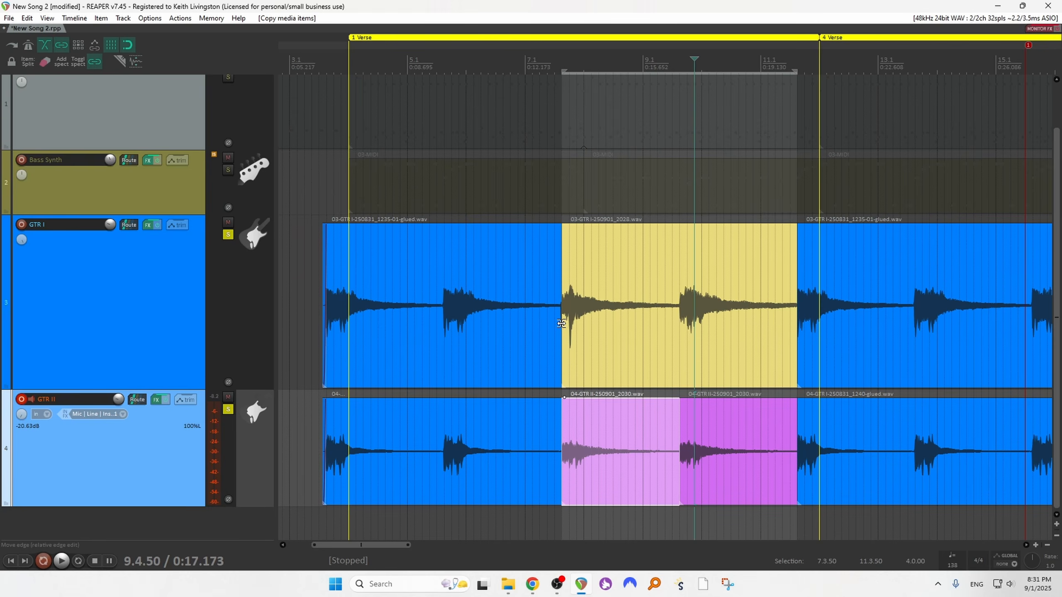
drag(565, 323, 660, 327)
drag(710, 335, 588, 327)
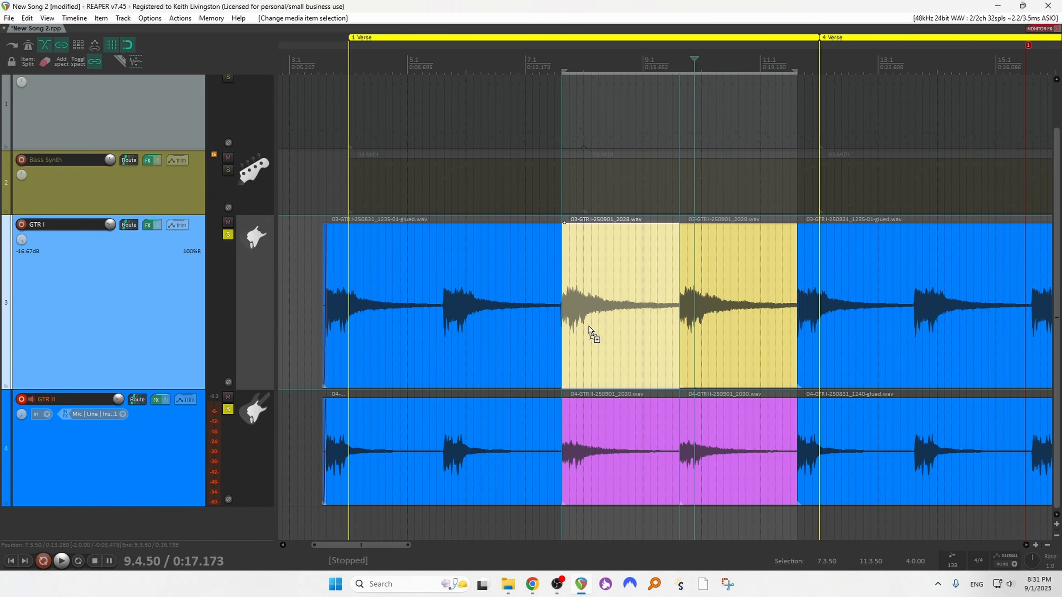
click(519, 219)
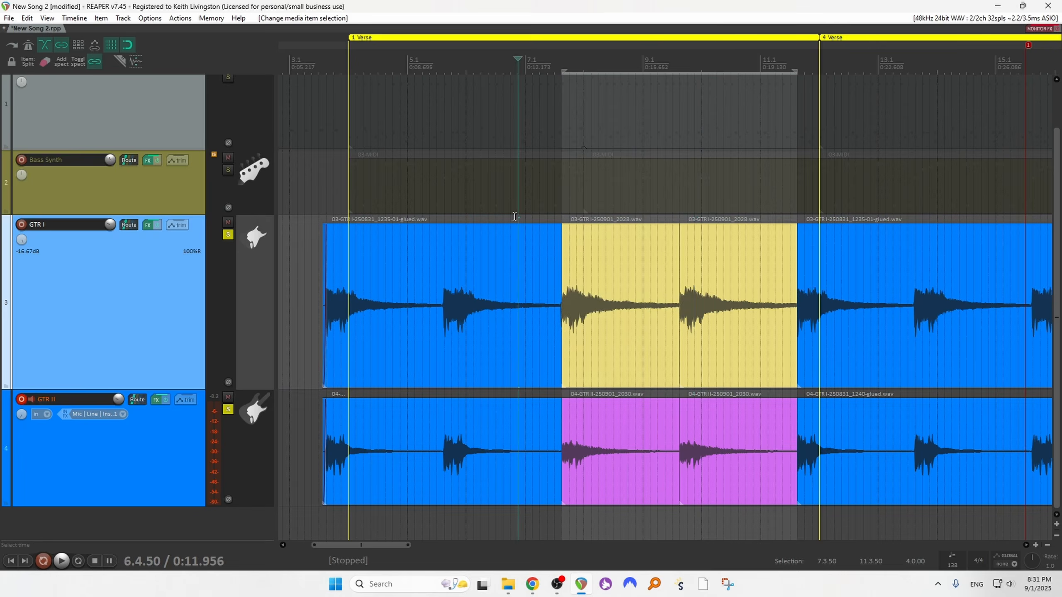